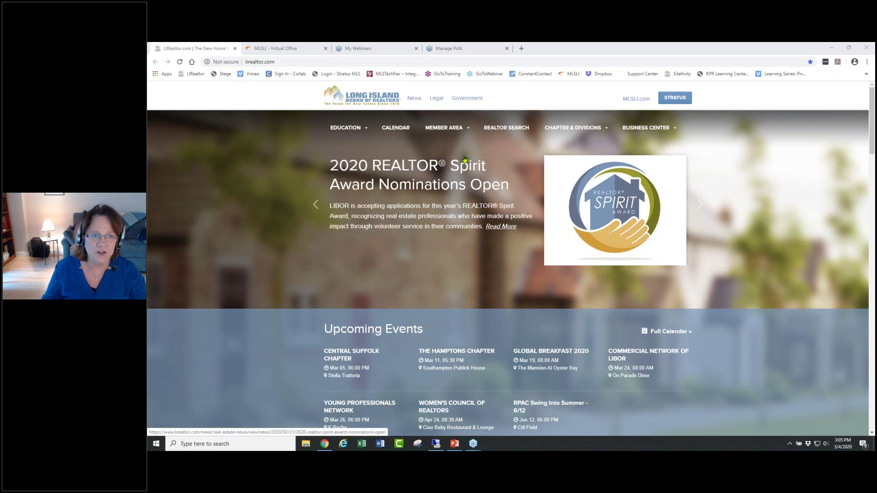
# - Launch the OneKey Stratus login page in a new tab from LIRealtor.com's STRATUS button
pyautogui.moveTo(453, 129)
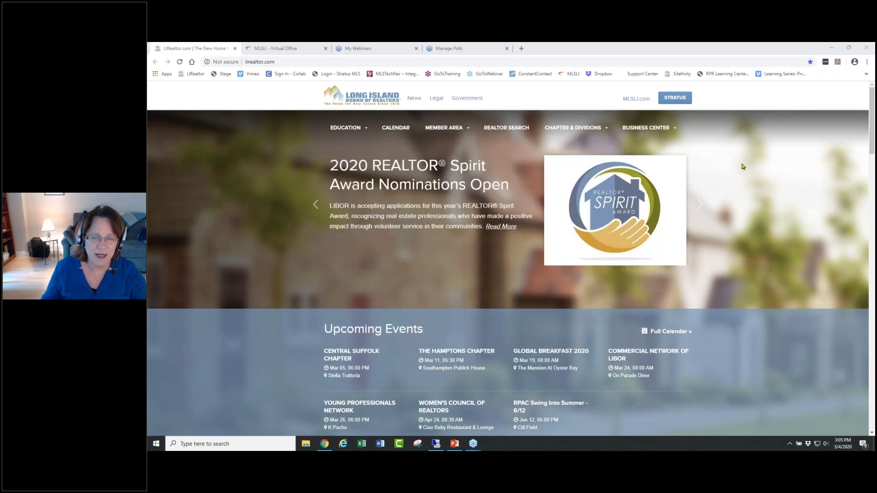
pyautogui.click(673, 98)
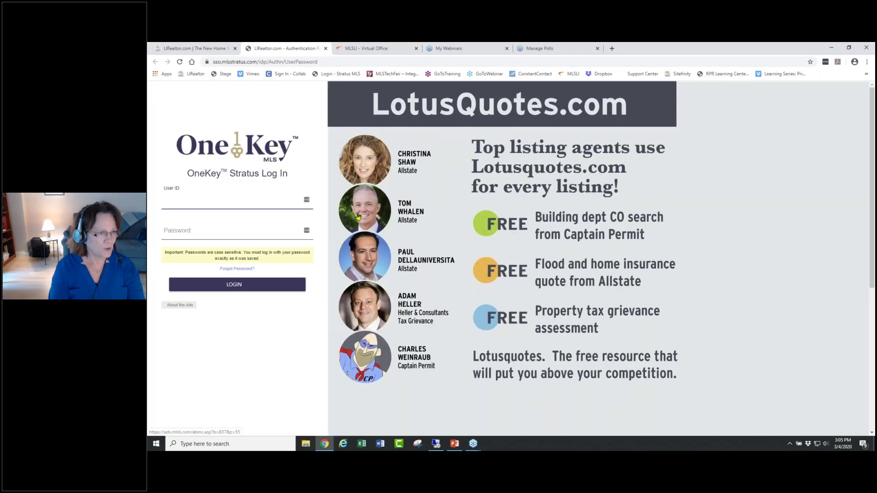
# - Log in with the member's user ID and password, then close the News pop-up
pyautogui.write('90910')
pyautogui.press('Tab')
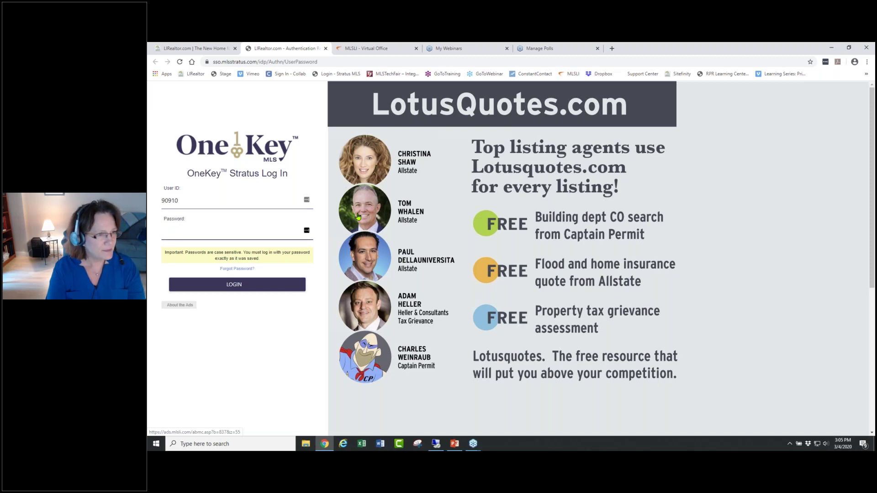
pyautogui.write('•••••••')
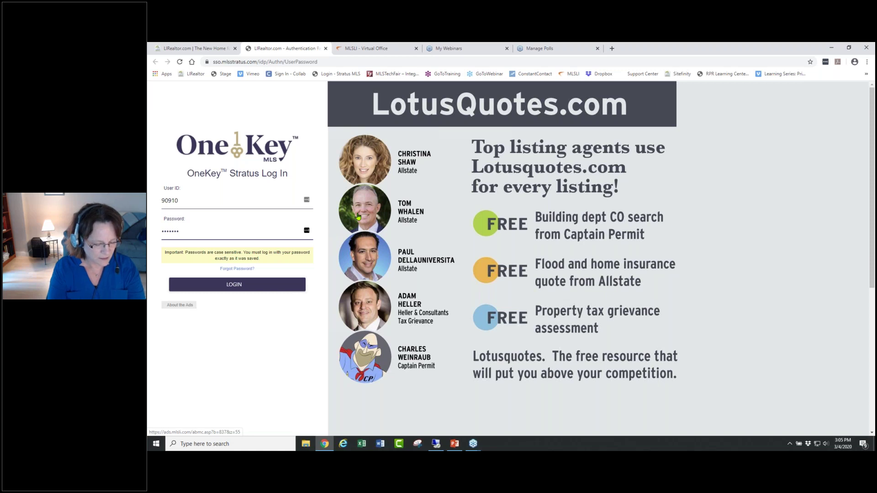
pyautogui.write('••')
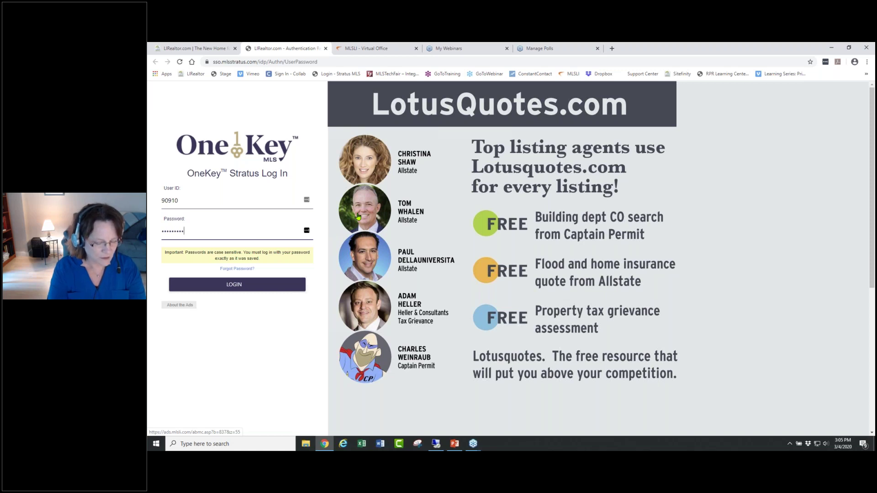
pyautogui.click(234, 285)
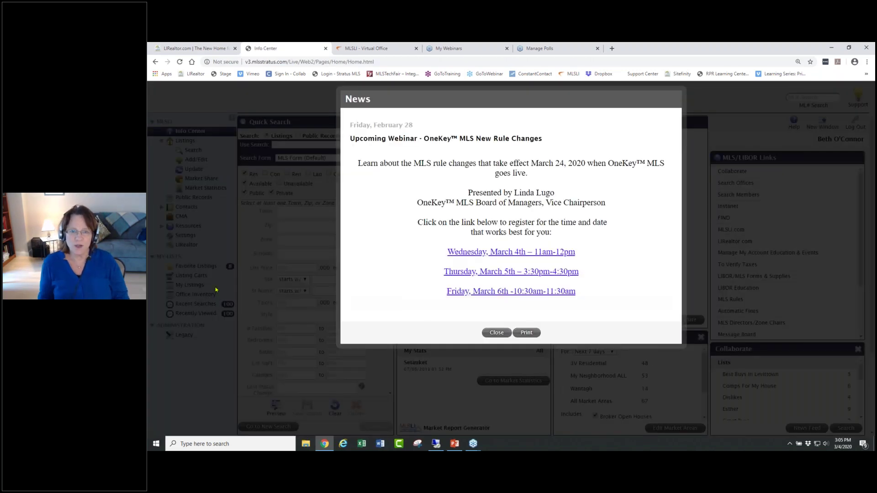
pyautogui.click(496, 332)
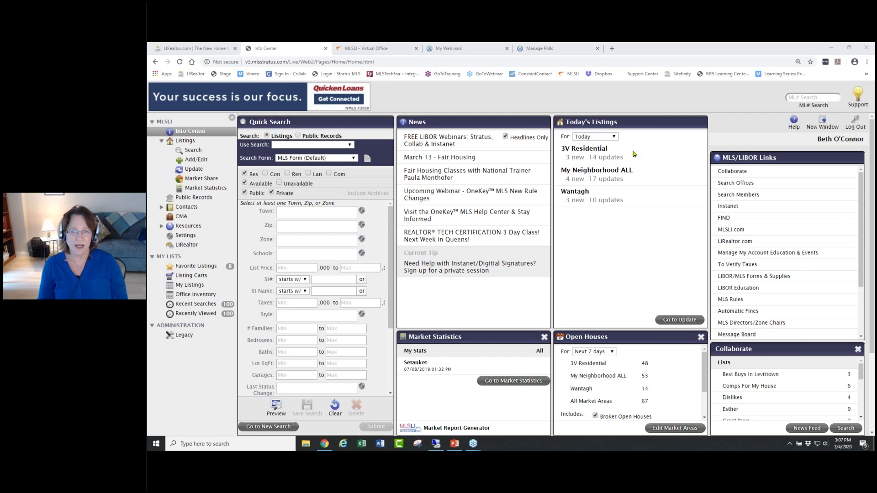
# - Set Today's Listings to 3 days back and view the 11 new 3V Residential listings
pyautogui.click(614, 137)
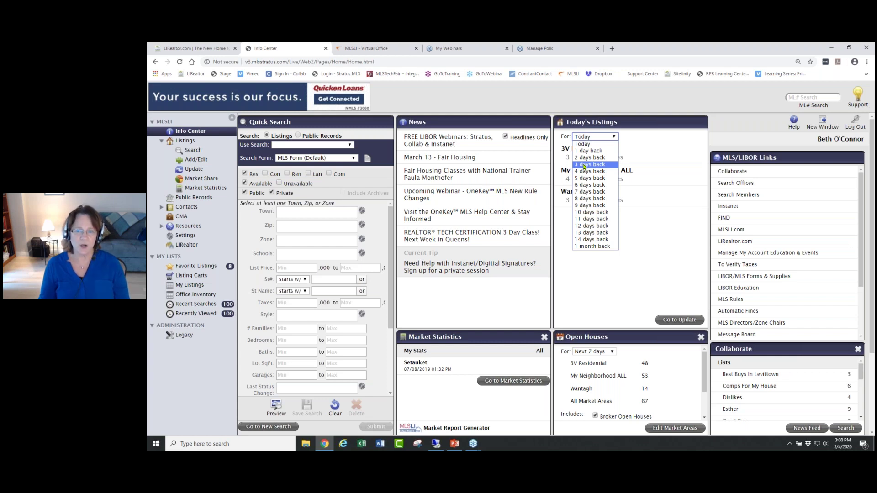
pyautogui.click(585, 167)
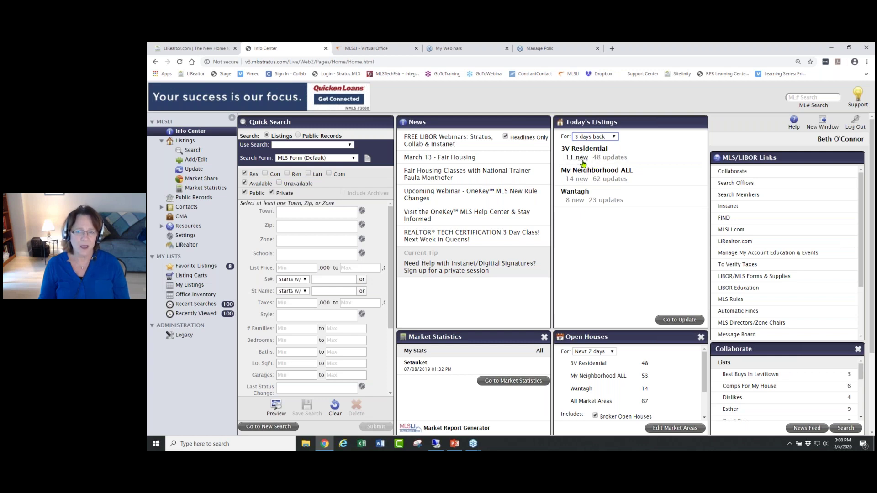
pyautogui.click(577, 158)
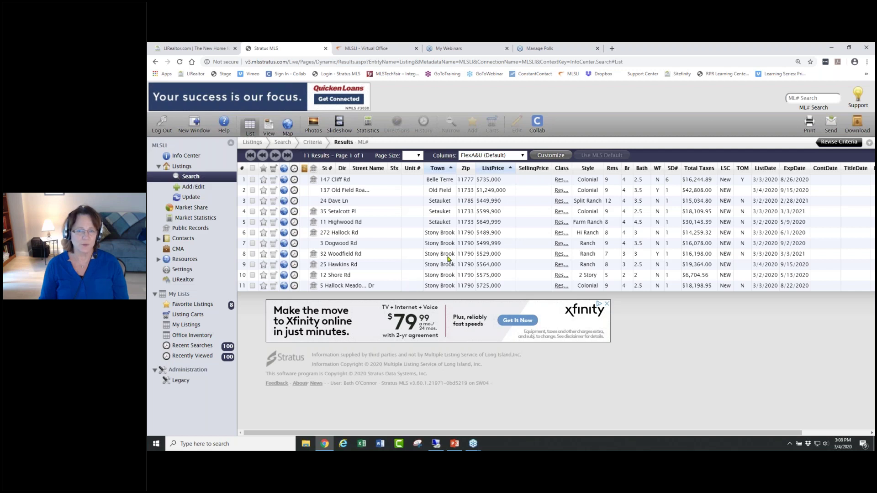
# - From Info Center, set 3 days back and view the 48 updated 3V Residential listings
pyautogui.click(185, 157)
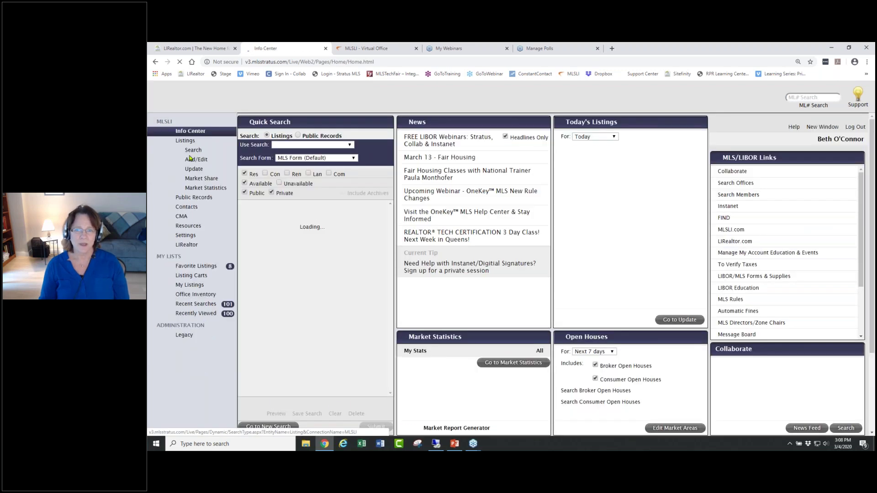
pyautogui.click(615, 137)
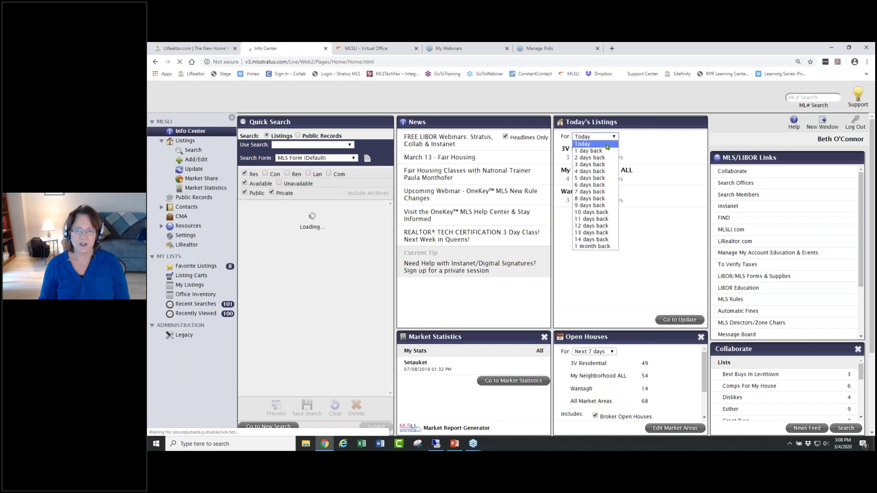
pyautogui.click(591, 166)
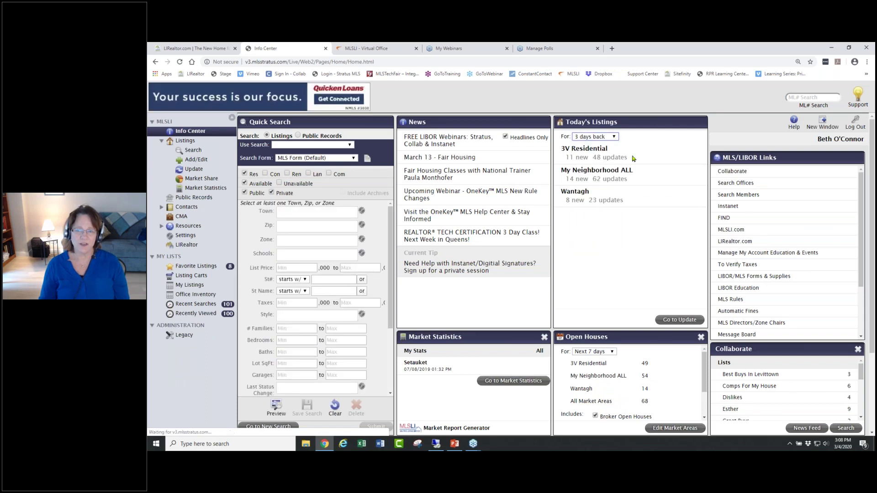
pyautogui.click(616, 158)
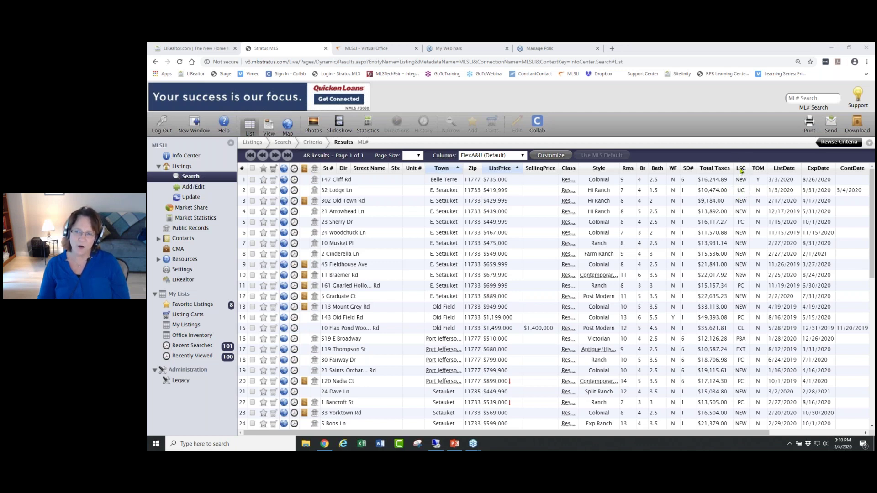
# - Sort the 48 results on the LSC column and scroll through the status-ordered list
pyautogui.click(741, 168)
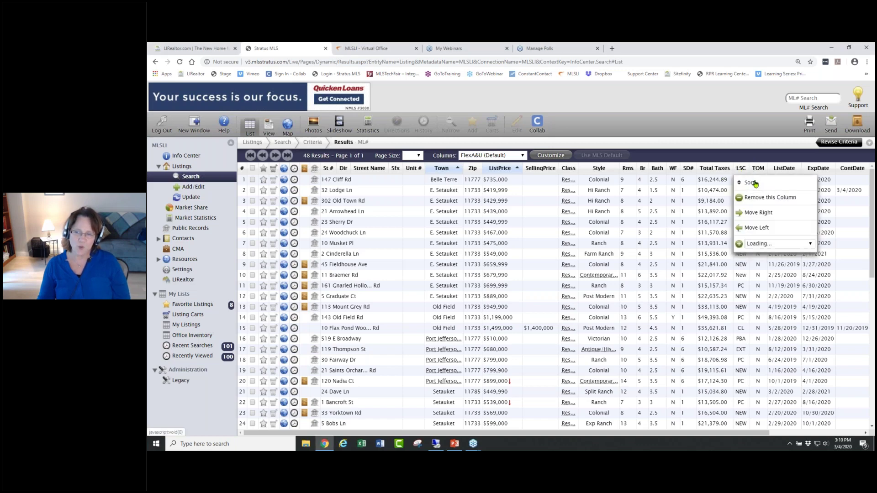
pyautogui.click(756, 184)
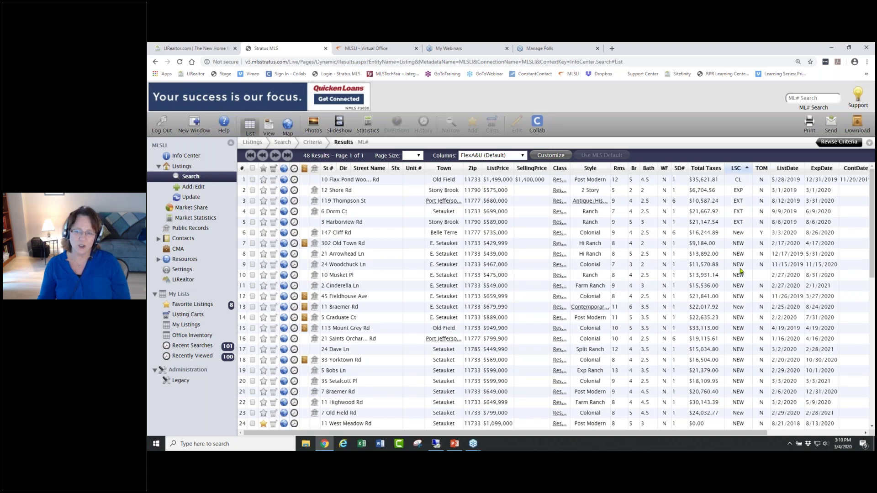
pyautogui.scroll(-6, 747, 329)
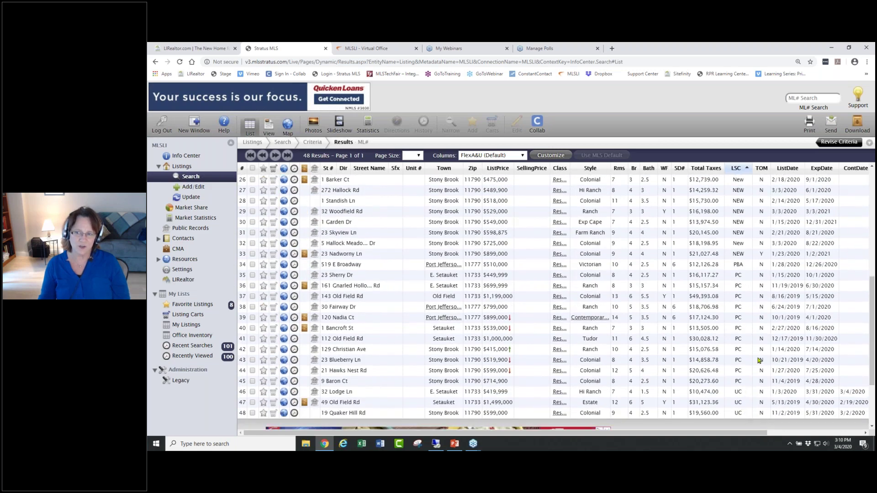
pyautogui.scroll(5, 758, 358)
pyautogui.scroll(1, 758, 356)
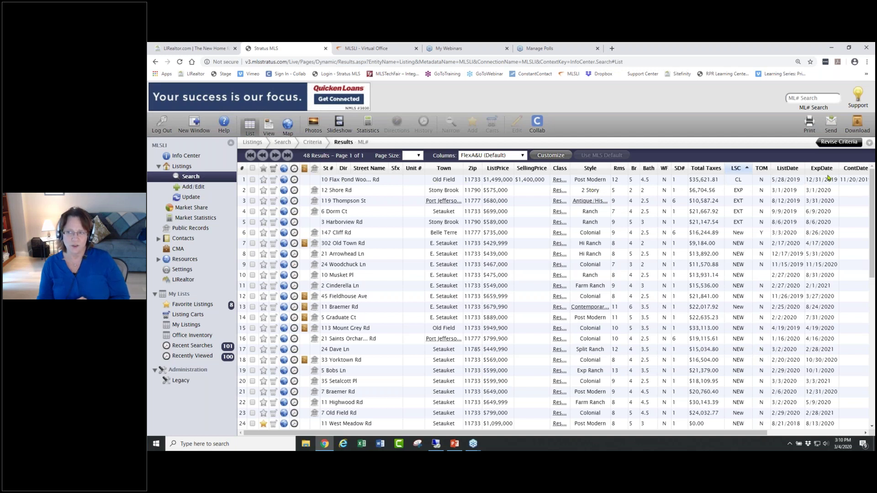
# - Browse the results list, then go back to the Info Center dashboard
pyautogui.moveTo(668, 436); pyautogui.dragTo(752, 441)
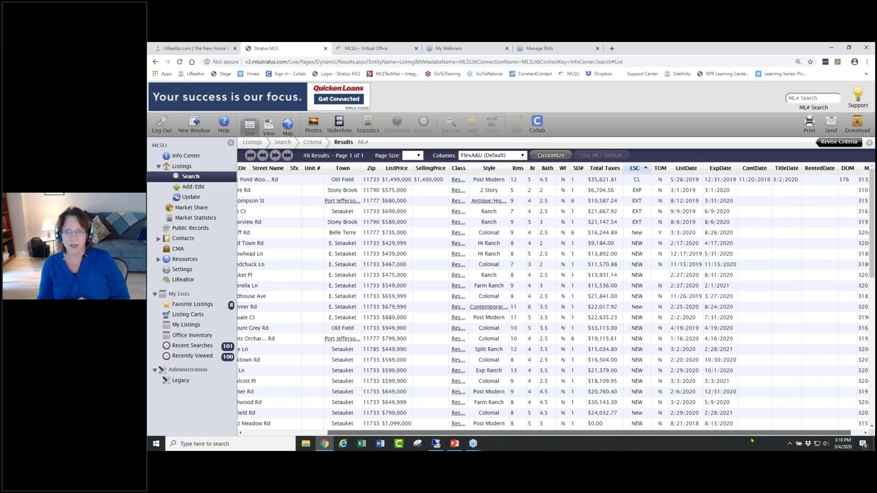
pyautogui.moveTo(751, 441); pyautogui.dragTo(692, 439)
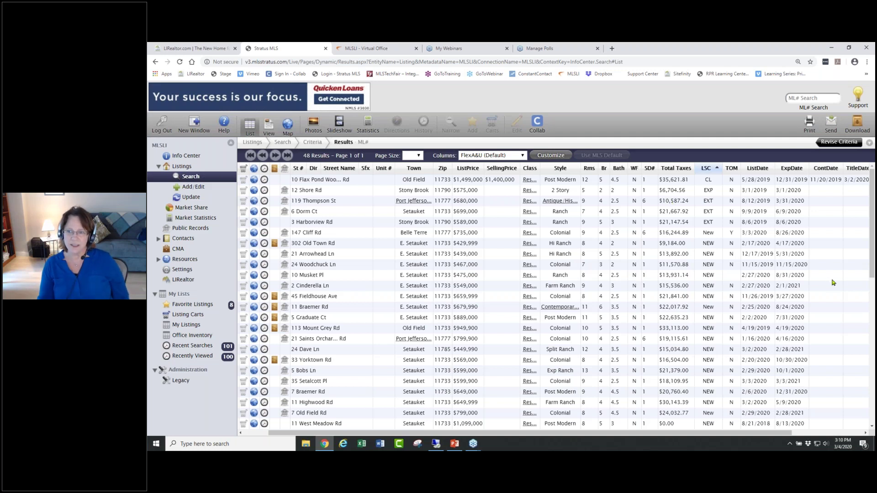
pyautogui.scroll(-3, 811, 251)
pyautogui.scroll(-5, 811, 251)
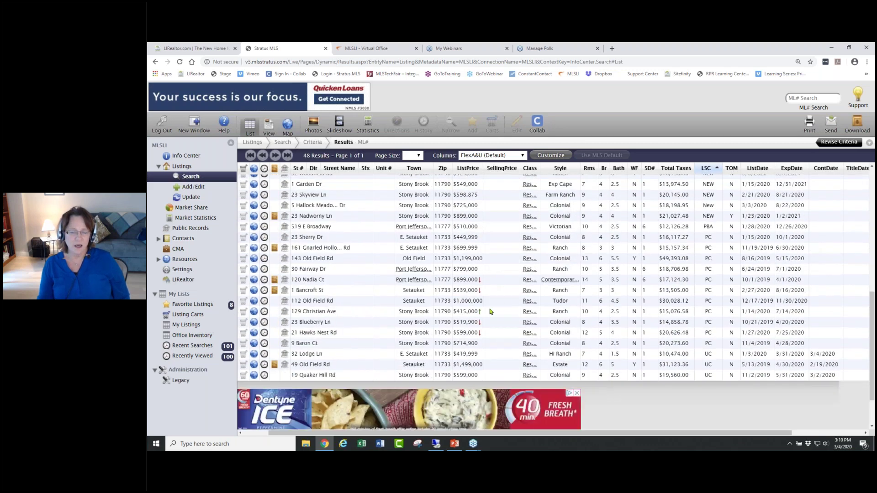
pyautogui.moveTo(481, 288)
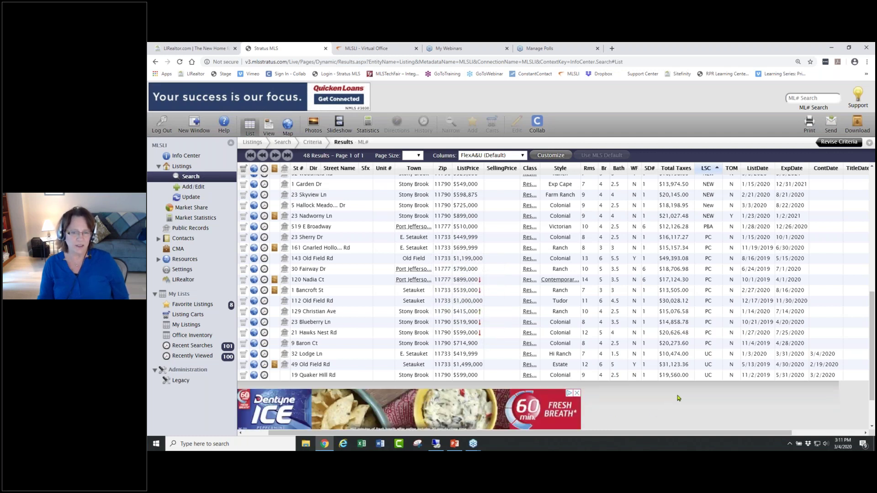
pyautogui.moveTo(480, 311)
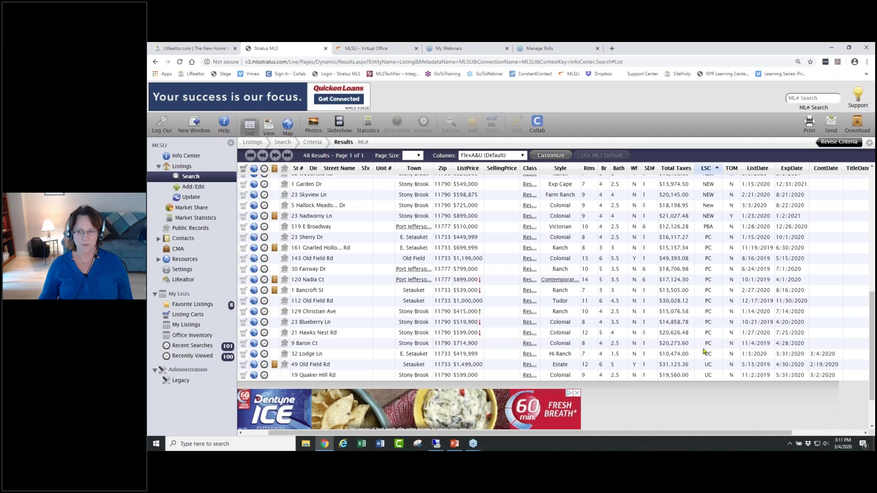
pyautogui.scroll(5, 717, 363)
pyautogui.scroll(3, 717, 363)
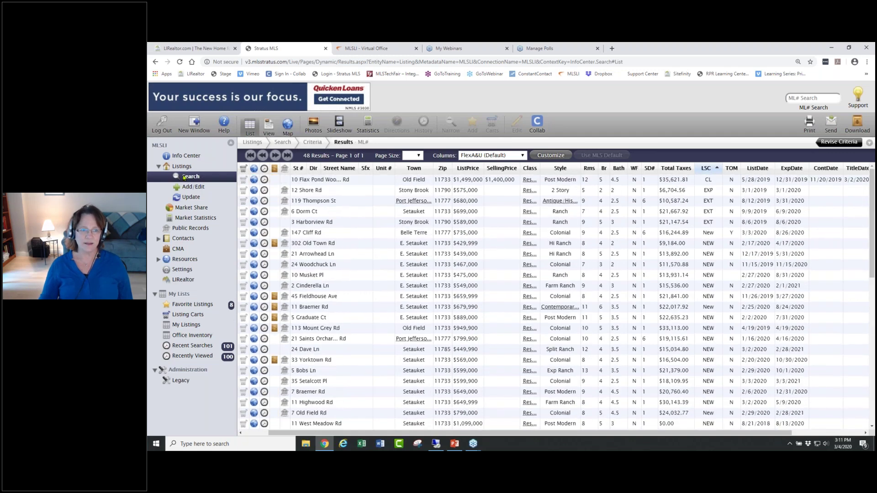
pyautogui.click(186, 158)
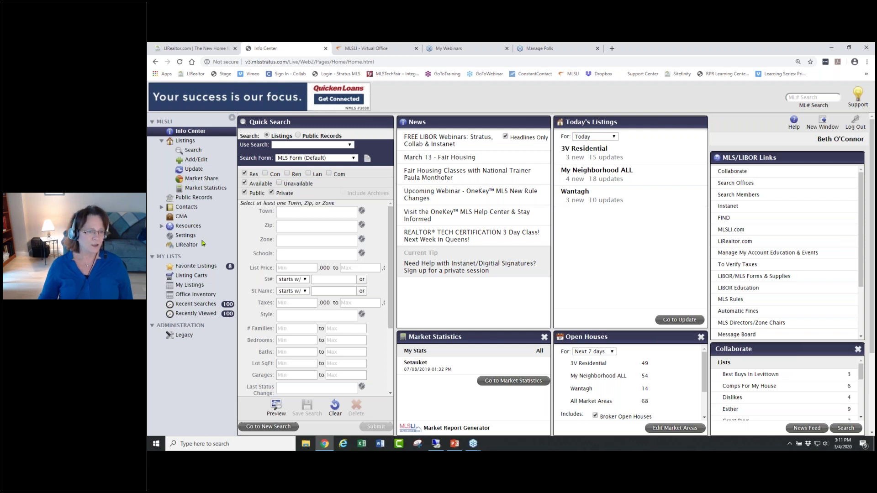
# - In Settings' Market Areas tab, highlight the Market Area 1 name and open Select Multiple Towns
pyautogui.click(185, 236)
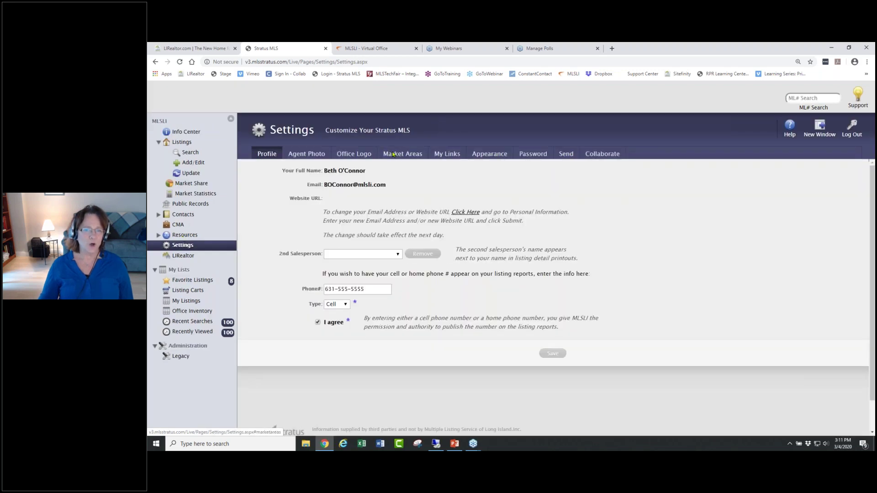
pyautogui.click(393, 155)
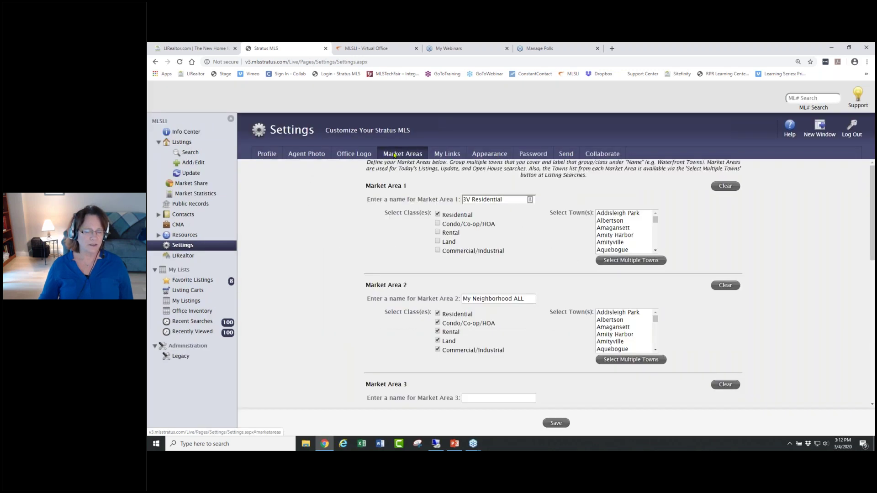
pyautogui.moveTo(510, 201); pyautogui.dragTo(459, 203)
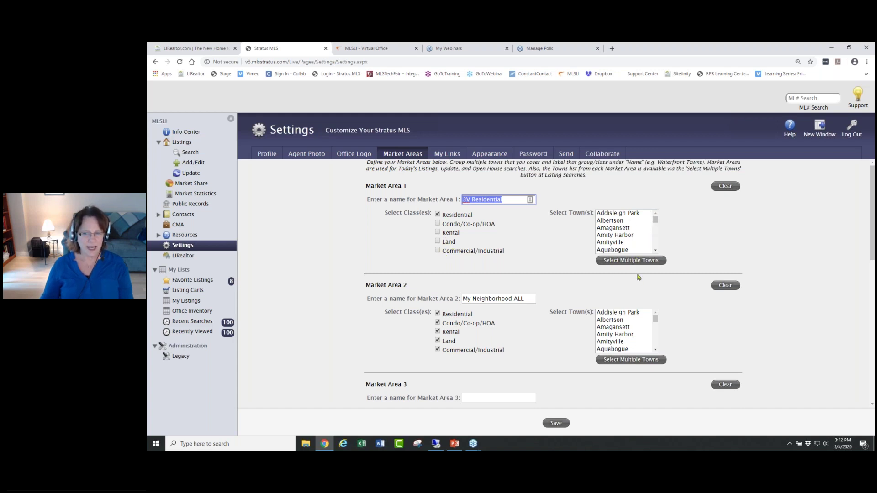
pyautogui.click(623, 261)
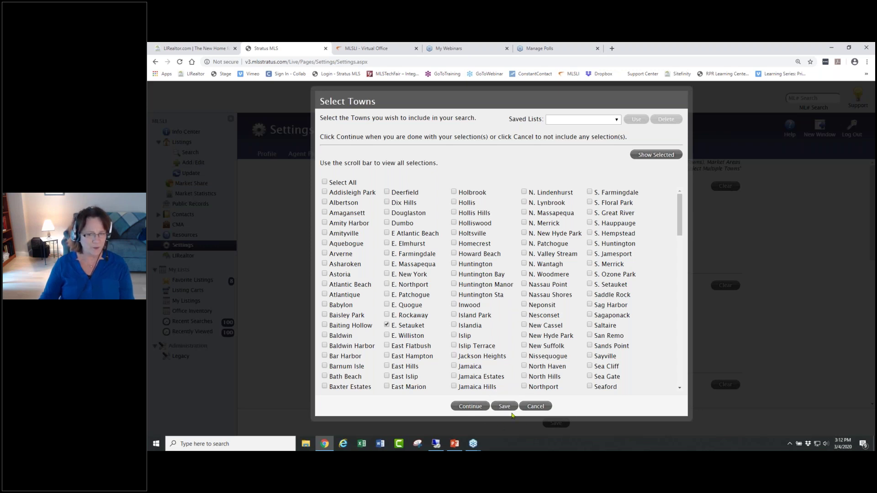
# - Look through the Saved Lists dropdown without choosing one, then cancel the Select Towns picker
pyautogui.click(617, 120)
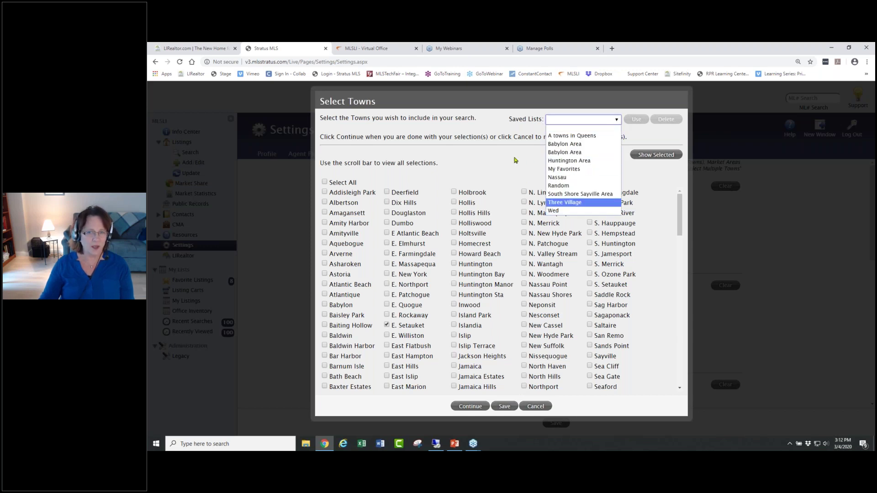
pyautogui.click(515, 160)
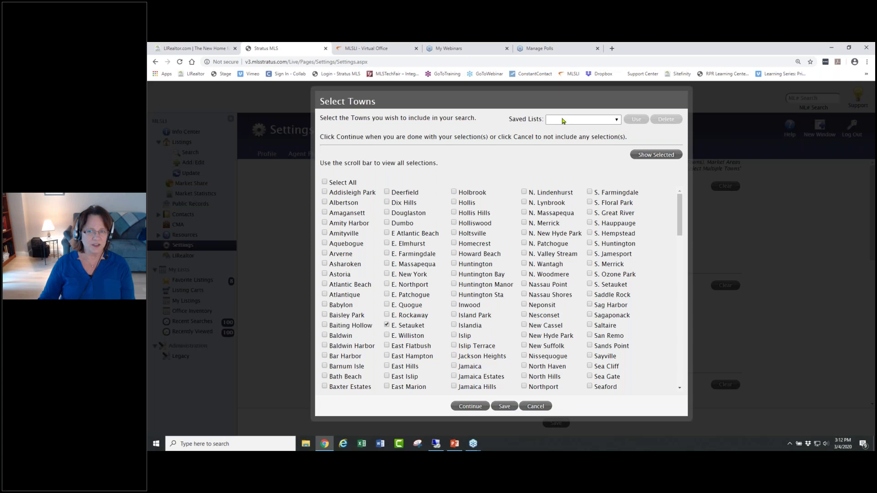
pyautogui.click(563, 120)
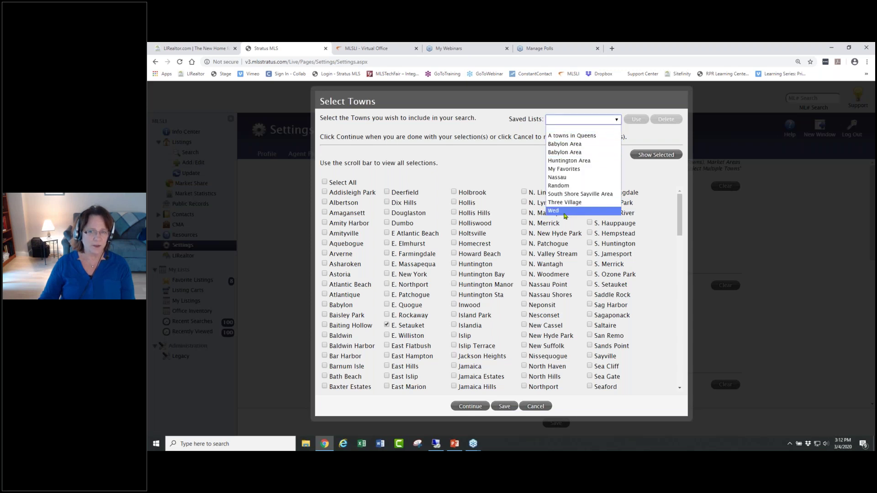
pyautogui.click(519, 172)
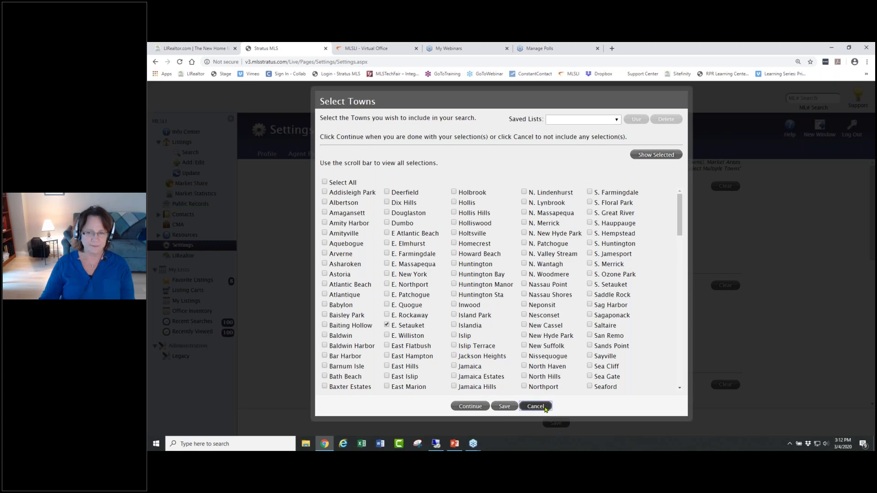
pyautogui.click(545, 409)
pyautogui.scroll(-6, 585, 313)
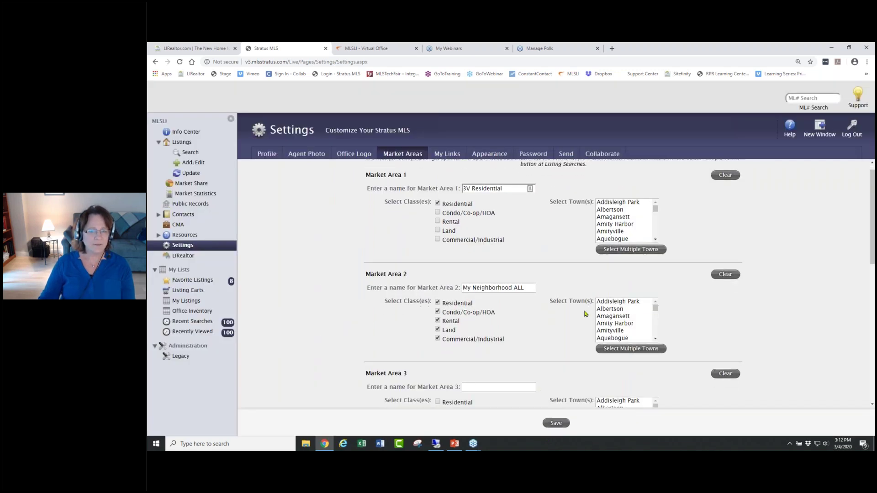
pyautogui.scroll(3, 585, 314)
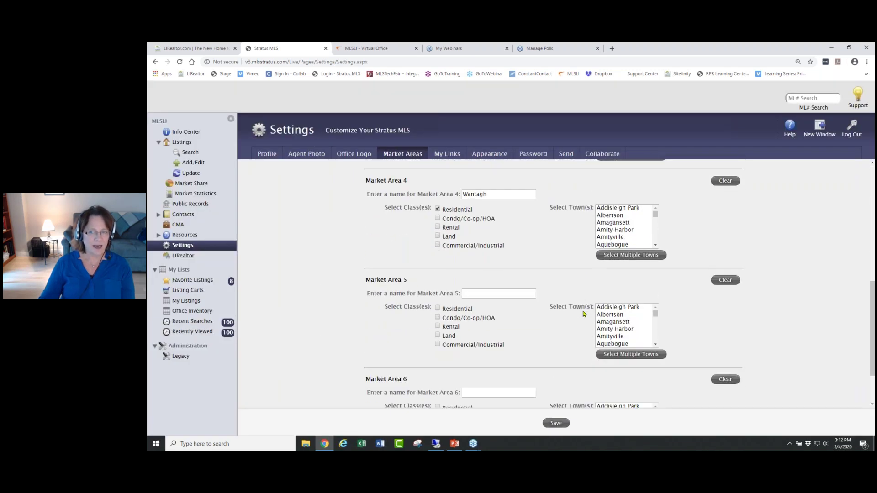
pyautogui.scroll(1, 583, 314)
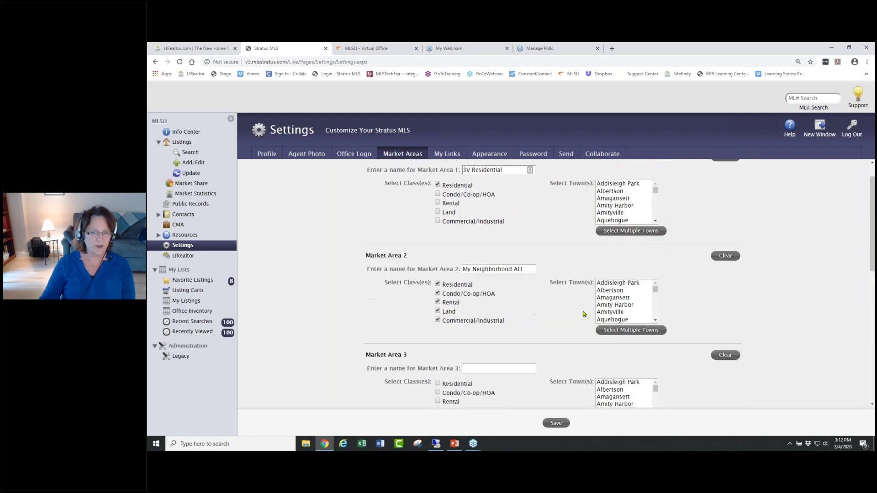
pyautogui.scroll(-1, 506, 283)
pyautogui.doubleClick(502, 344)
pyautogui.click(557, 344)
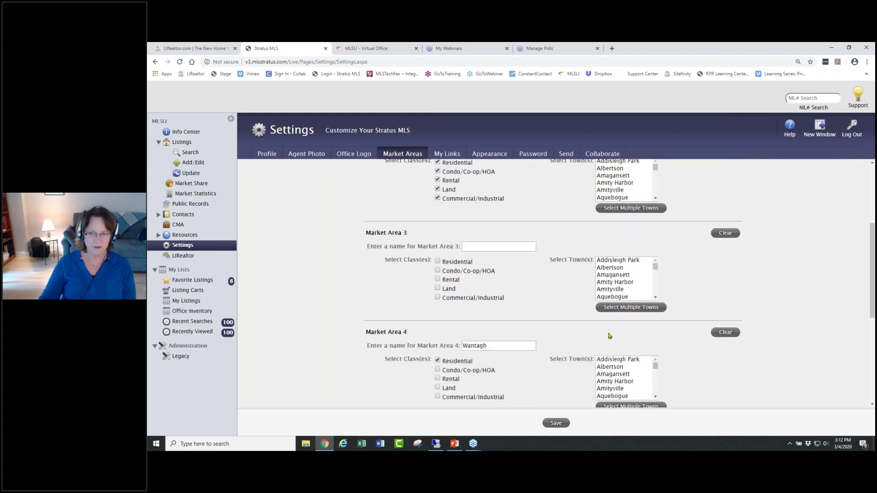
pyautogui.scroll(-3, 808, 344)
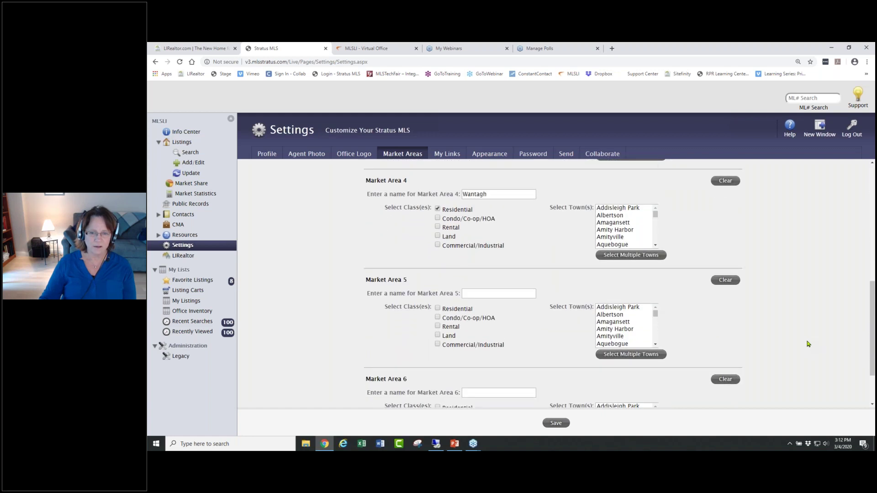
pyautogui.scroll(4, 809, 344)
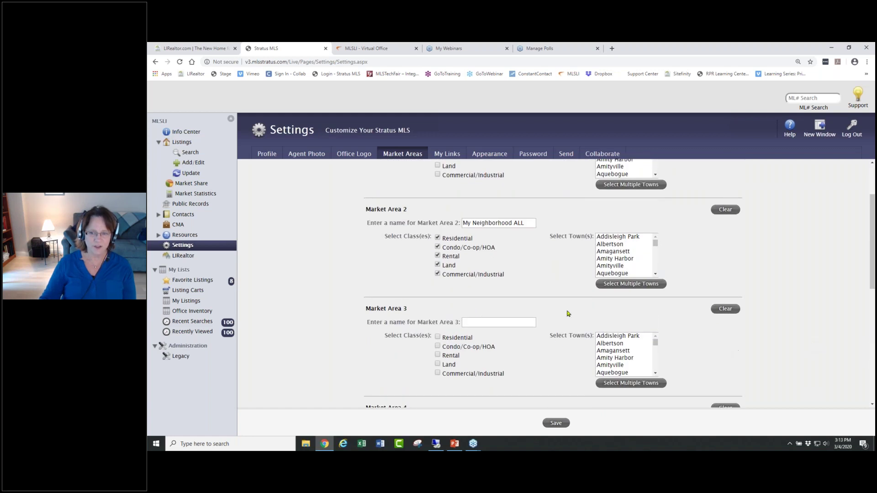
pyautogui.scroll(-1, 740, 352)
pyautogui.scroll(-4, 740, 352)
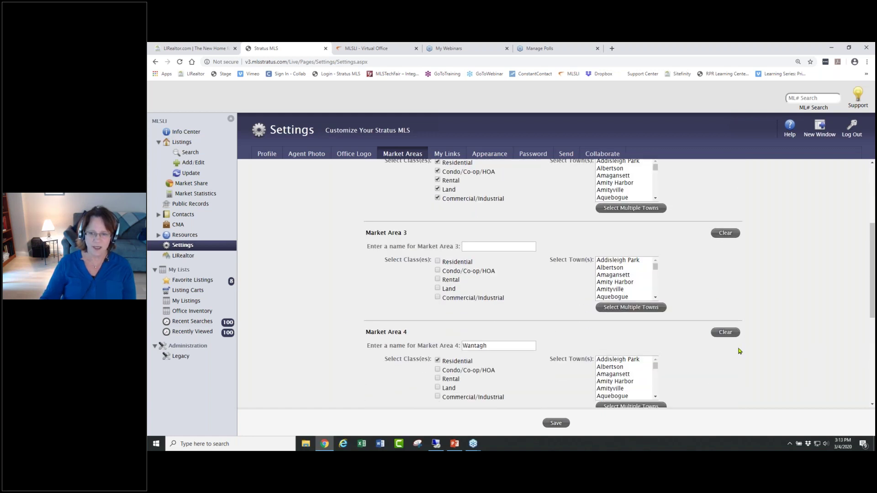
pyautogui.scroll(4, 736, 349)
pyautogui.scroll(2, 735, 348)
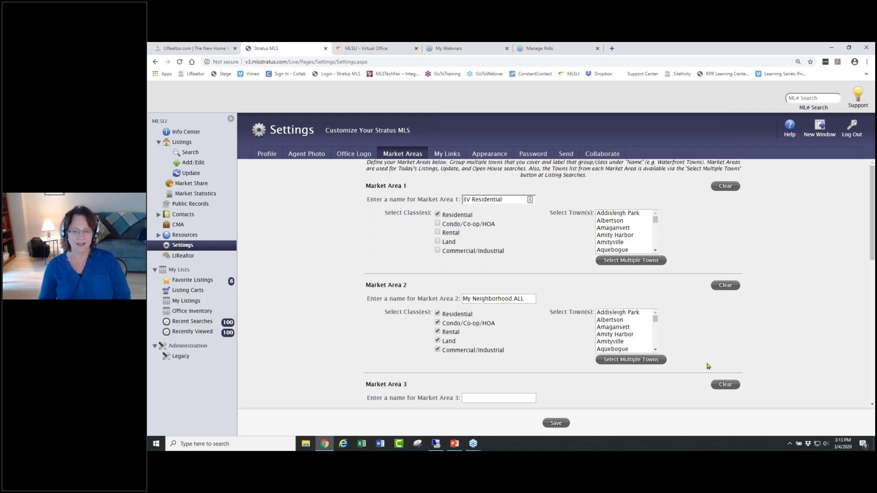
# - Save and confirm the market area settings, then view the 19 My Neighborhood ALL updates
pyautogui.click(556, 423)
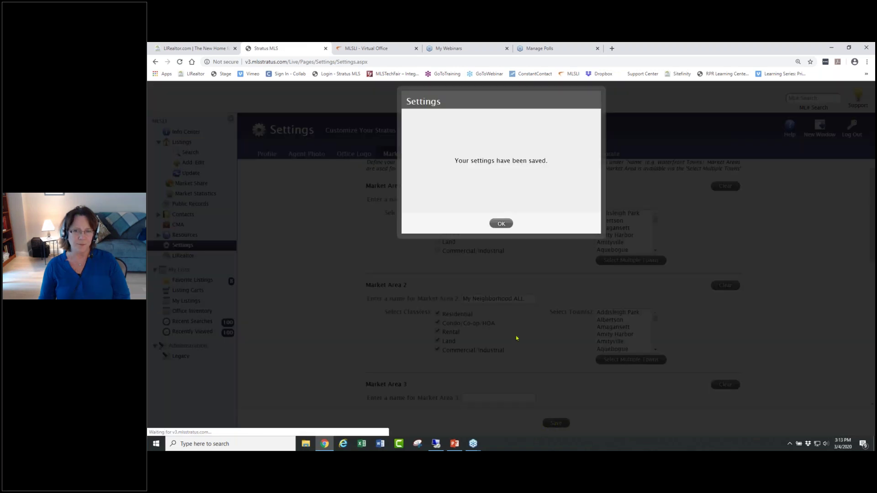
pyautogui.click(501, 223)
pyautogui.click(179, 132)
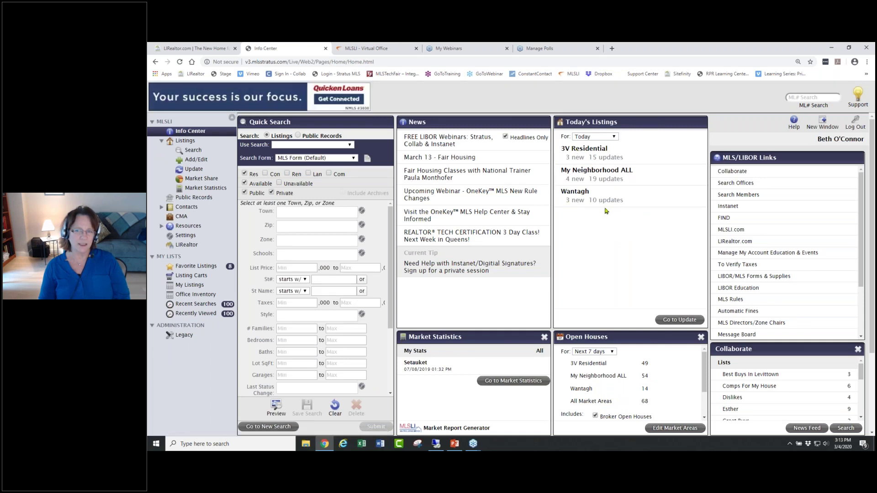
pyautogui.click(611, 180)
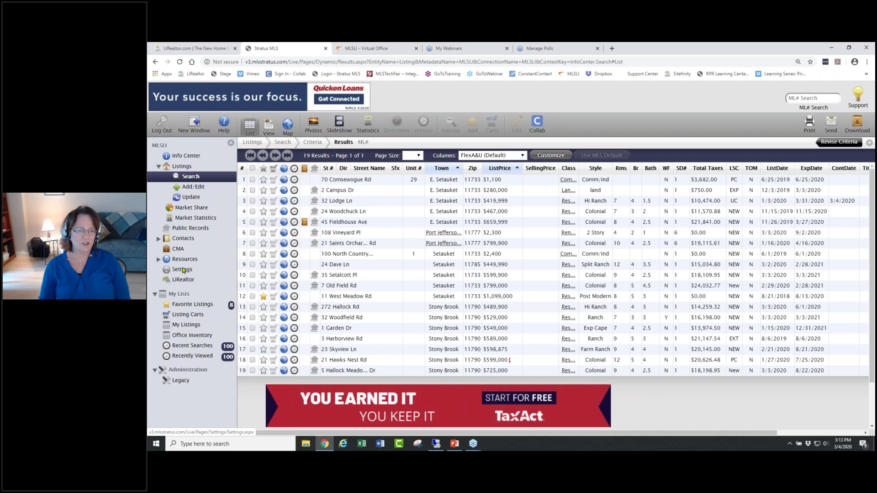
# - Go to Settings and switch to the Agent Photo tab
pyautogui.click(183, 270)
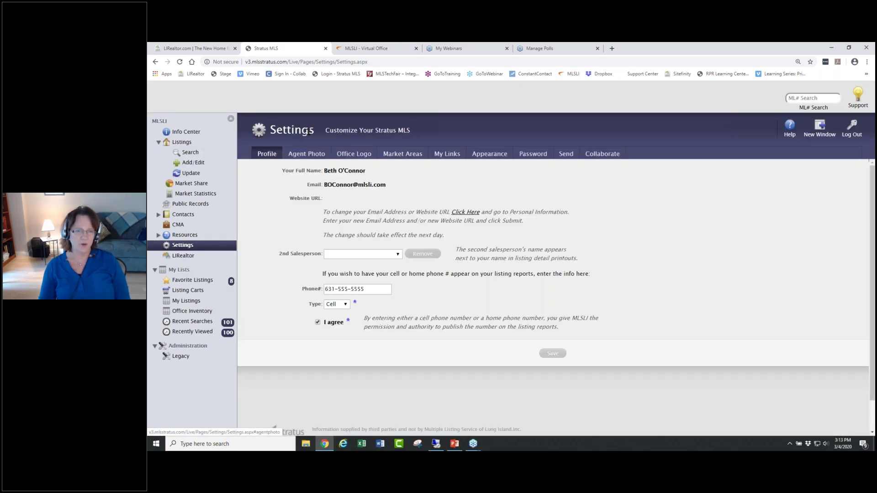
pyautogui.click(305, 155)
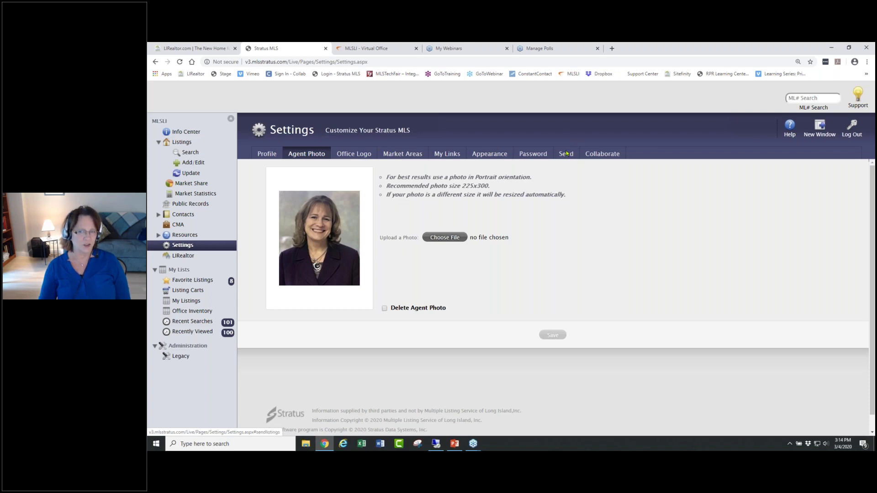
# - Go back to the Info Center dashboard and expand the Quick Search saved-search list
pyautogui.click(185, 133)
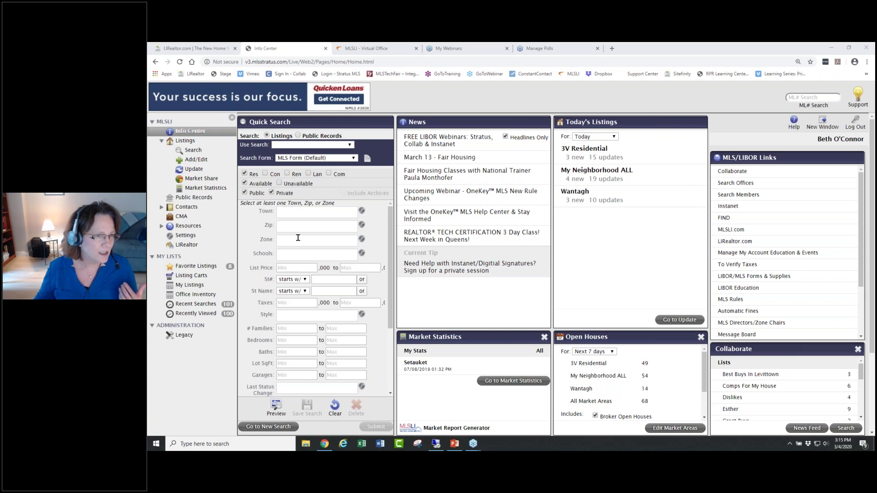
pyautogui.click(350, 145)
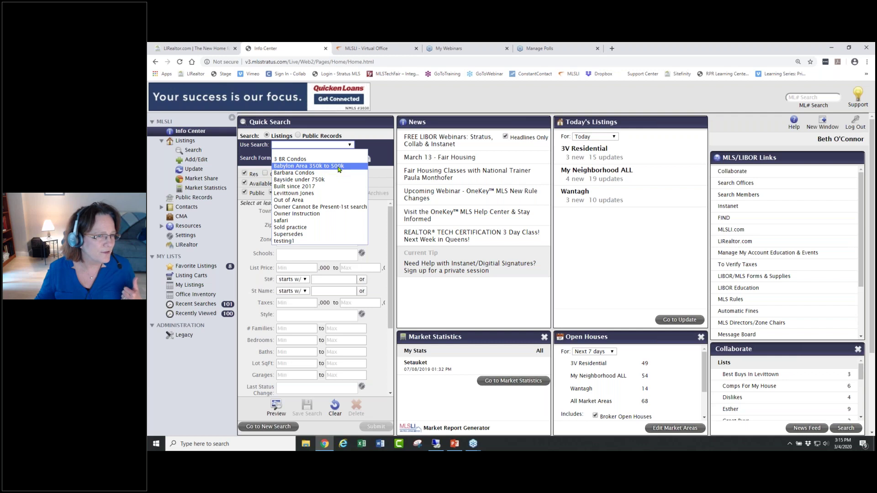
# - Load the 'Babylon Area 350k to 500k' saved search, then clear every Quick Search criterion
pyautogui.click(339, 168)
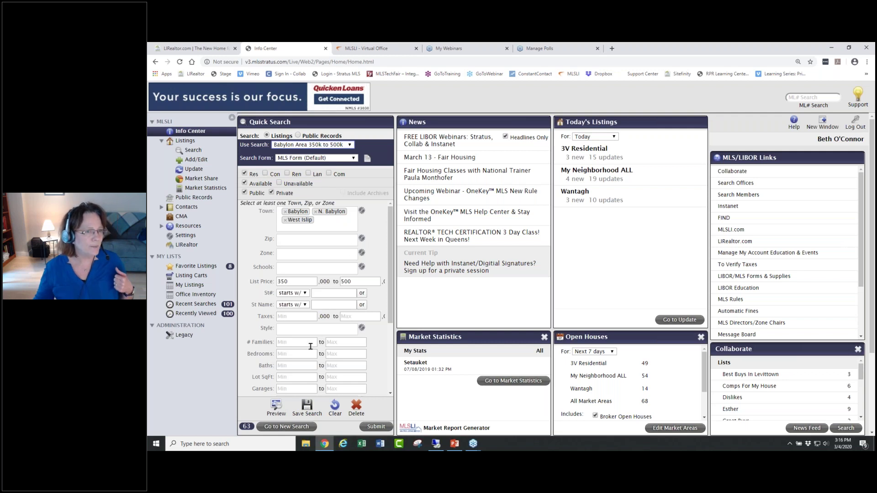
pyautogui.click(350, 146)
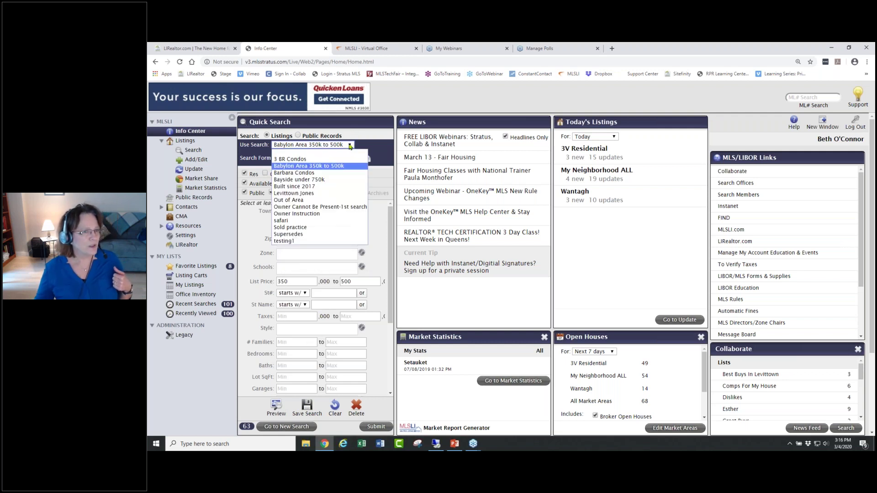
pyautogui.click(378, 225)
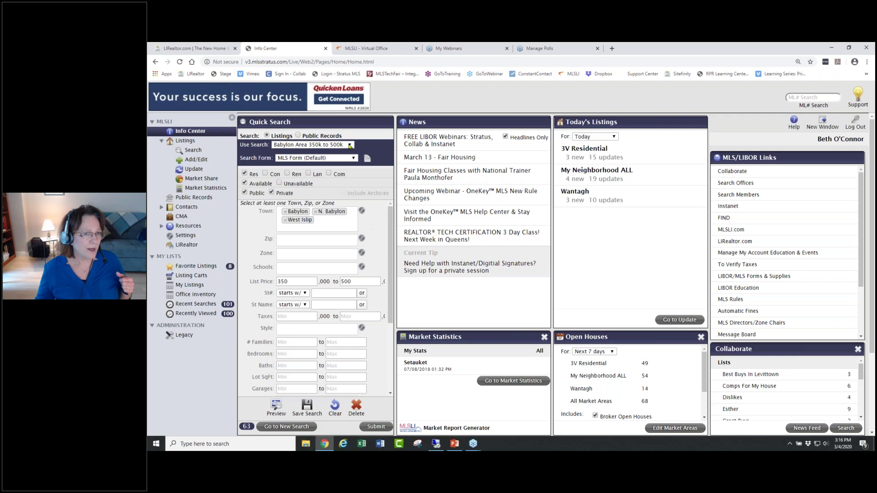
pyautogui.click(334, 408)
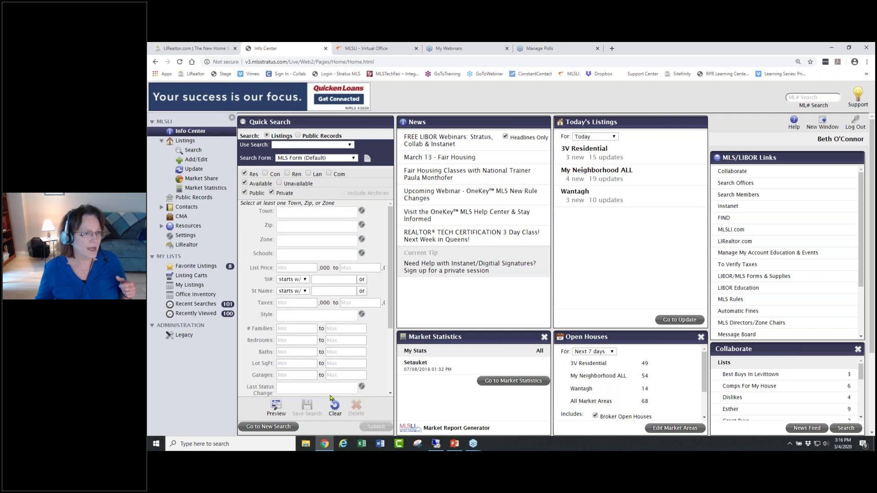
# - Add Levittown and East Meadow as Quick Search towns with a 400,000 maximum list price
pyautogui.click(306, 210)
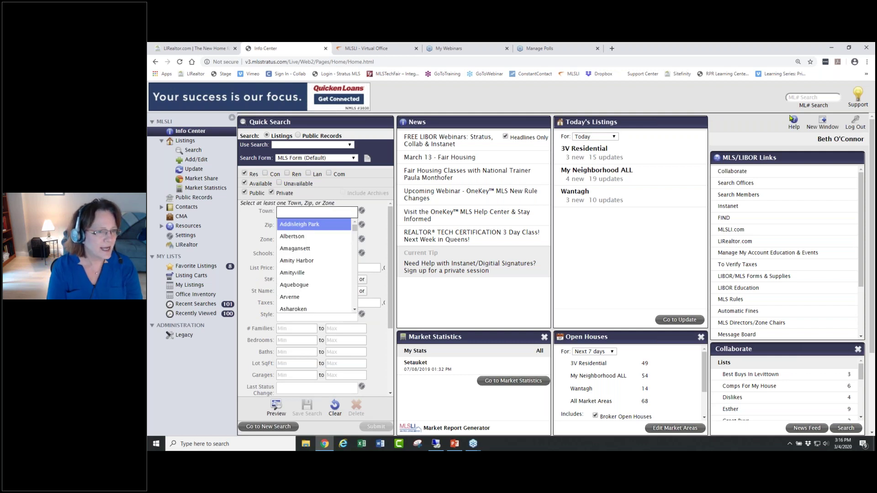
pyautogui.write('lev')
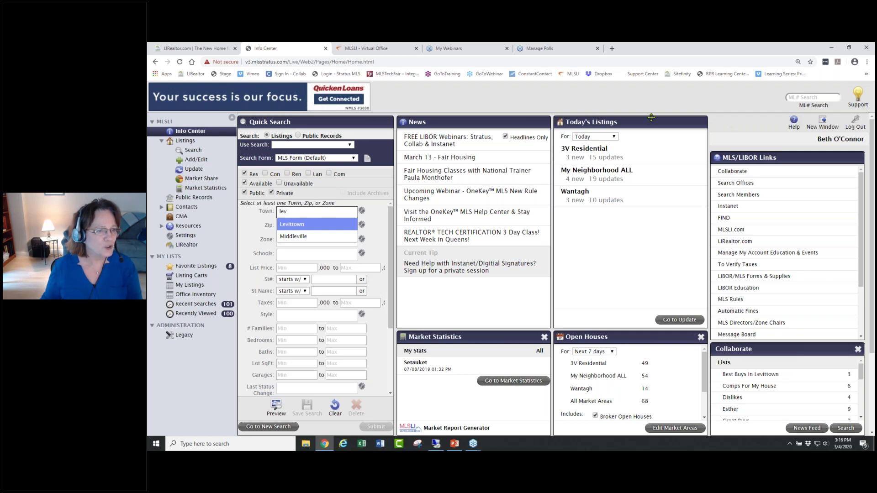
pyautogui.click(299, 225)
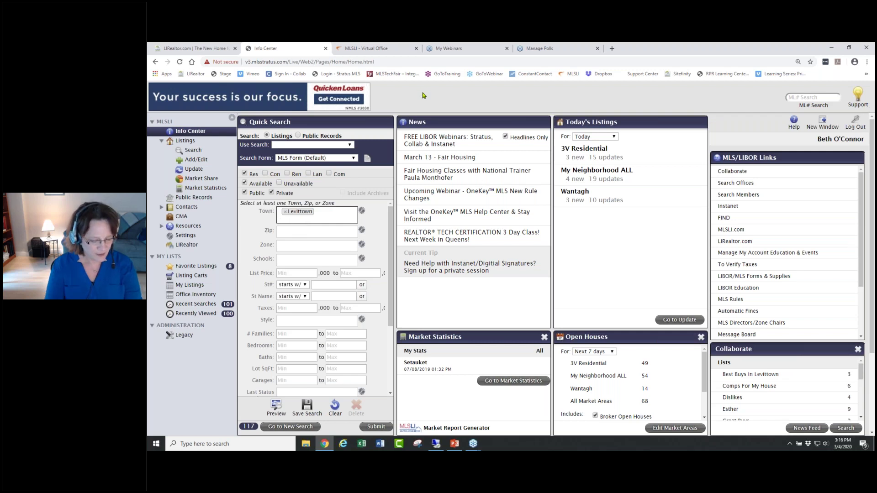
pyautogui.write('e')
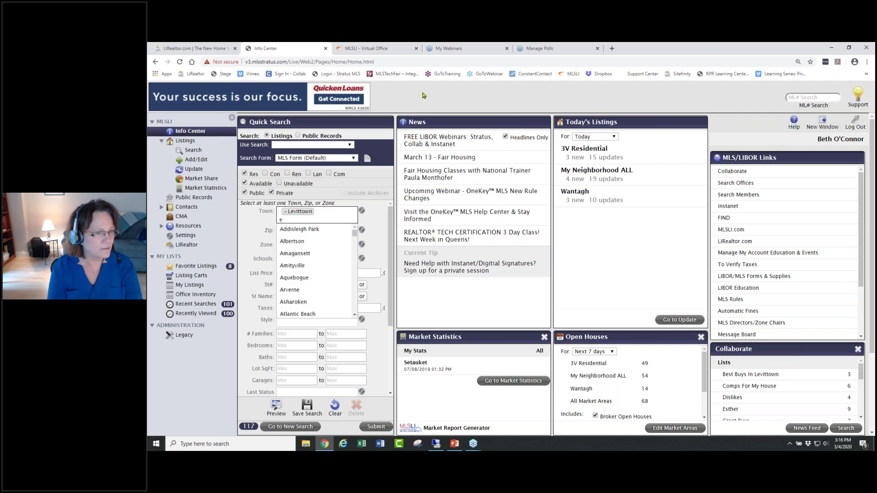
pyautogui.write('ast m')
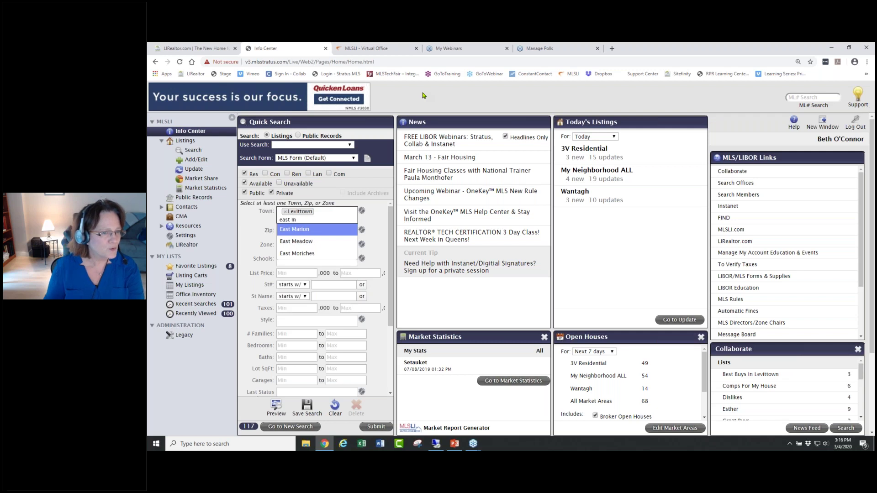
pyautogui.click(297, 241)
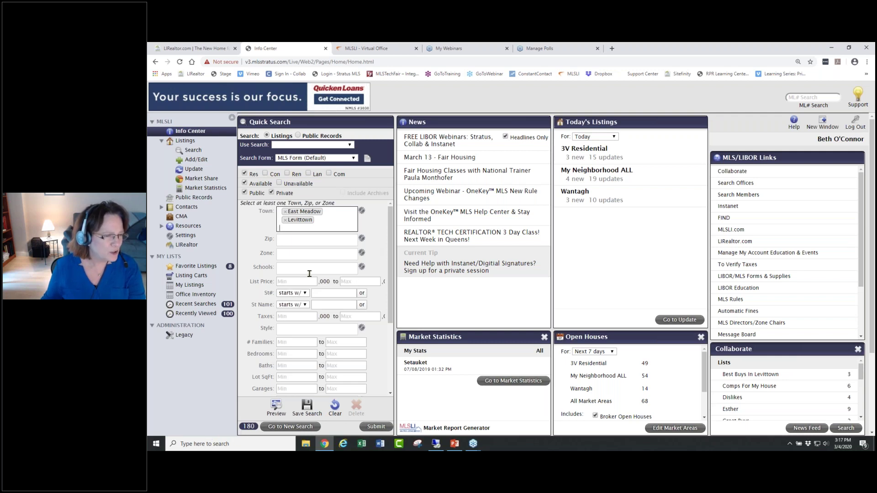
pyautogui.click(355, 280)
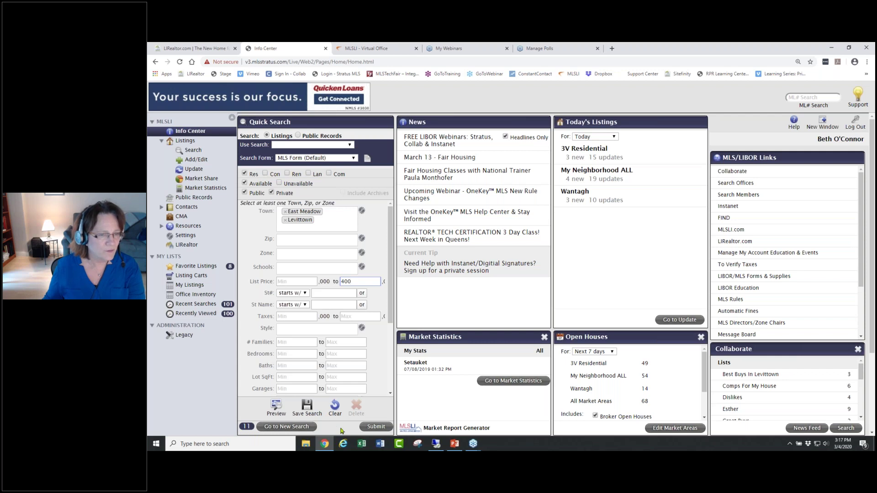
# - Submit the Quick Search and plot the 11 East Meadow and Levittown results on a map
pyautogui.click(375, 427)
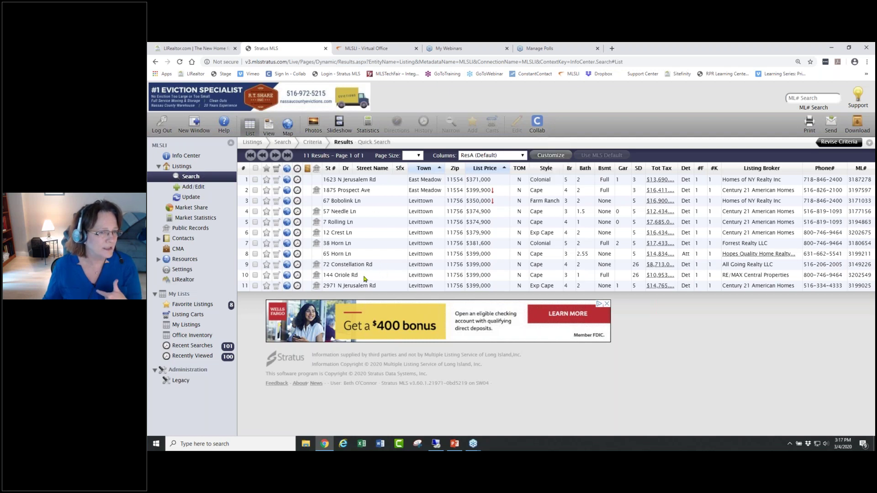
pyautogui.click(287, 124)
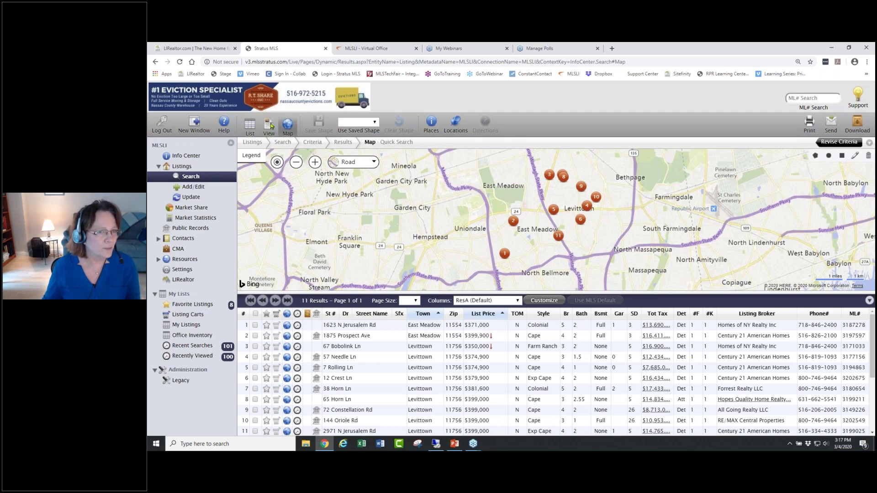
# - Leave the first listing's detail view and display all 11 results as a photo gallery
pyautogui.click(269, 127)
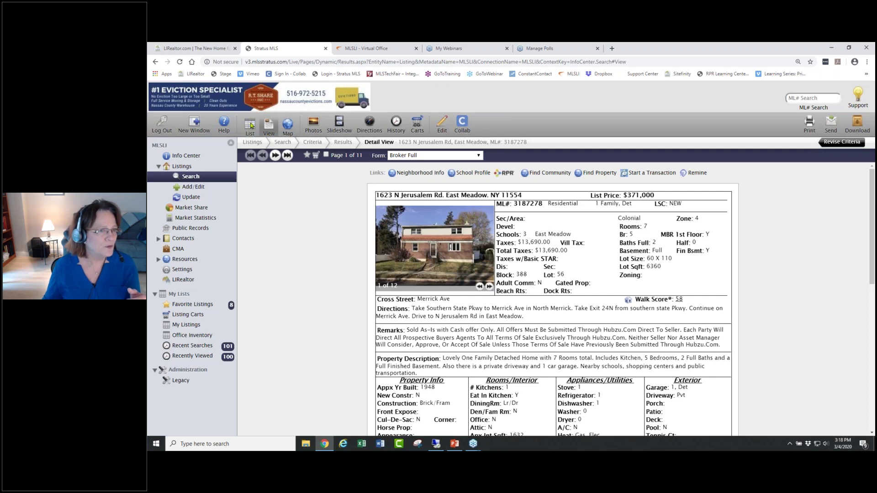
pyautogui.click(250, 126)
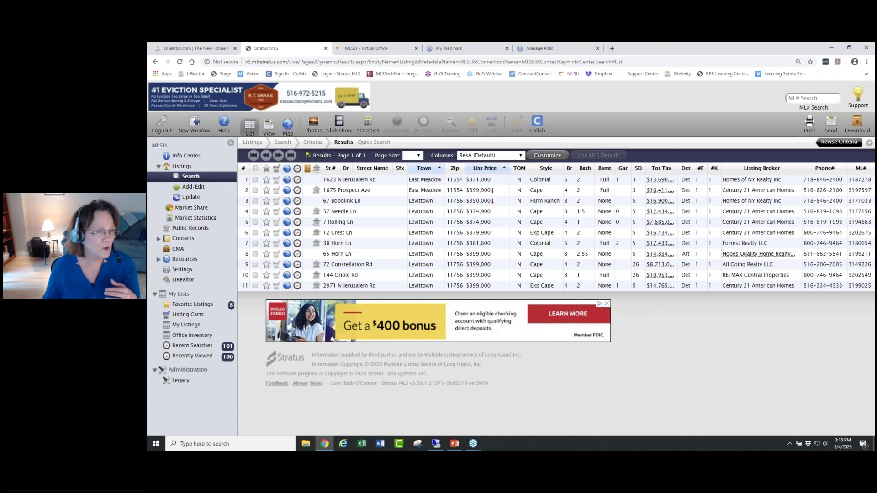
pyautogui.click(314, 124)
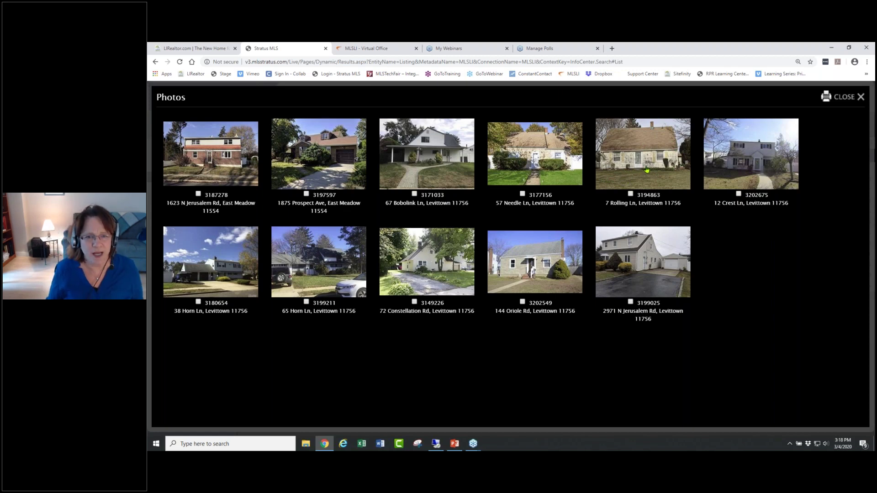
pyautogui.click(231, 159)
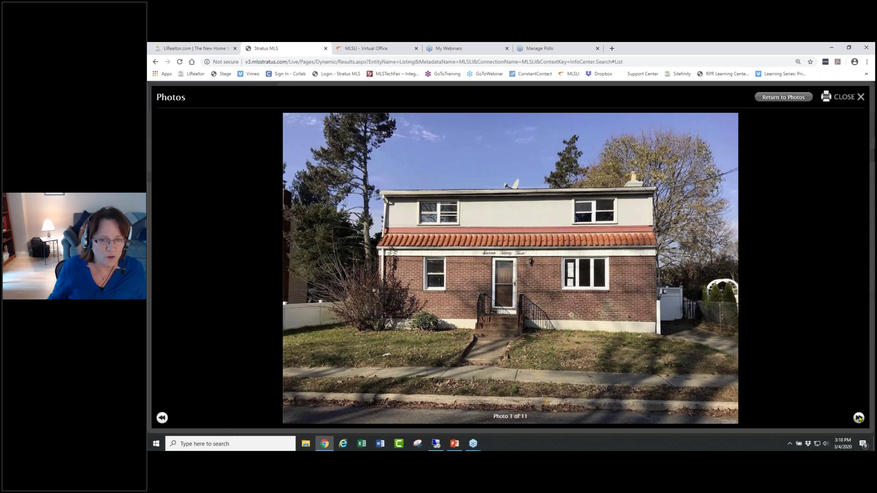
pyautogui.click(859, 418)
pyautogui.click(859, 419)
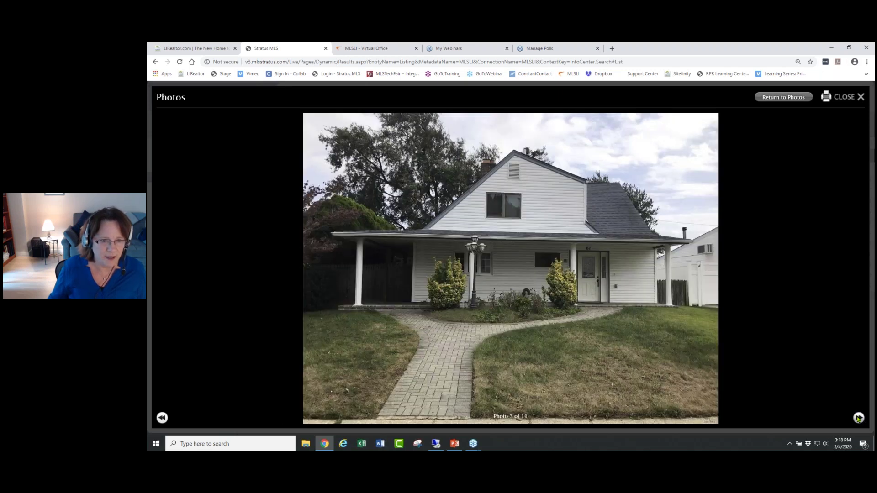
pyautogui.click(858, 418)
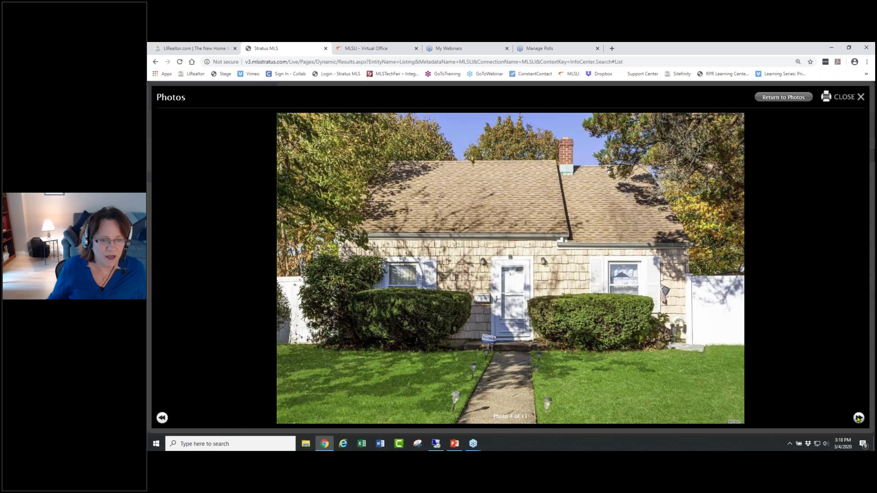
pyautogui.click(859, 418)
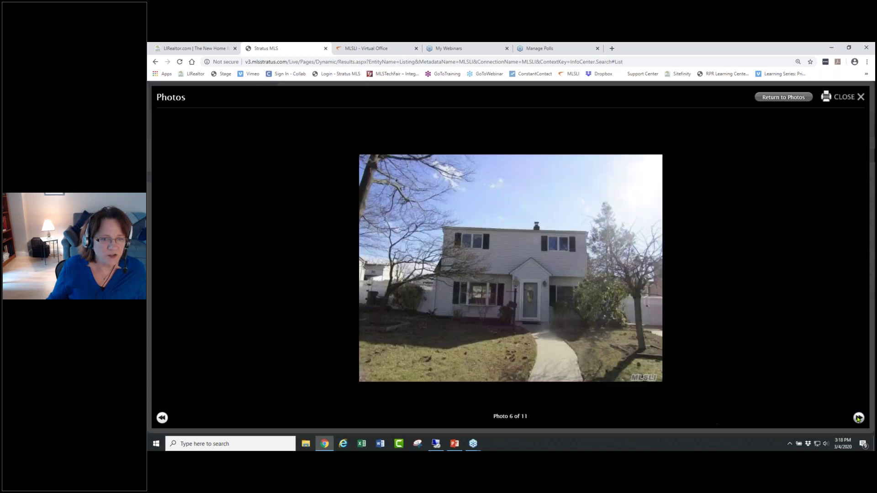
pyautogui.click(859, 418)
pyautogui.click(859, 418)
pyautogui.click(859, 419)
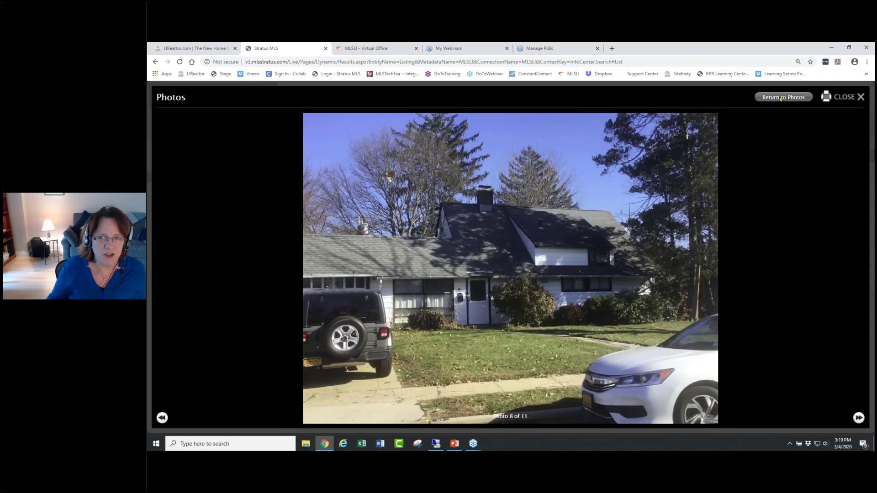
pyautogui.click(776, 99)
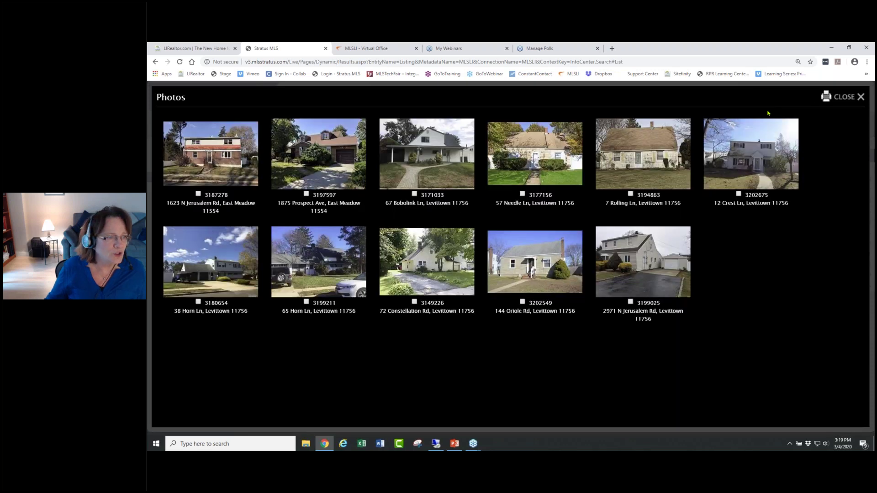
pyautogui.click(199, 193)
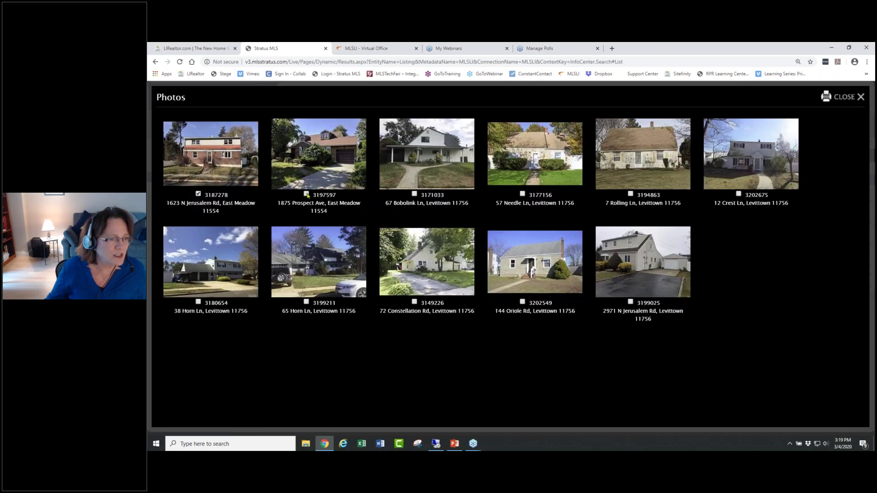
pyautogui.click(306, 302)
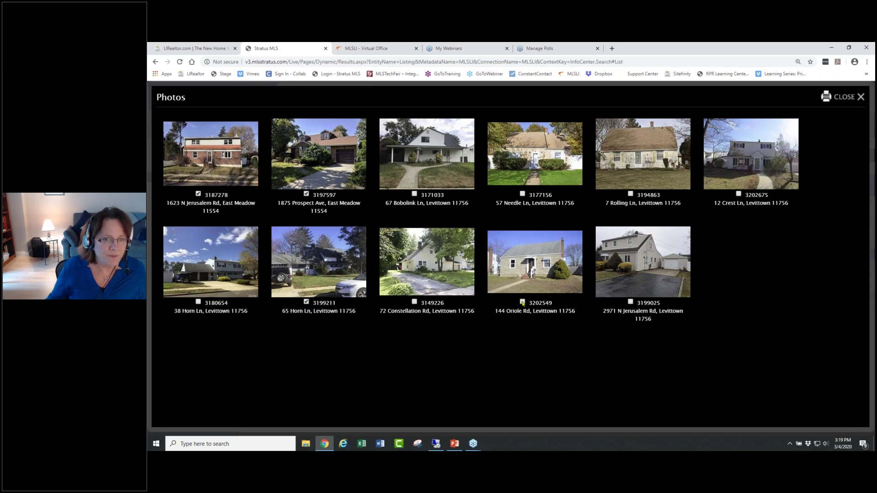
pyautogui.click(845, 96)
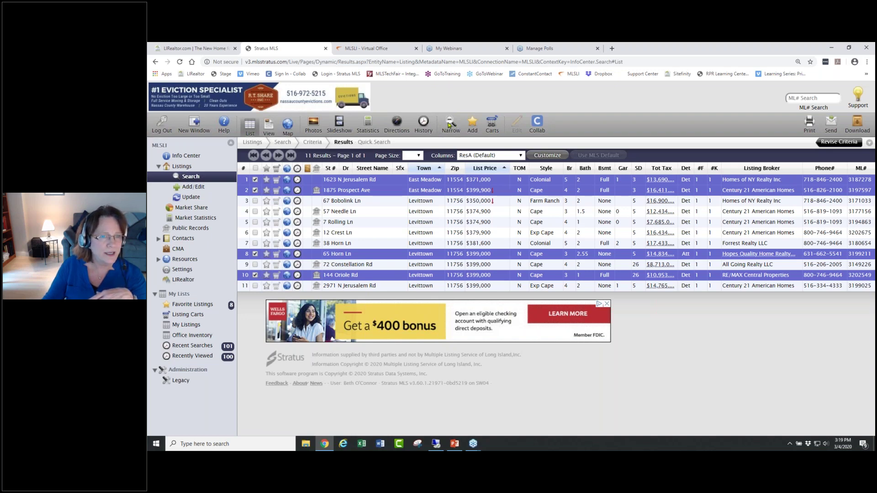
# - Narrow to the marked listings, expand back to all 11, and unmark everything via select-all
pyautogui.click(450, 123)
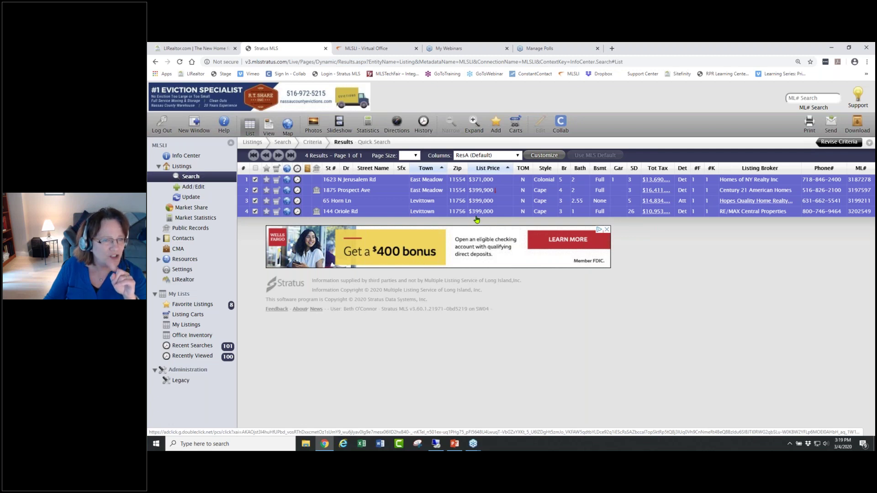
pyautogui.click(477, 126)
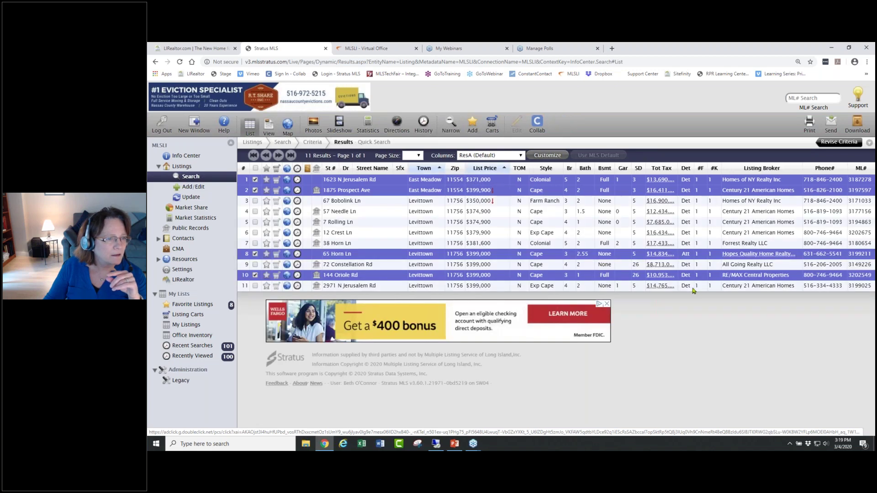
pyautogui.click(257, 168)
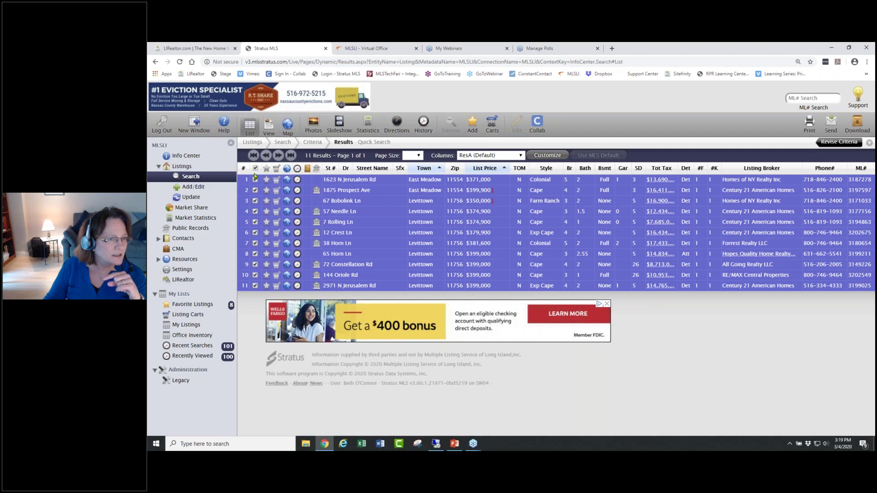
pyautogui.click(256, 169)
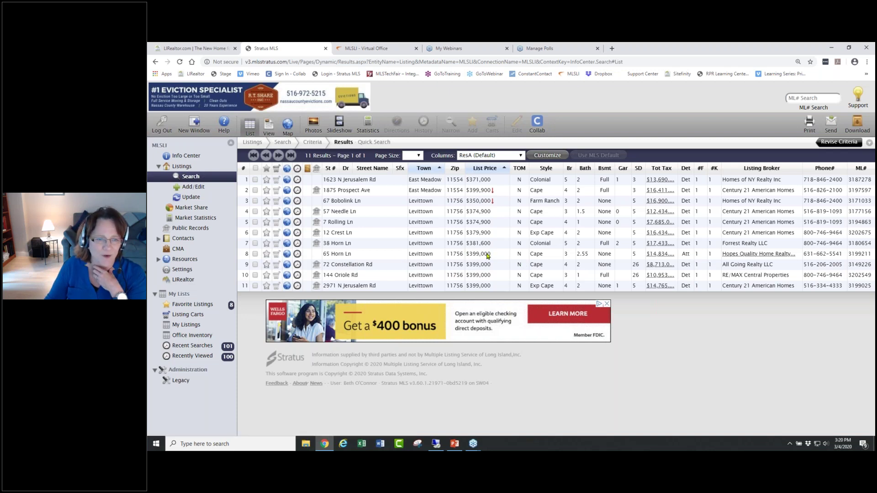
pyautogui.click(267, 254)
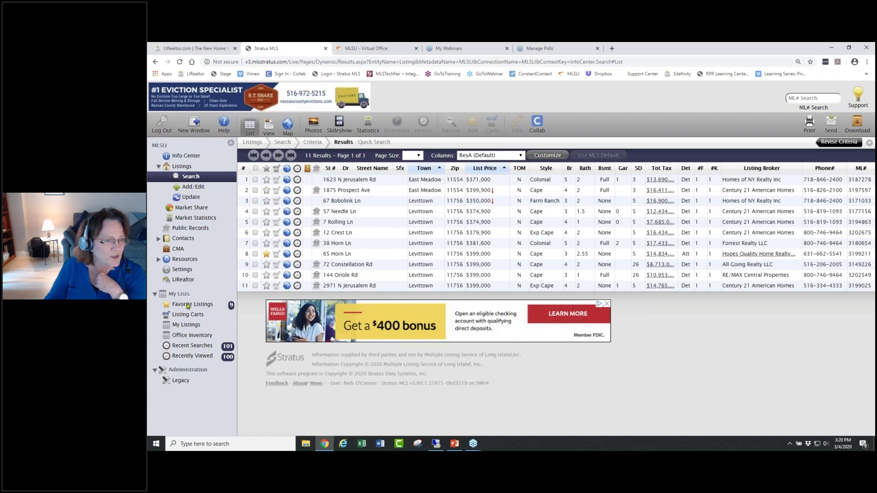
pyautogui.click(266, 254)
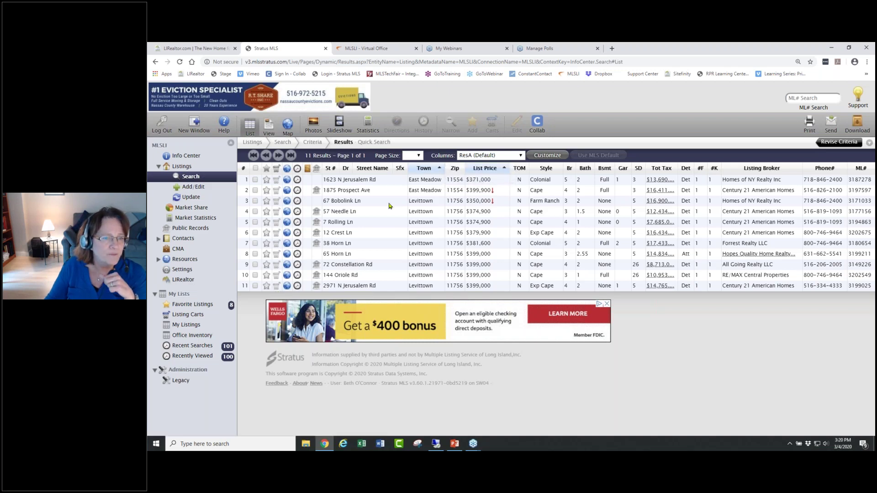
pyautogui.click(255, 180)
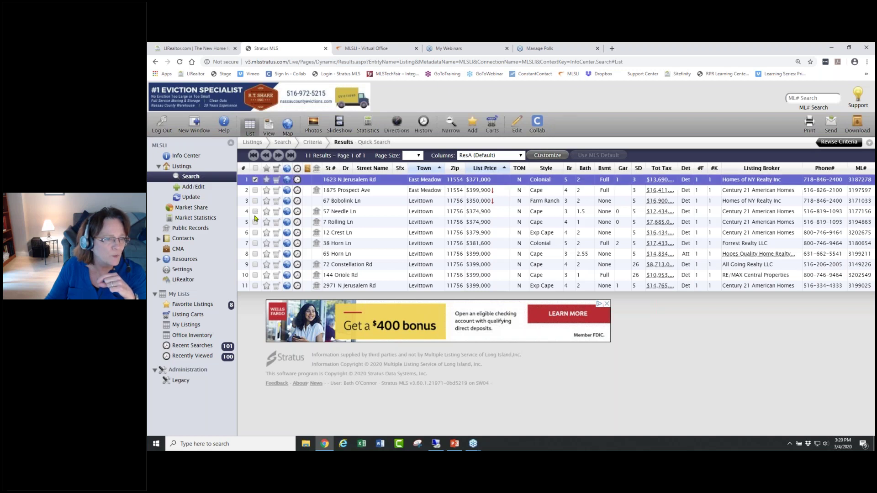
pyautogui.click(255, 211)
pyautogui.click(254, 242)
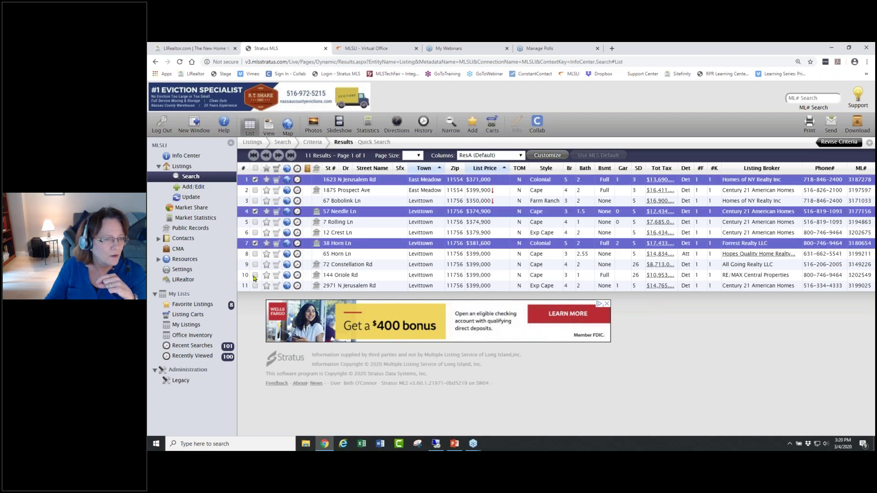
pyautogui.click(256, 275)
pyautogui.click(450, 124)
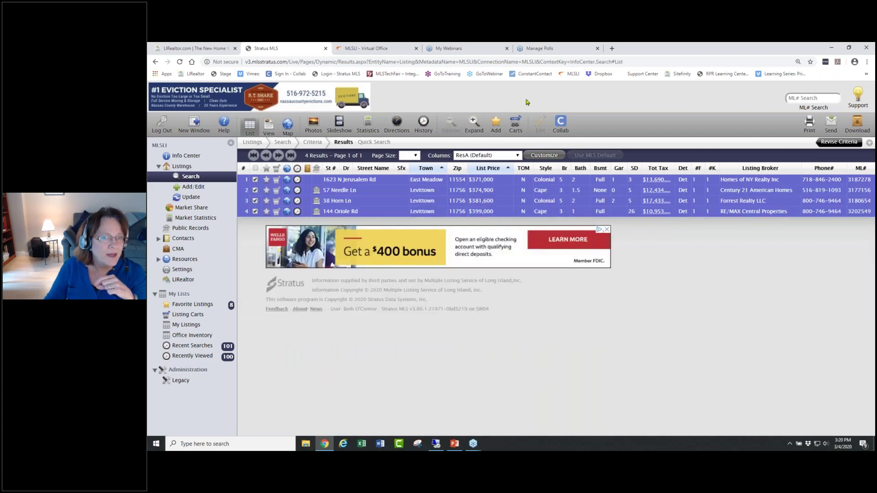
pyautogui.click(515, 124)
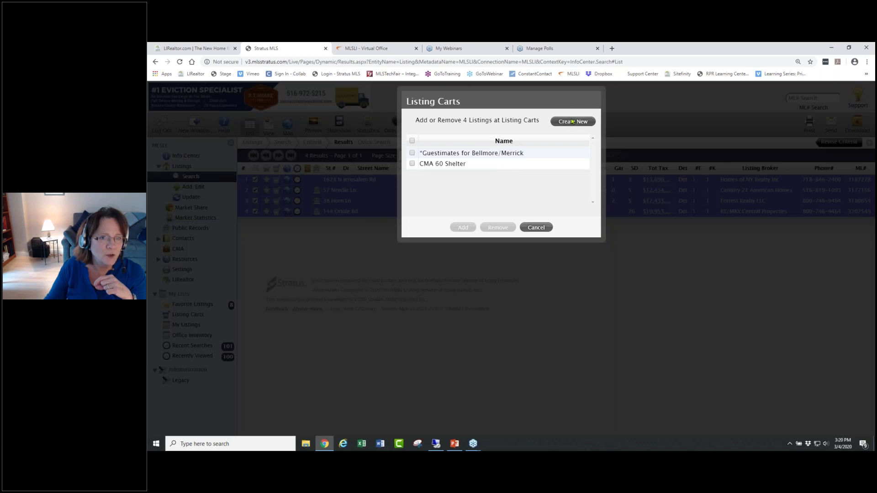
# - Create a cart named for the client's Saturday March 7 showings and add the four listings
pyautogui.click(572, 121)
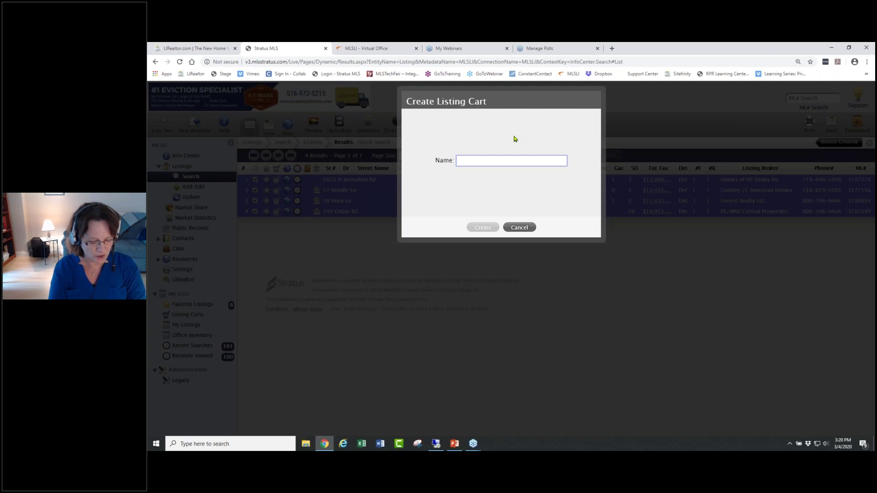
pyautogui.write('Jon')
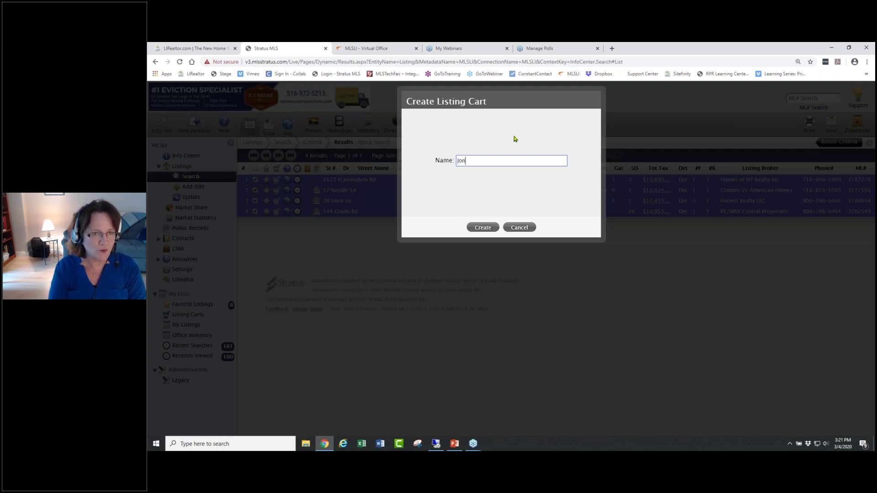
pyautogui.write('es Show')
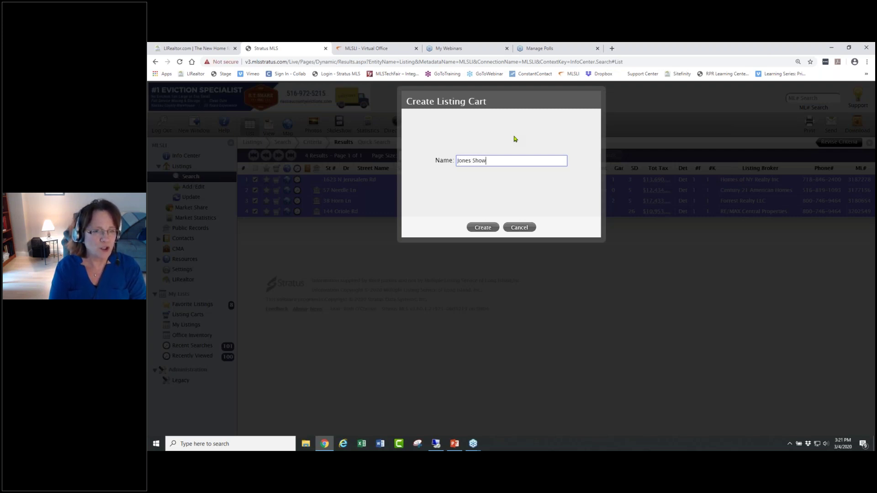
pyautogui.write('s Sat ')
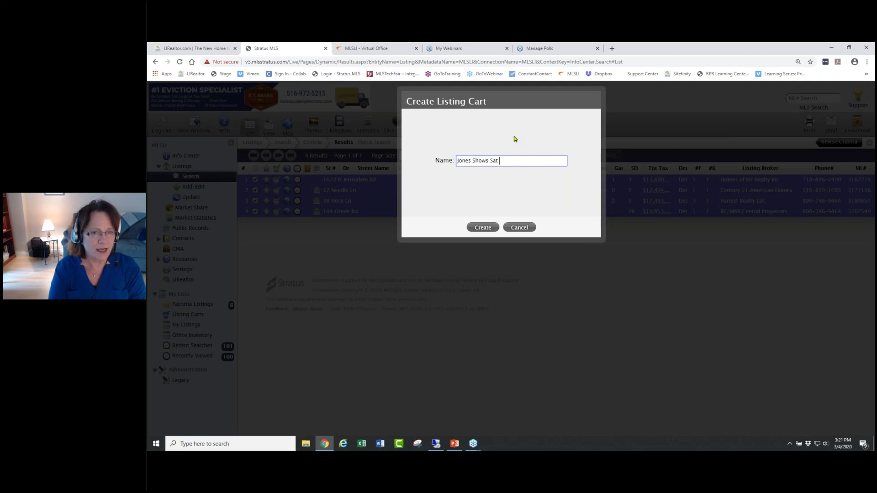
pyautogui.write('March 7')
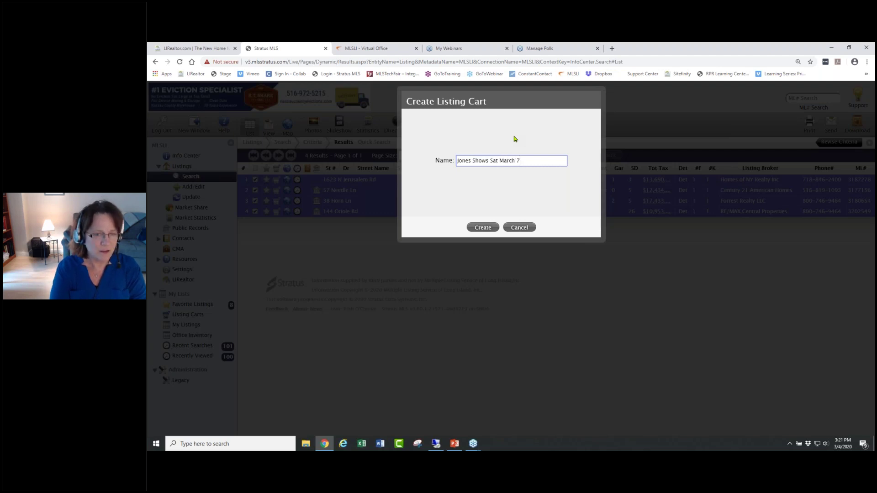
pyautogui.click(480, 228)
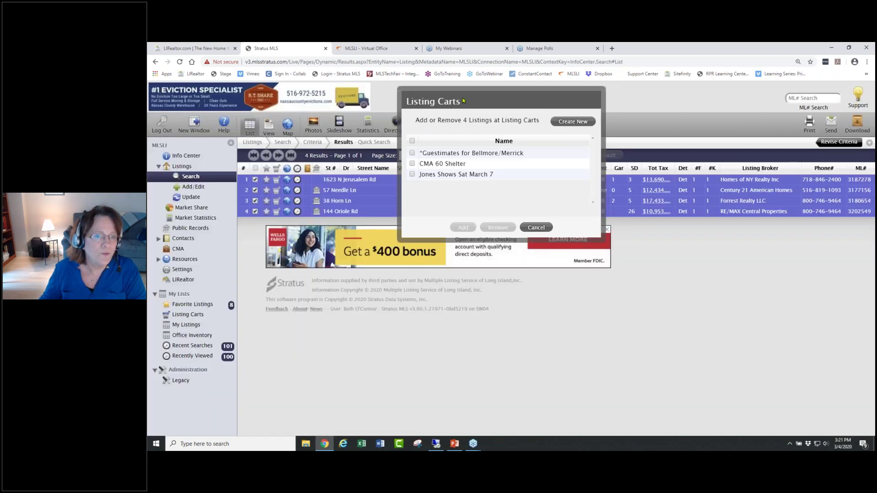
pyautogui.click(413, 176)
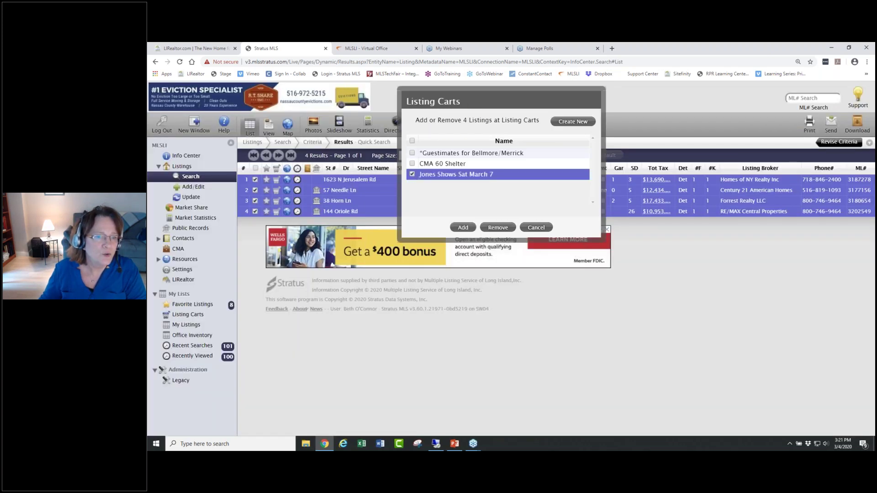
pyautogui.click(463, 228)
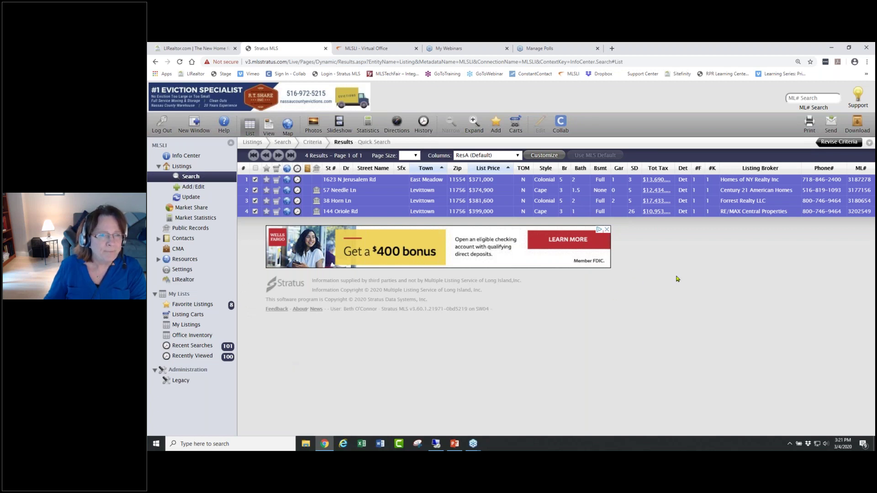
pyautogui.click(868, 66)
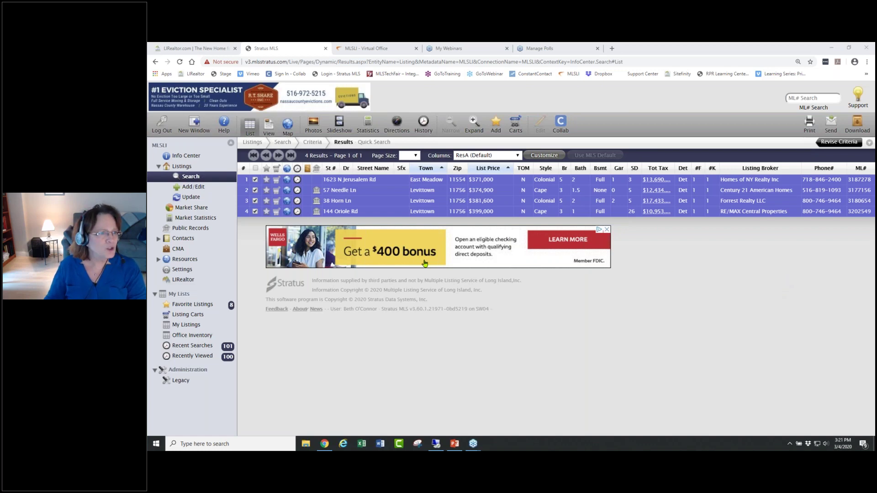
pyautogui.click(181, 156)
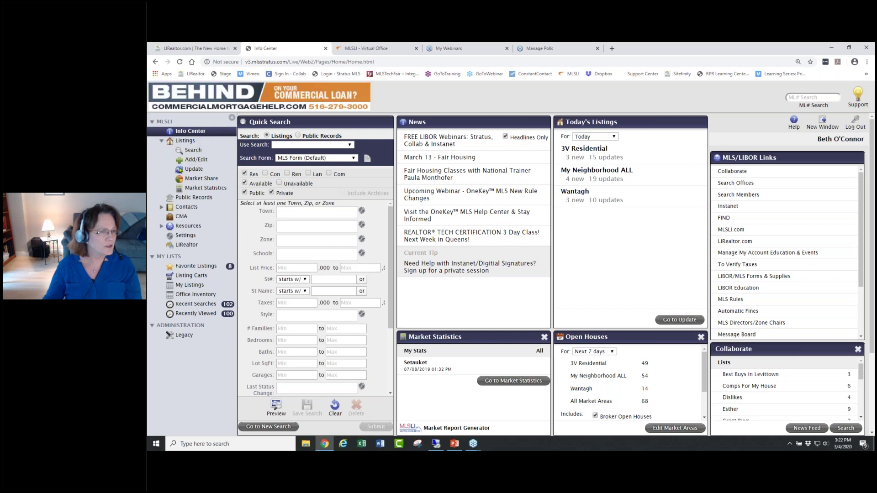
# - Open Listings Search and browse the Map, Saved, Prospect and Pre-Defined Searches tabs
pyautogui.click(194, 150)
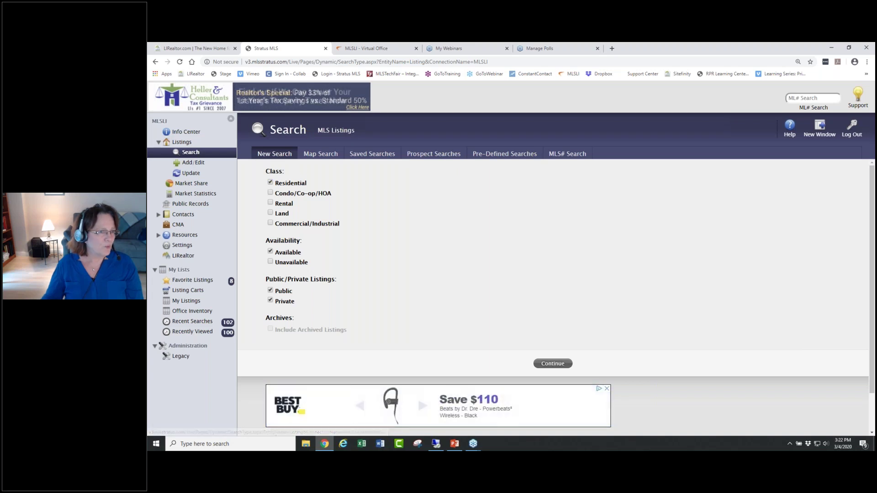
pyautogui.click(317, 155)
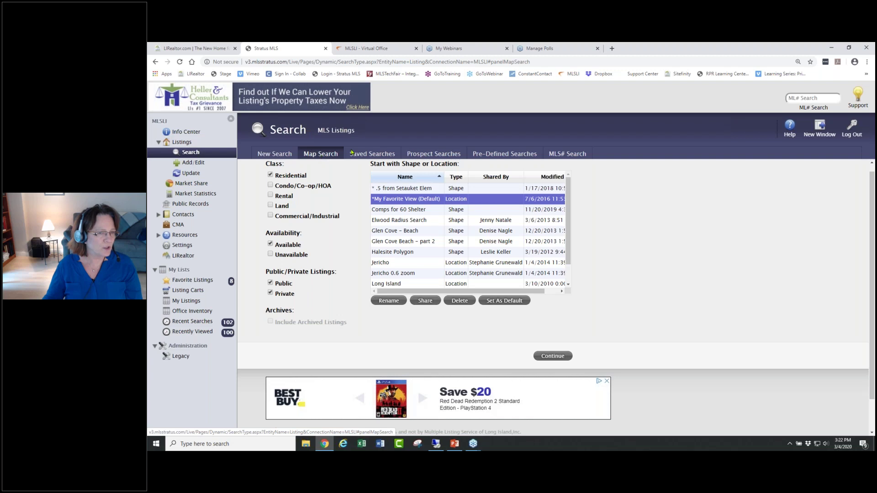
pyautogui.click(365, 154)
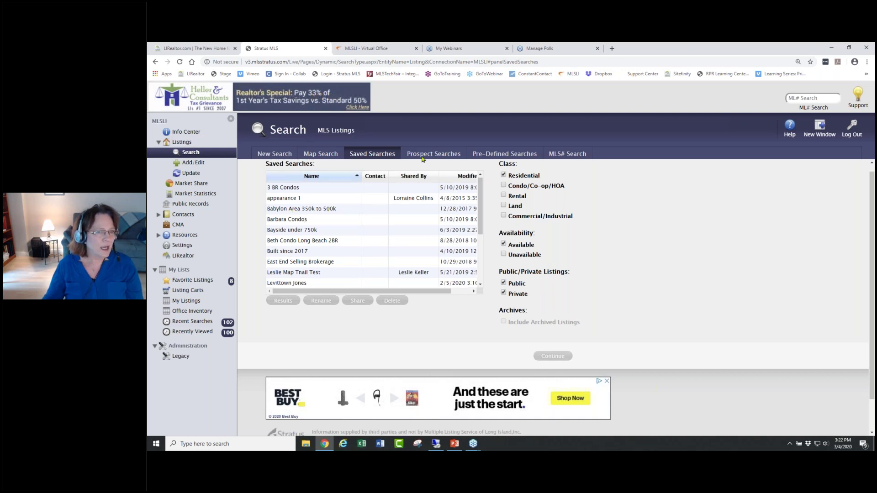
pyautogui.click(430, 153)
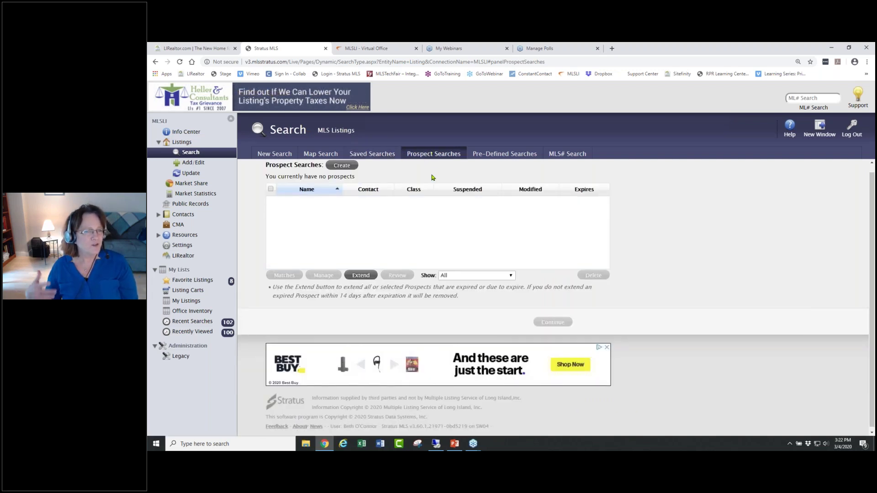
pyautogui.click(517, 155)
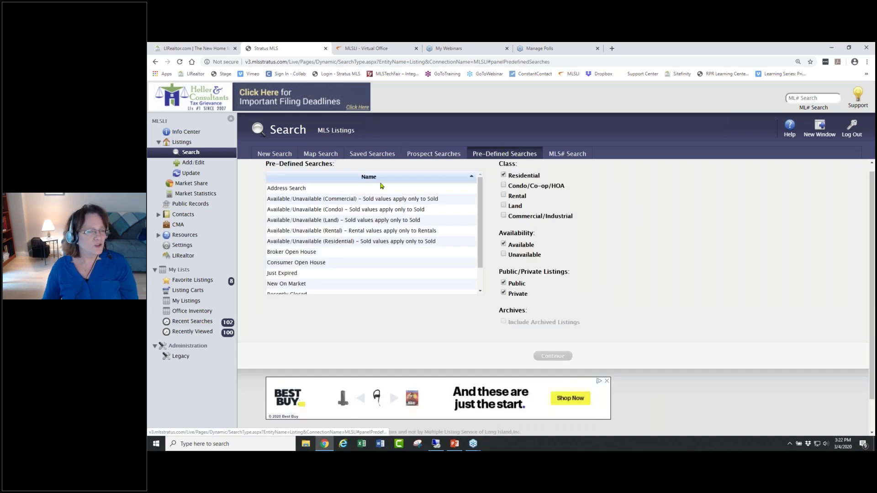
# - Open the Just Expired pre-defined search, then go to the empty MLS# Search page
pyautogui.click(301, 275)
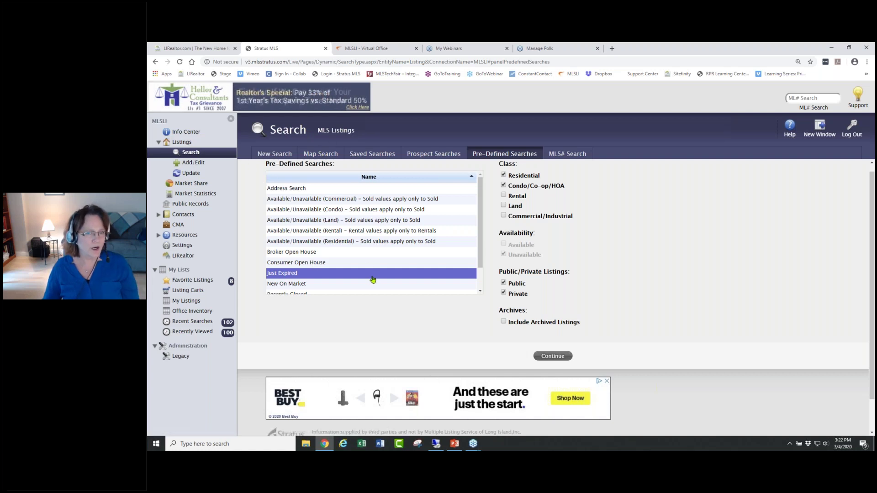
pyautogui.click(566, 154)
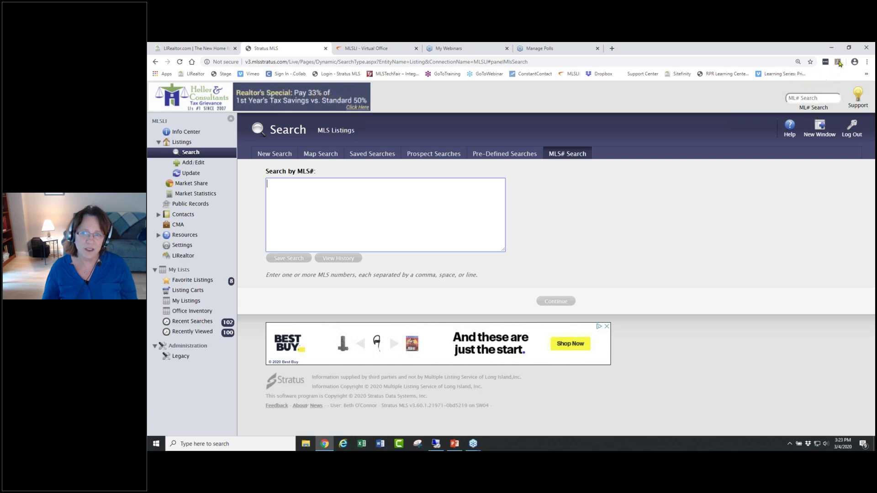
# - Restore Chrome to a smaller window and open the MLSLI Stratus Support Center in a new tab
pyautogui.click(849, 48)
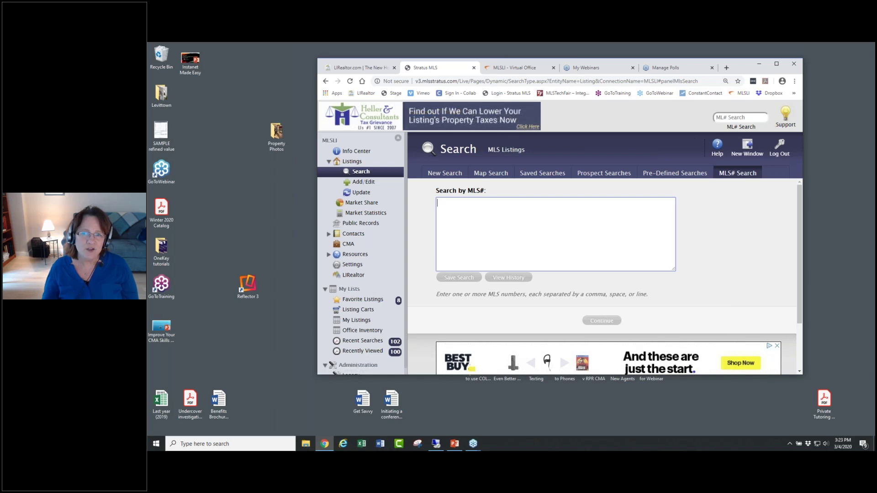
pyautogui.click(724, 119)
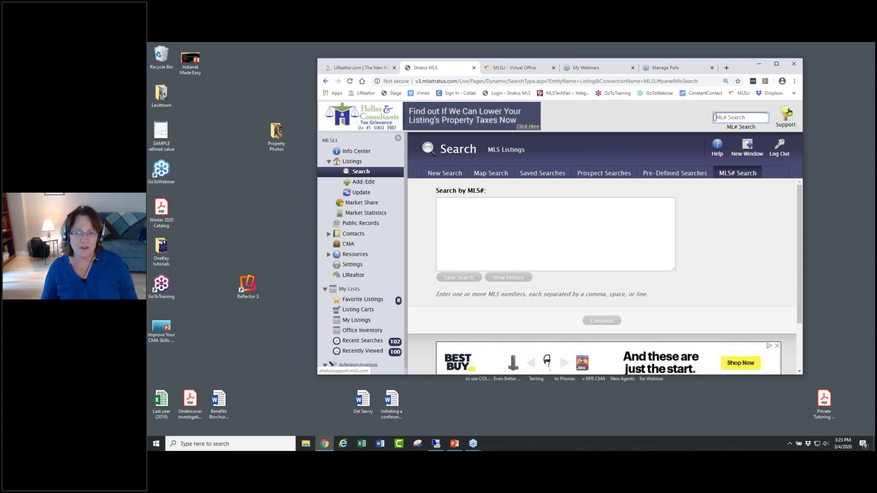
pyautogui.click(786, 115)
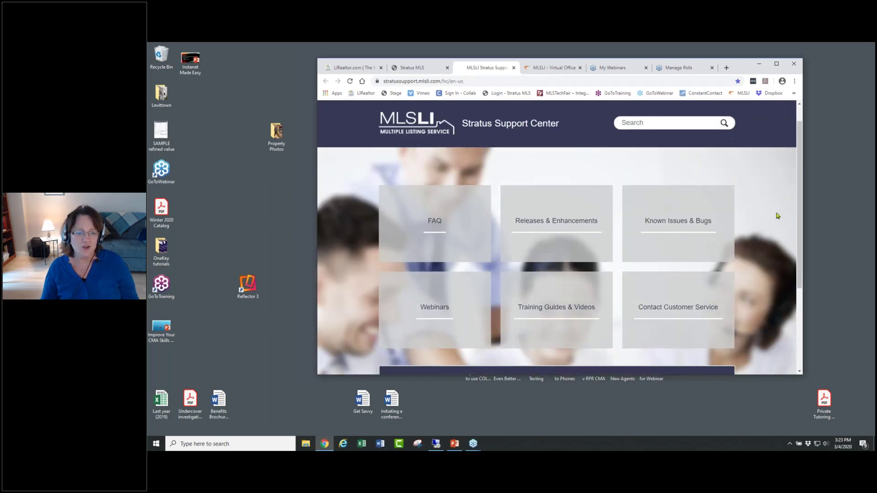
# - Browse the Support Center's Training Guides & Videos page
pyautogui.scroll(-1, 782, 210)
pyautogui.scroll(-1, 772, 231)
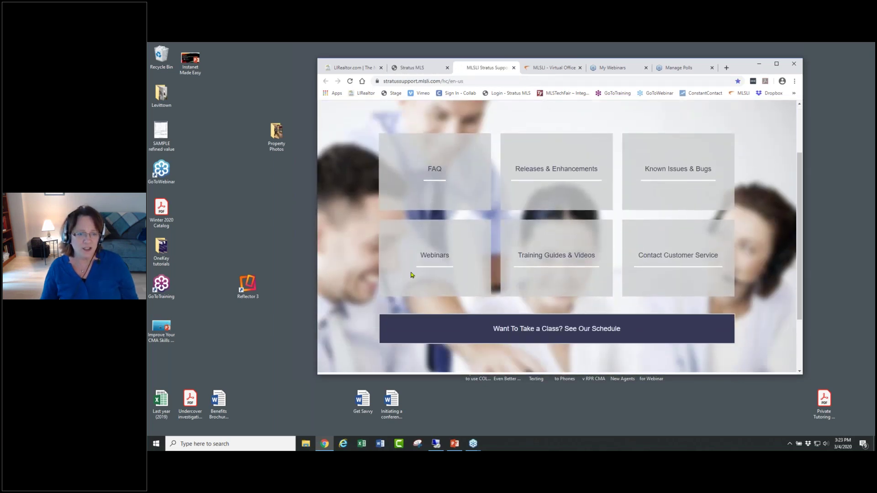
pyautogui.click(563, 256)
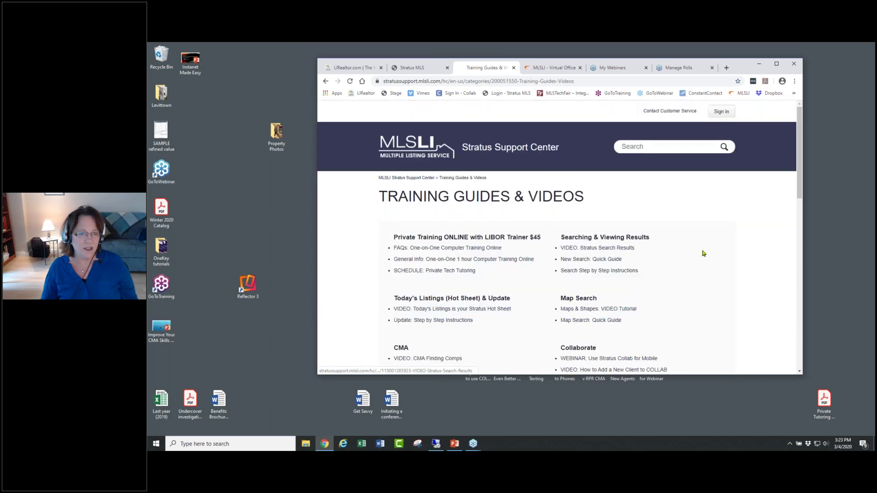
pyautogui.scroll(-12, 696, 255)
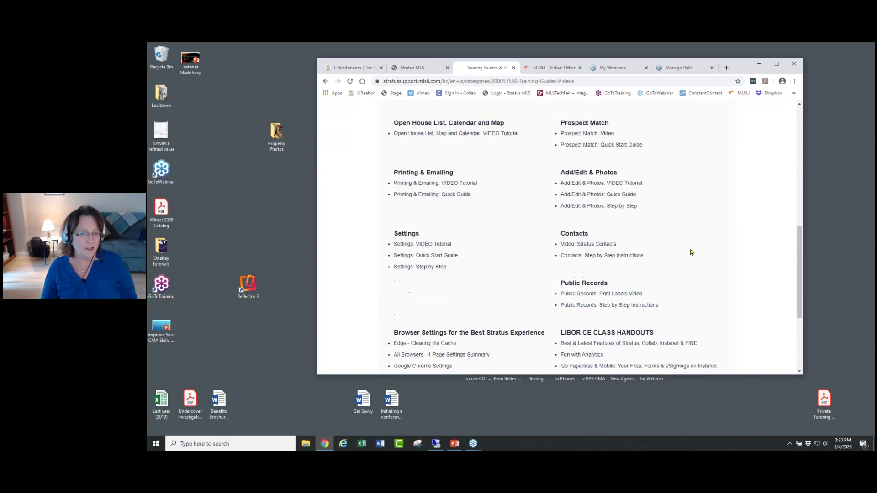
pyautogui.scroll(12, 683, 245)
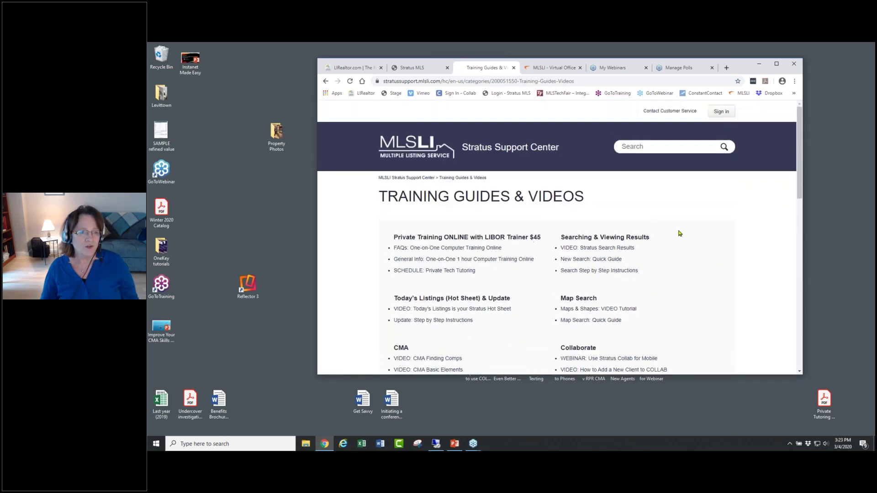
# - Return to the Support Center home, then go back to Stratus MLS in a maximized window
pyautogui.click(411, 177)
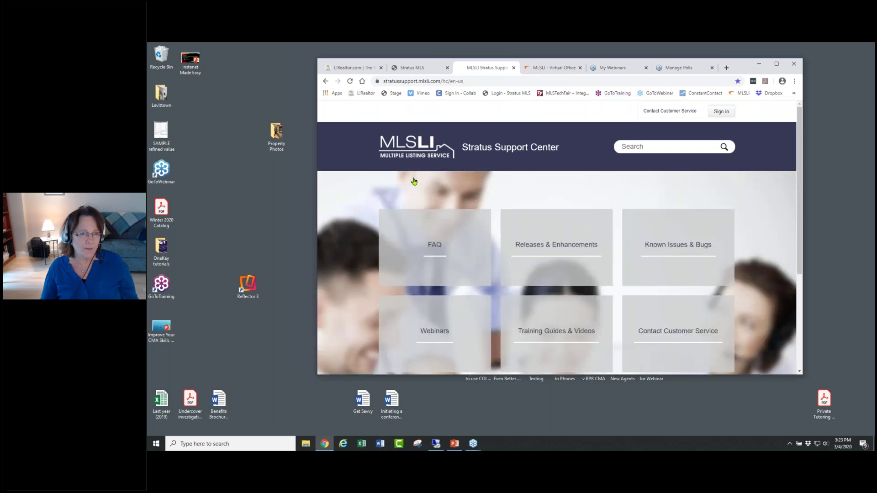
pyautogui.scroll(-1, 420, 310)
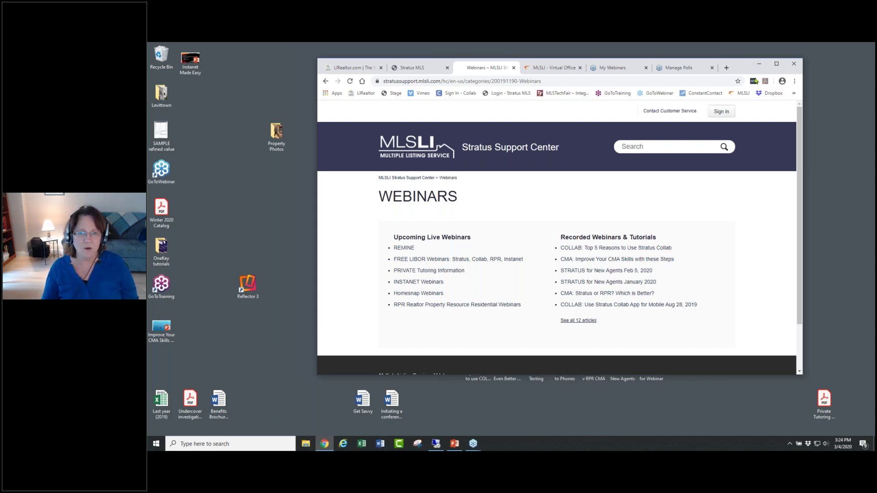
pyautogui.click(432, 70)
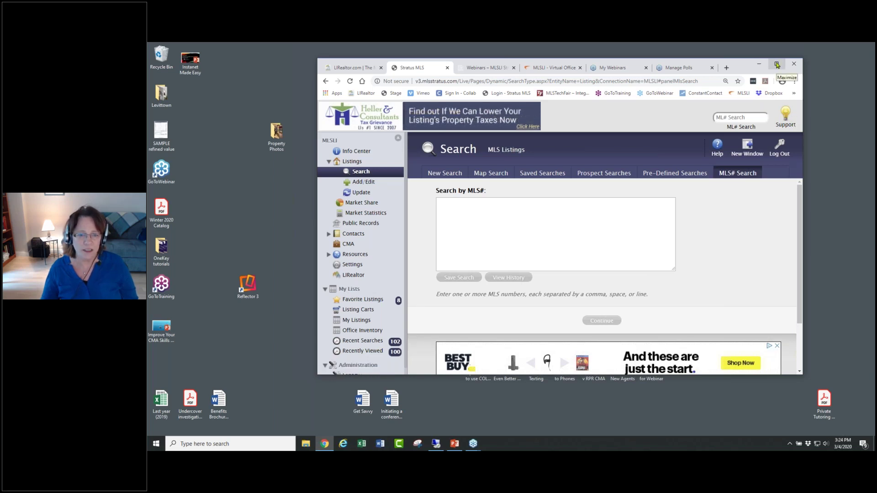
pyautogui.click(776, 64)
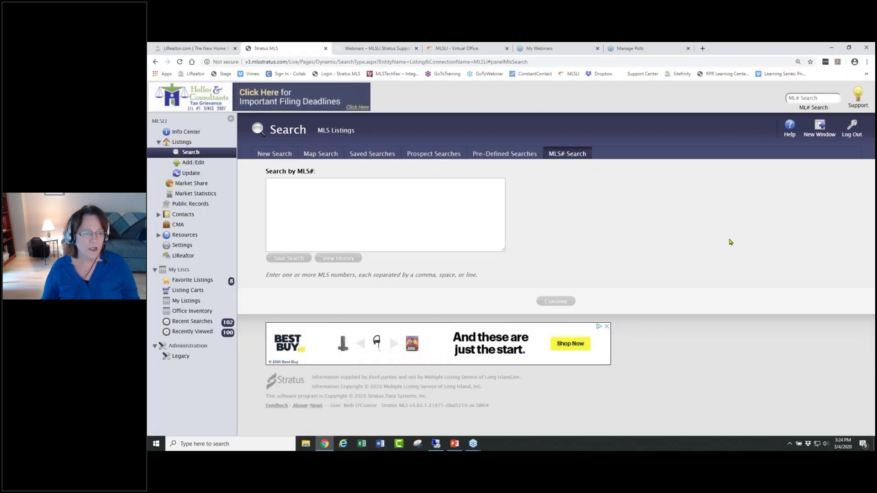
# - Begin a new Condo/Co-op/HOA search covering Available and Unavailable listings and continue to Criteria
pyautogui.click(273, 154)
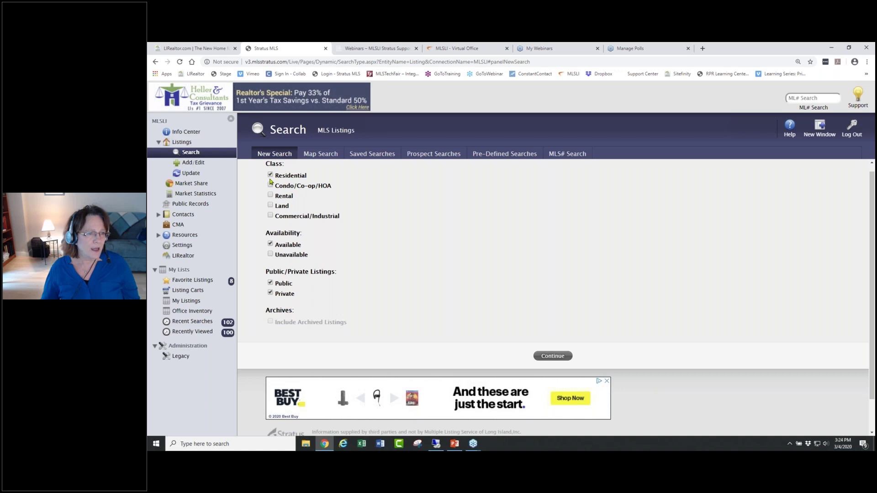
pyautogui.click(270, 186)
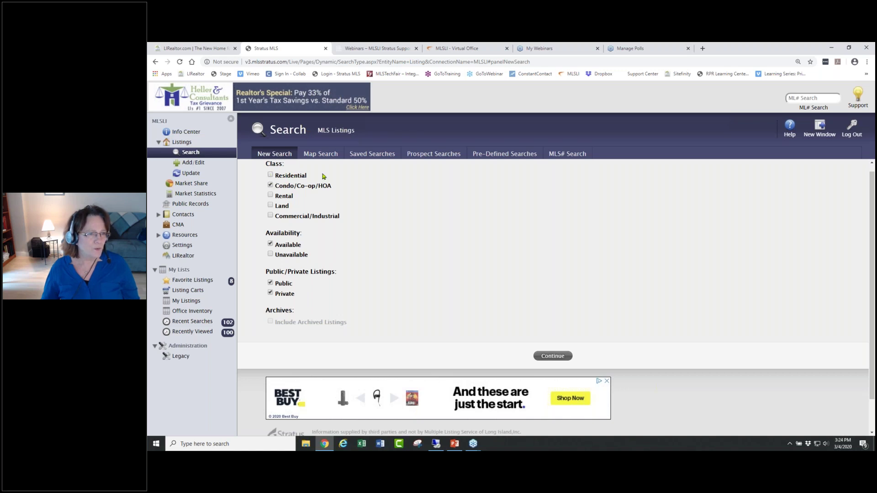
pyautogui.click(270, 255)
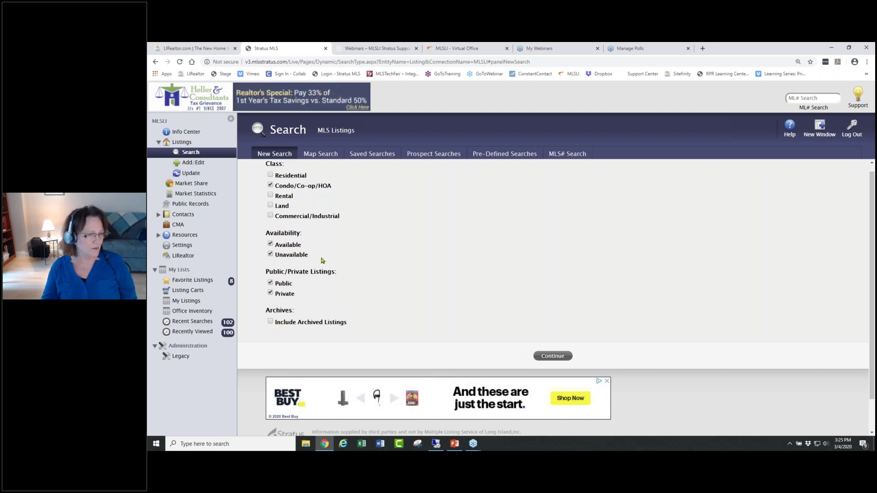
pyautogui.click(550, 356)
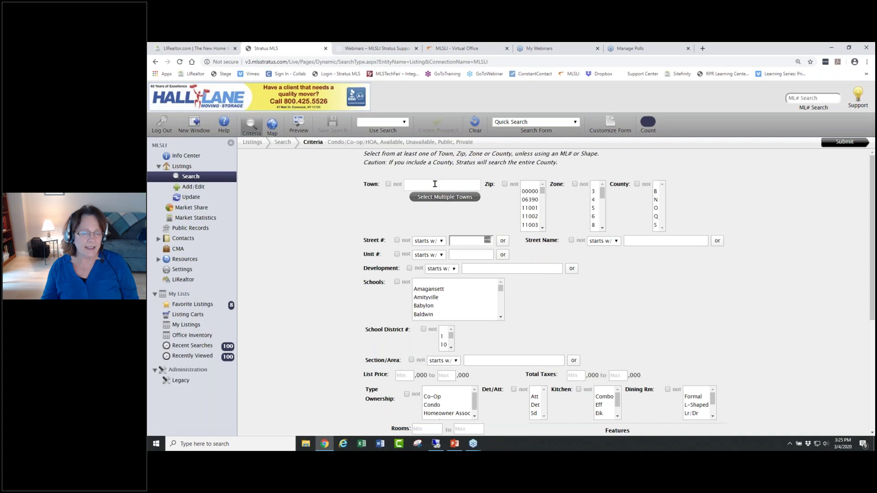
# - Fill the Town field from the saved Huntington Area list: Huntington, Huntington Bay, Huntington Manor, Huntington Sta
pyautogui.click(435, 183)
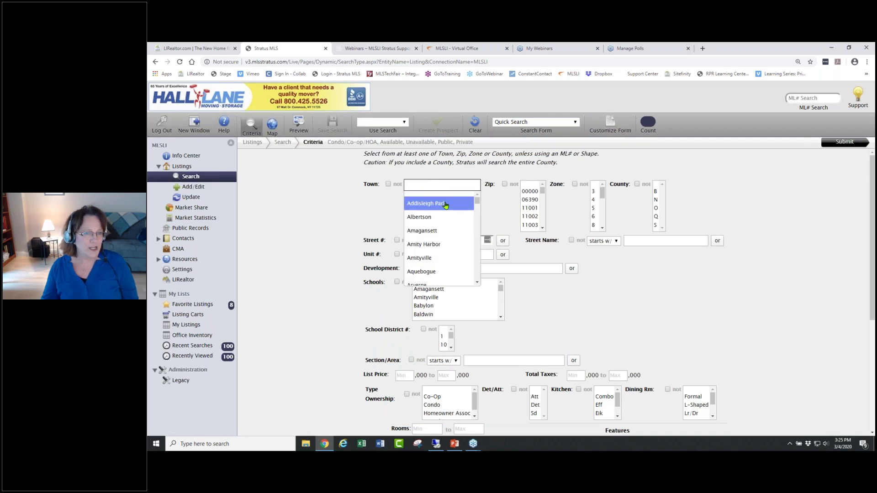
pyautogui.click(366, 211)
pyautogui.click(444, 197)
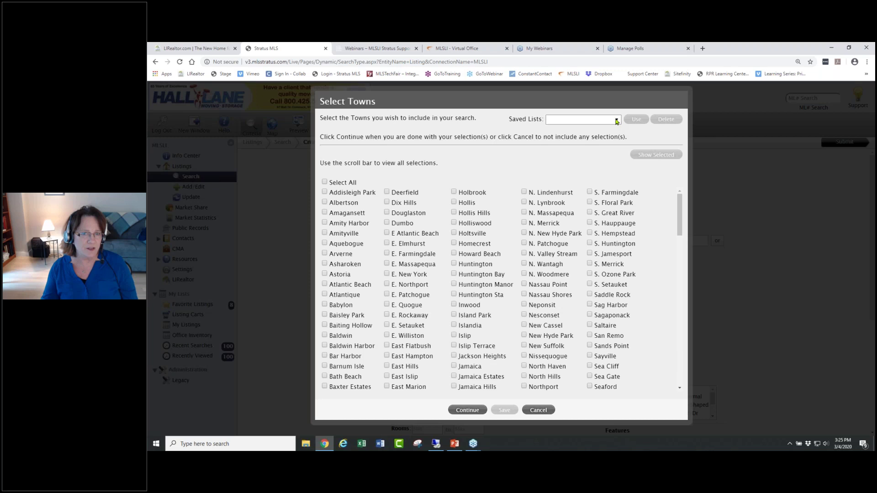
pyautogui.click(617, 120)
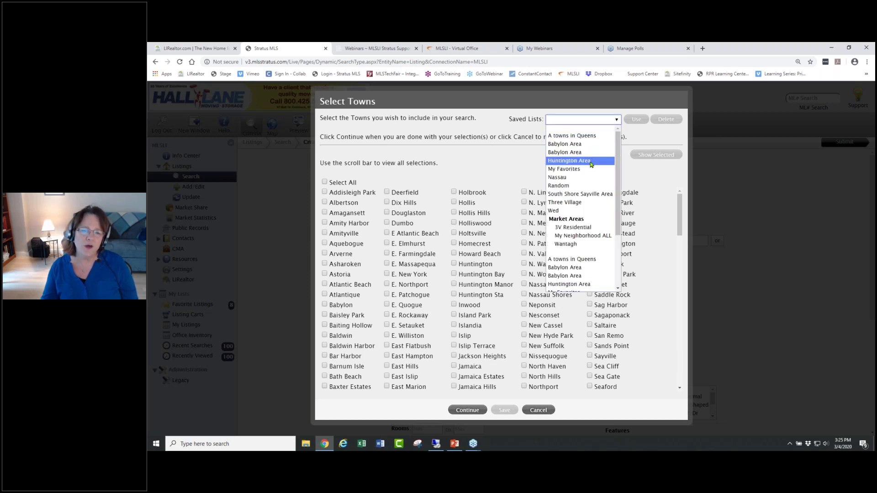
pyautogui.click(591, 160)
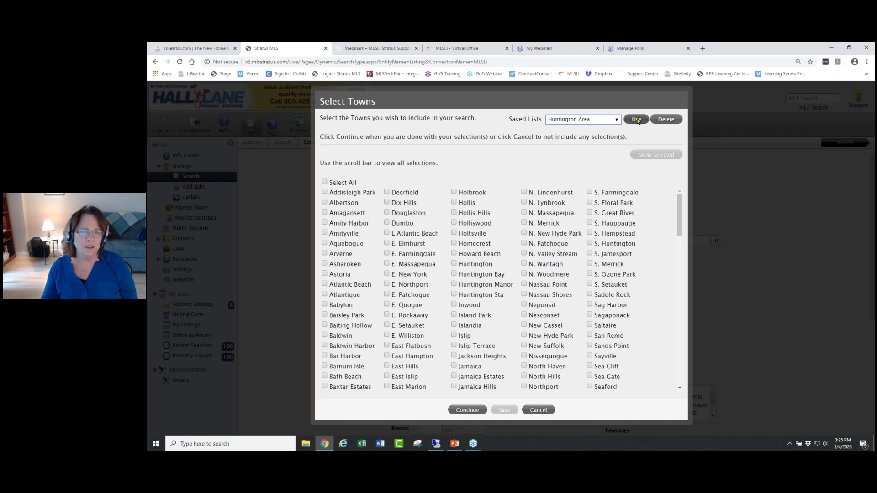
pyautogui.click(637, 119)
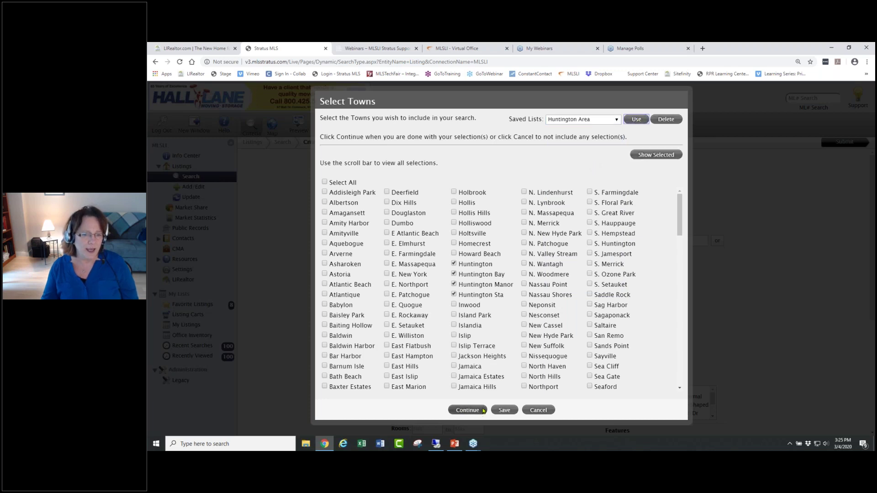
pyautogui.click(476, 410)
pyautogui.moveTo(477, 201); pyautogui.dragTo(475, 189)
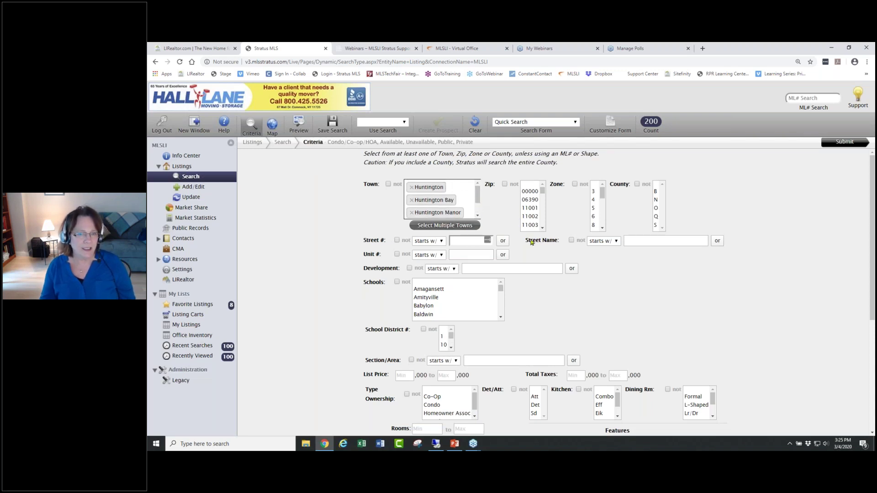
pyautogui.scroll(-3, 715, 281)
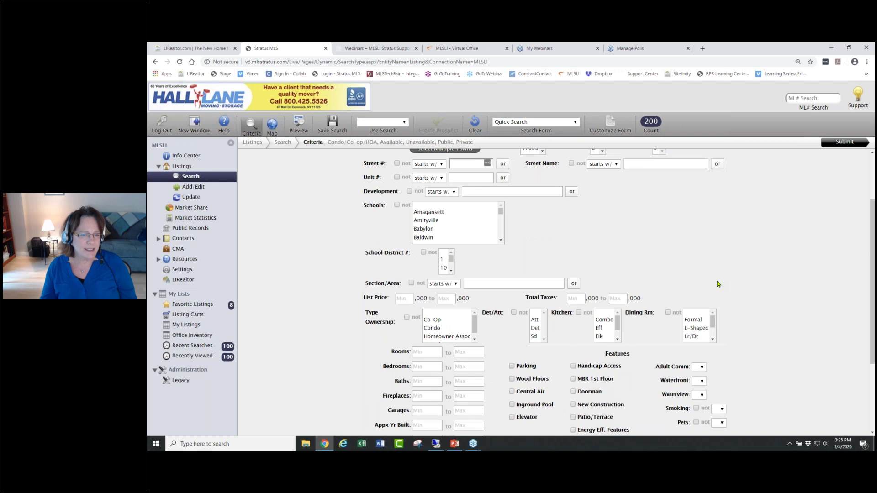
pyautogui.scroll(-1, 777, 289)
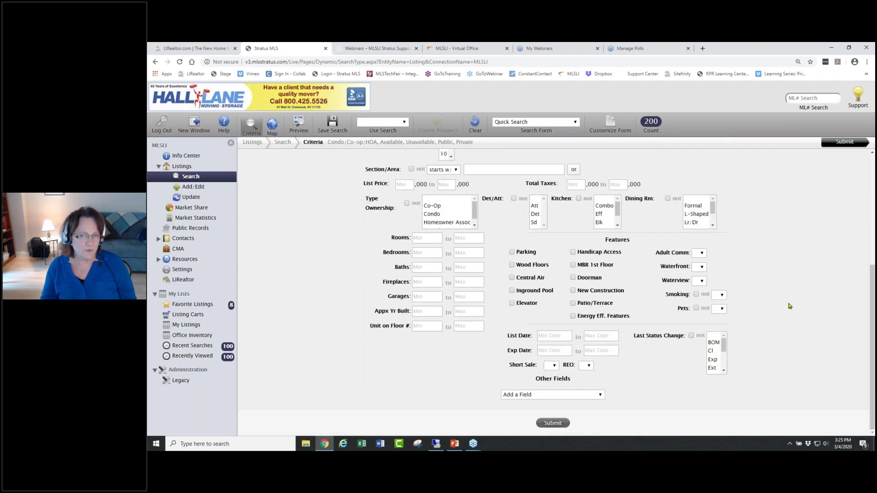
pyautogui.scroll(4, 787, 308)
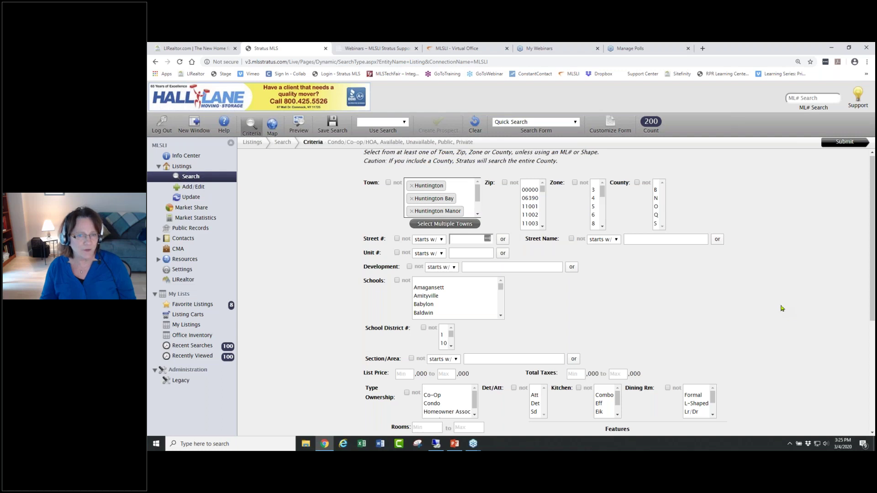
pyautogui.scroll(-4, 778, 313)
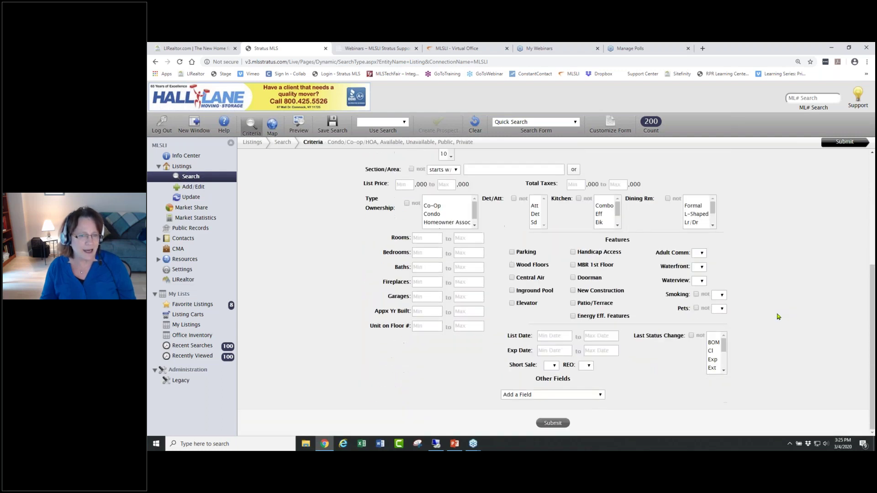
pyautogui.scroll(4, 775, 308)
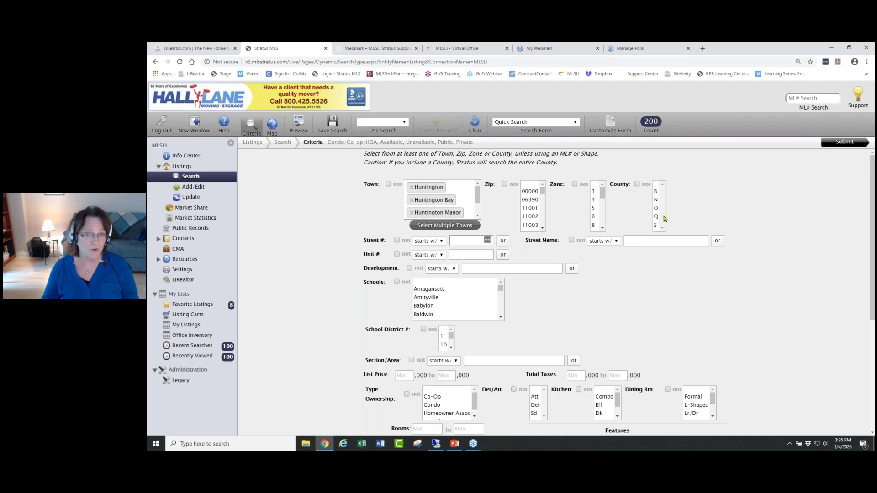
pyautogui.click(656, 226)
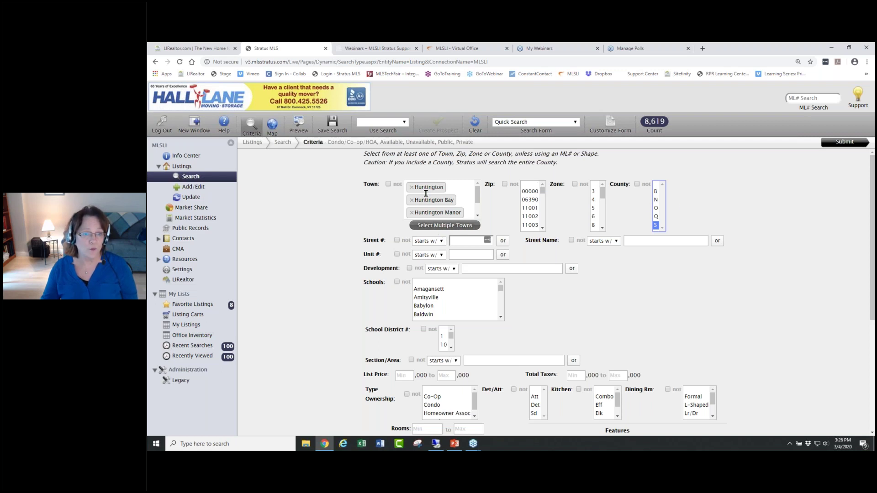
pyautogui.click(656, 184)
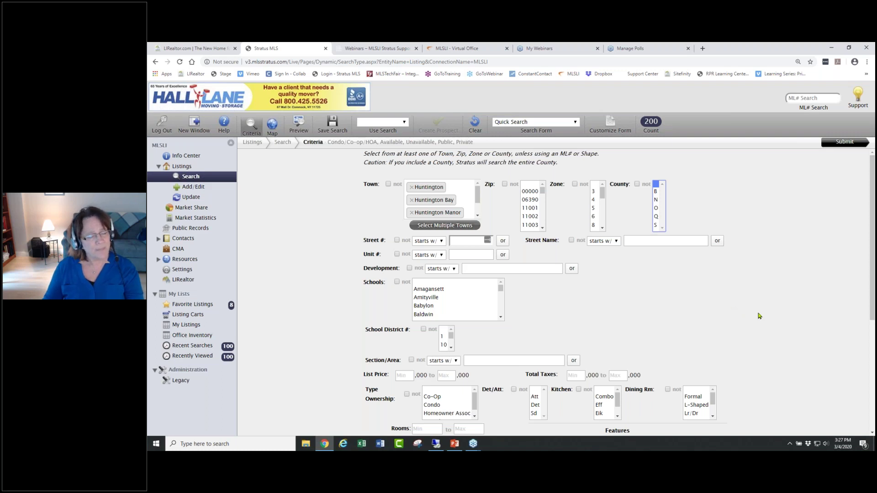
pyautogui.scroll(-3, 759, 316)
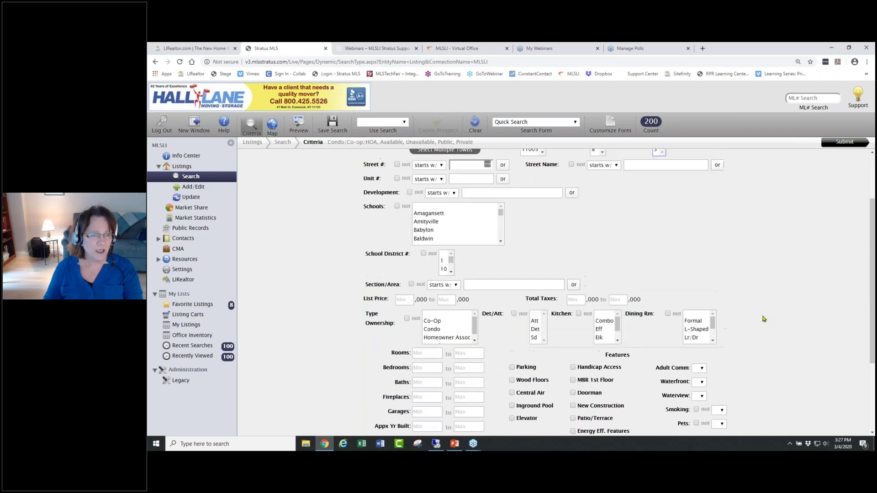
pyautogui.scroll(3, 764, 319)
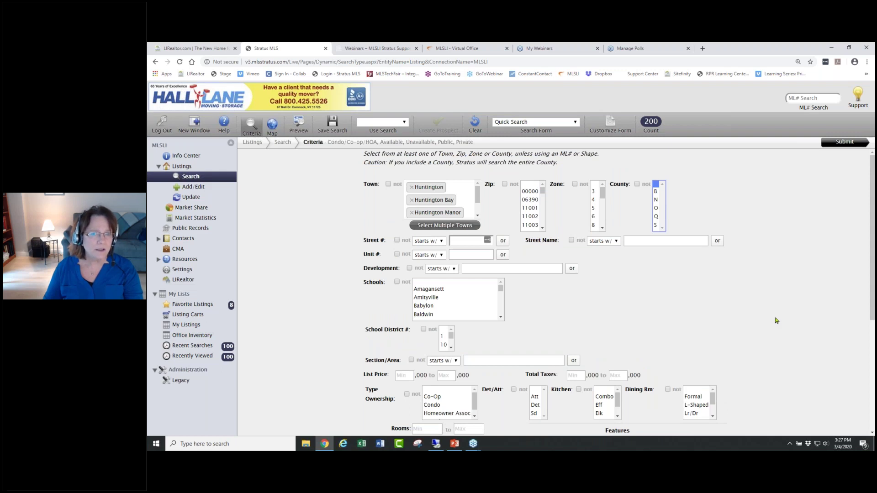
pyautogui.moveTo(327, 142); pyautogui.dragTo(473, 142)
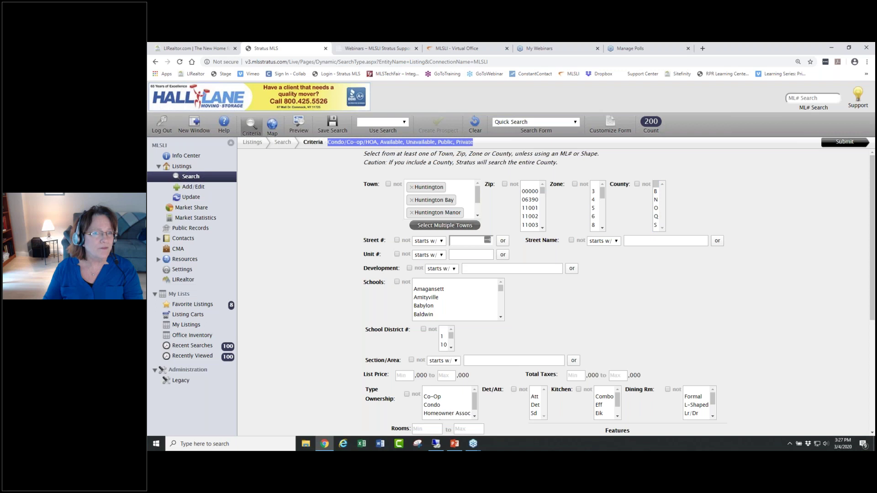
# - Select Condo as the Type Ownership
pyautogui.click(724, 265)
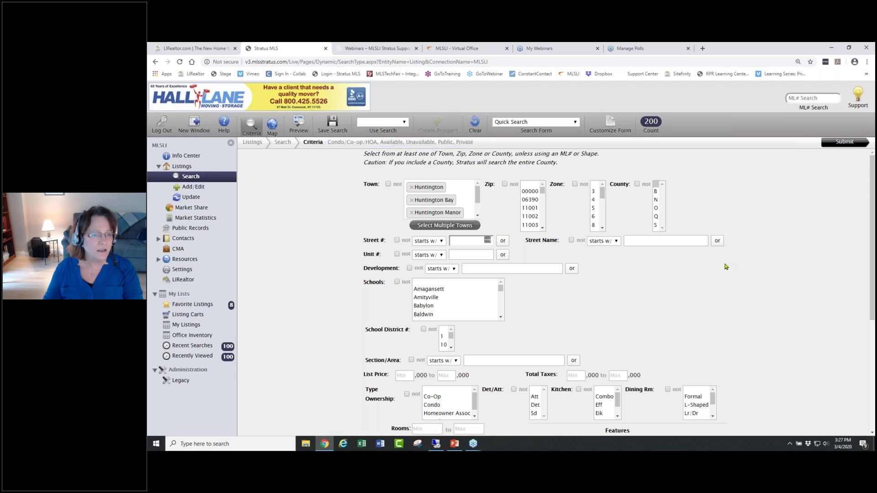
pyautogui.scroll(-3, 744, 278)
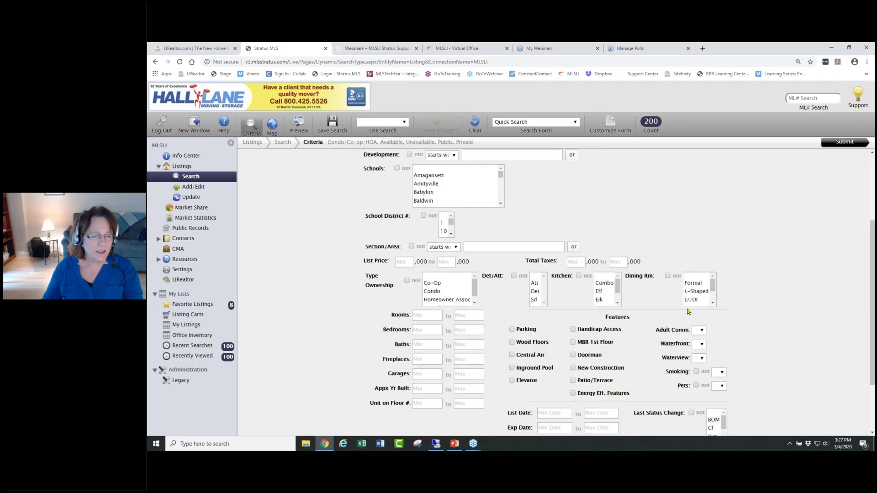
pyautogui.click(438, 293)
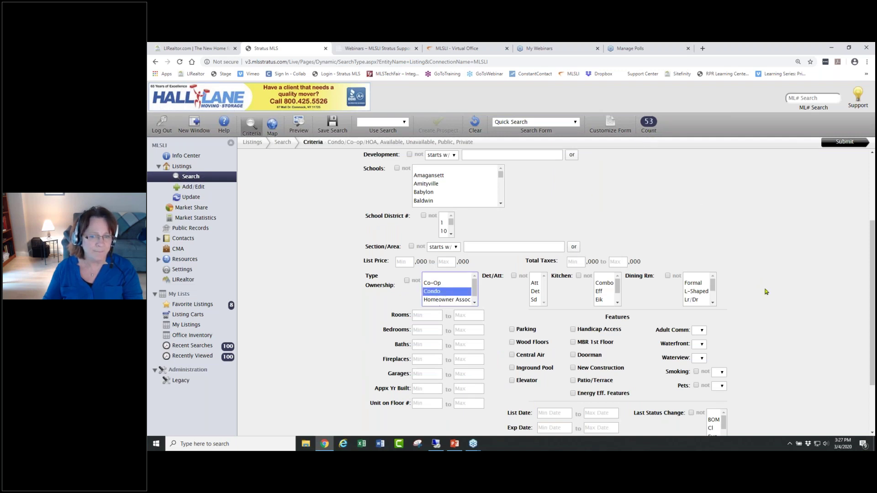
pyautogui.scroll(-2, 768, 292)
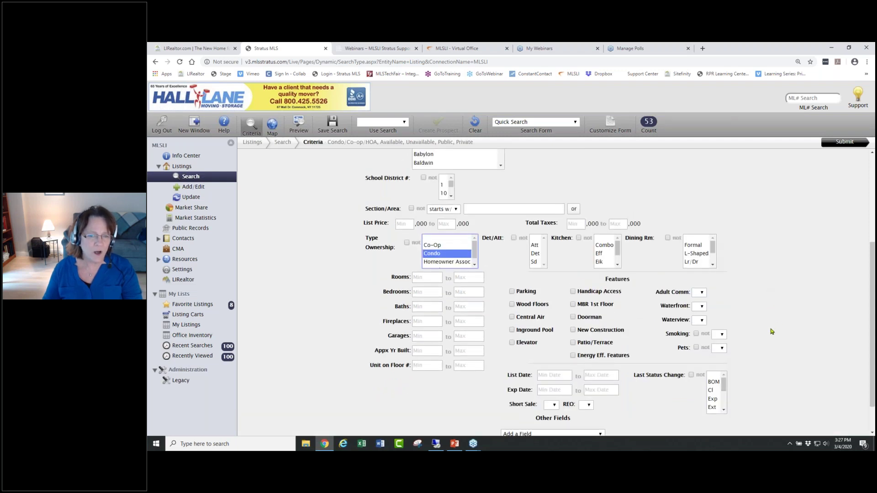
# - Require the MBR 1st Floor feature
pyautogui.moveTo(618, 304); pyautogui.dragTo(578, 308)
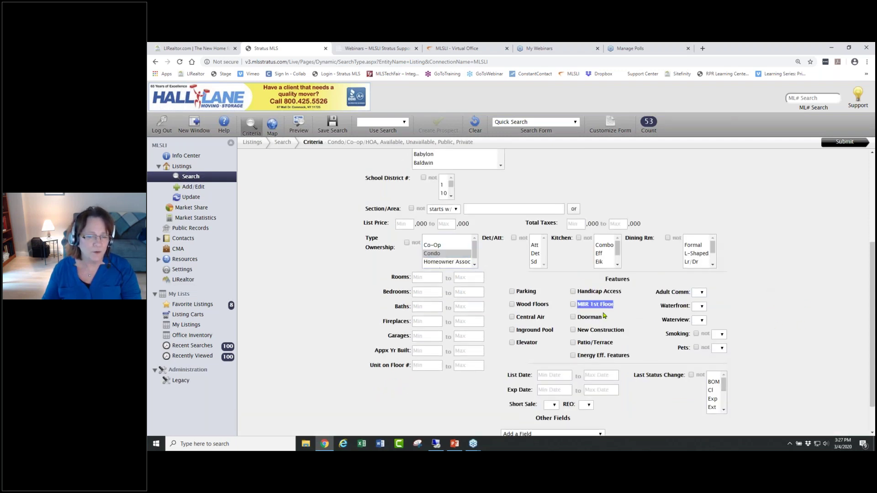
pyautogui.click(573, 304)
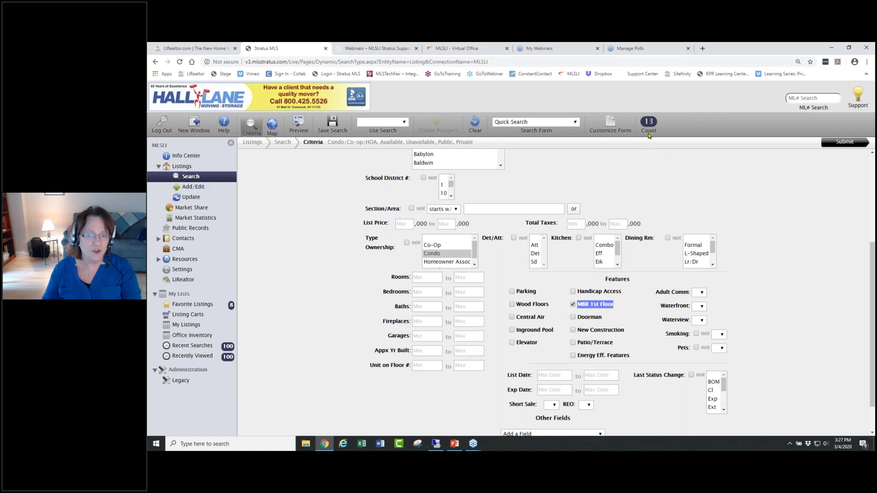
pyautogui.click(733, 306)
pyautogui.scroll(3, 733, 305)
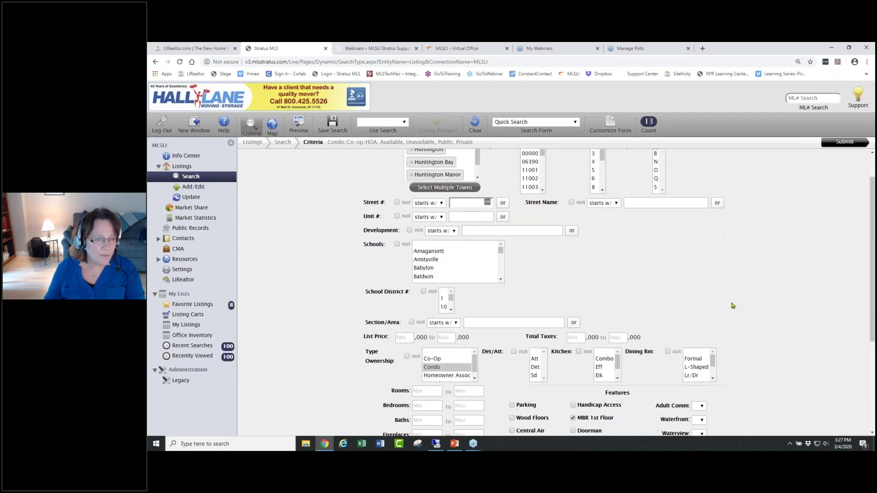
pyautogui.scroll(-2, 733, 306)
pyautogui.scroll(-1, 733, 306)
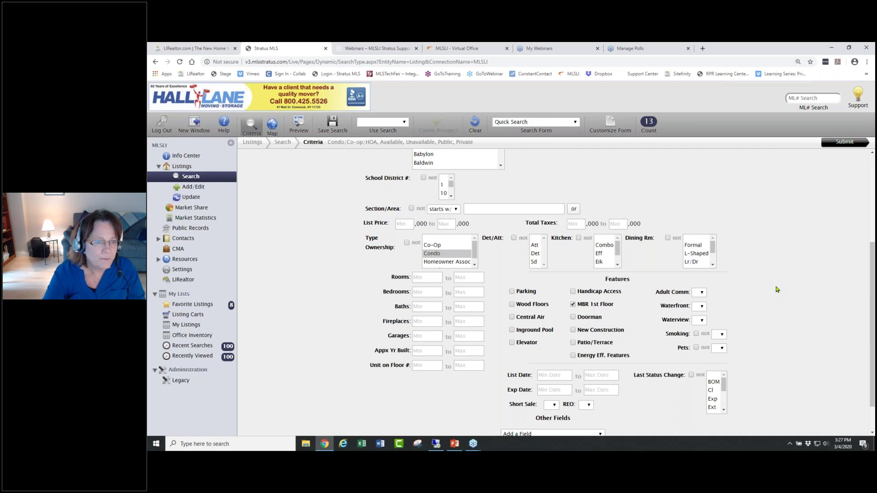
# - Zoom the page in and clear the exclusion on Type Ownership
pyautogui.hotkey('ctrl', '+')
pyautogui.hotkey('ctrl', '+')
pyautogui.hotkey('ctrl', '+')
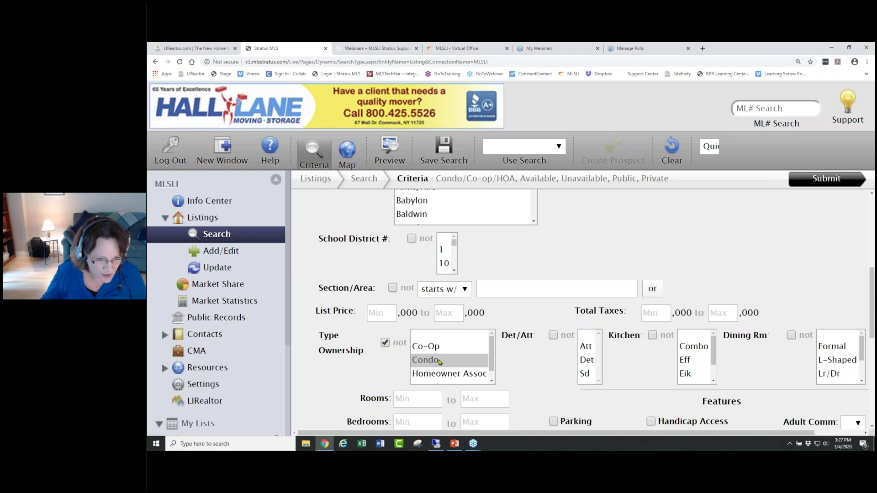
pyautogui.click(385, 344)
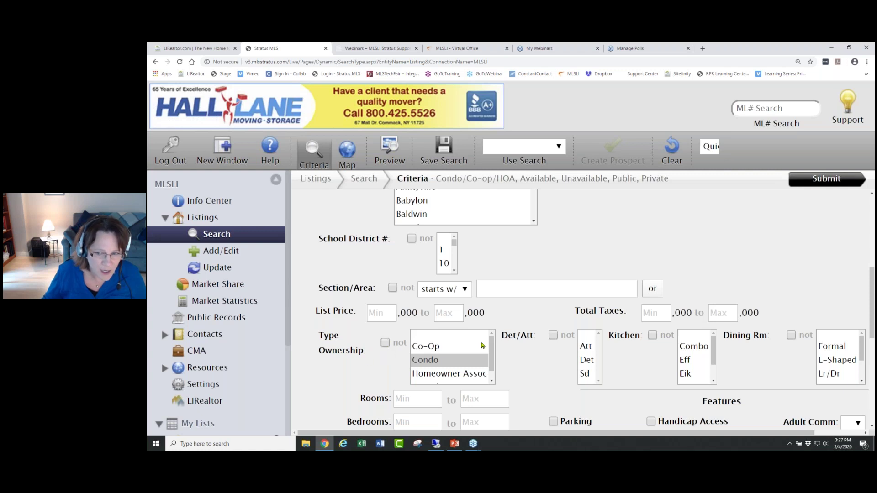
pyautogui.scroll(-1, 766, 362)
pyautogui.scroll(-2, 765, 362)
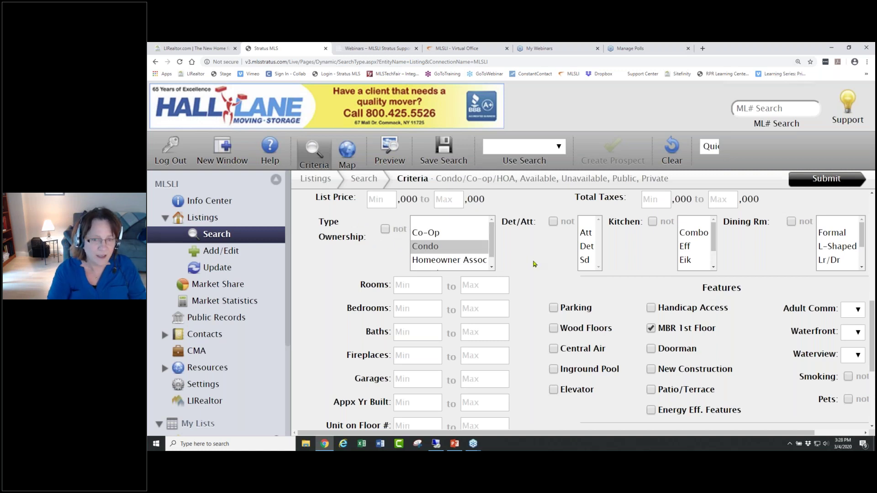
# - Zoom the criteria page in and out, then reset it to normal size with Ctrl+0
pyautogui.hotkey('ctrl', '-')
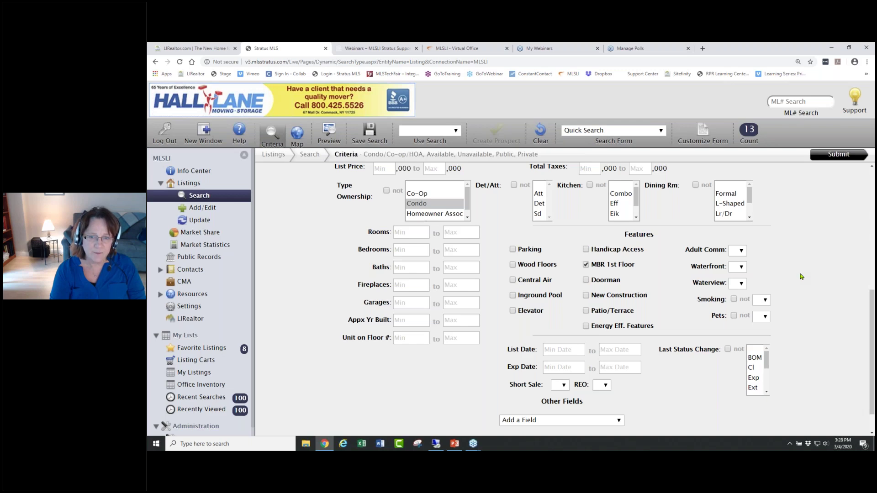
pyautogui.hotkey('ctrl', '+')
pyautogui.hotkey('ctrl', '+')
pyautogui.hotkey('ctrl', '+')
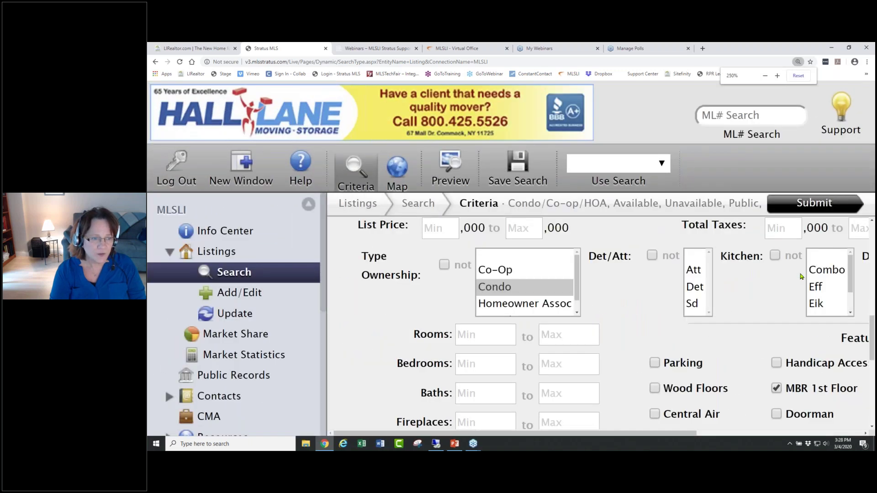
pyautogui.hotkey('ctrl', '-')
pyautogui.hotkey('ctrl', '-')
pyautogui.hotkey('ctrl', '-')
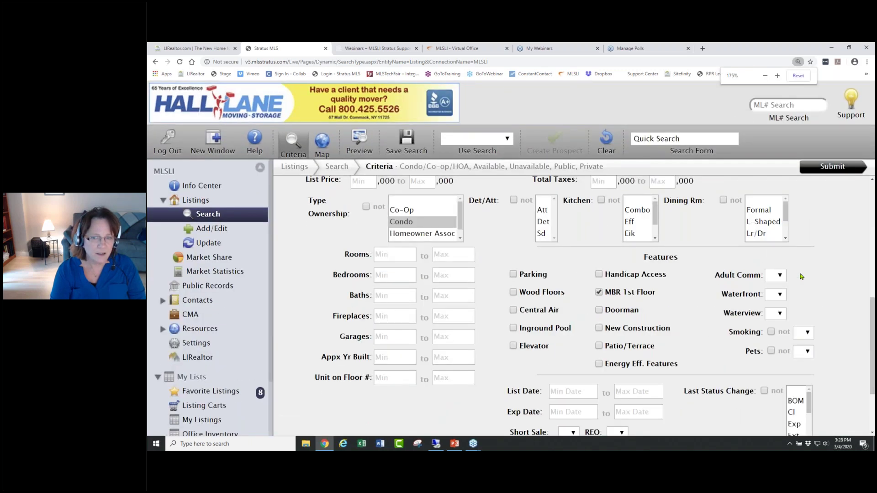
pyautogui.hotkey('ctrl', '-')
pyautogui.hotkey('ctrl', '-')
pyautogui.hotkey('ctrl', '-')
pyautogui.hotkey('ctrl', '-')
pyautogui.hotkey('ctrl', '-')
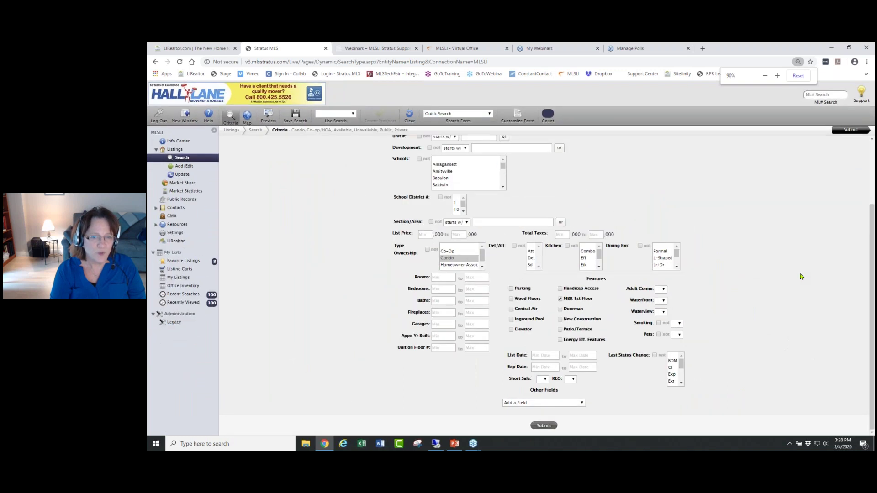
pyautogui.hotkey('ctrl', '-')
pyautogui.hotkey('ctrl', '-')
pyautogui.hotkey('ctrl', '-')
pyautogui.hotkey('ctrl', '-')
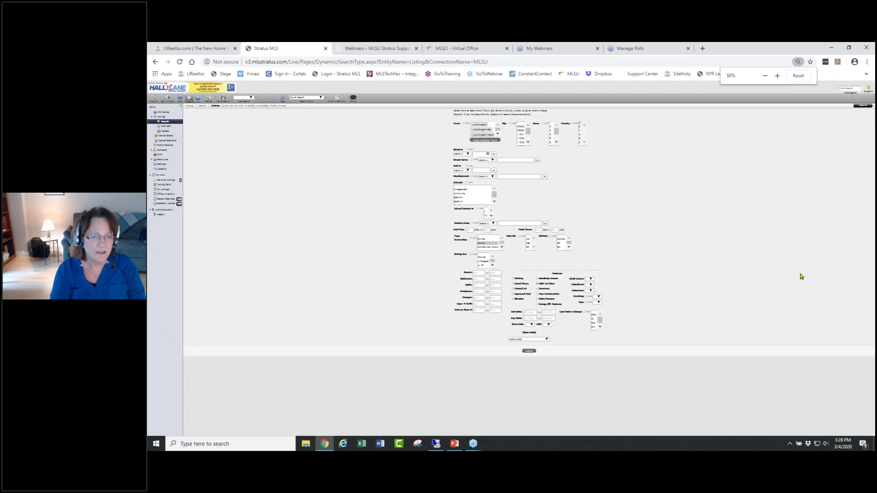
pyautogui.hotkey('ctrl', '-')
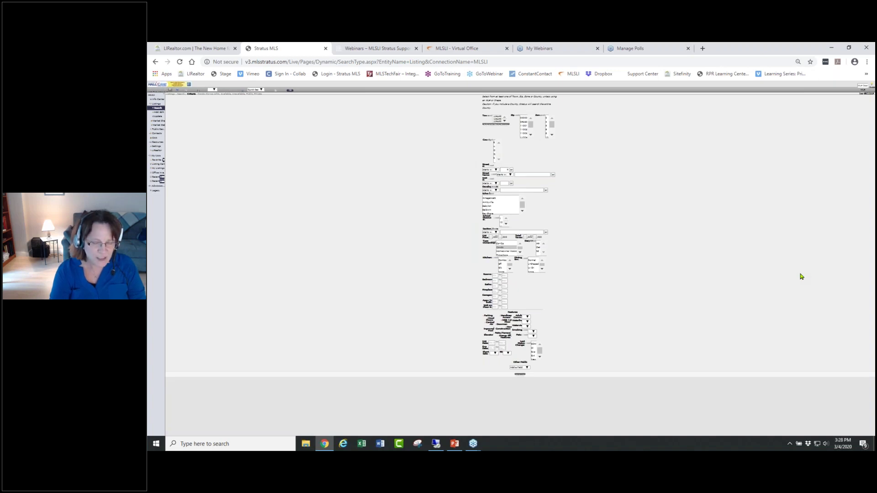
pyautogui.hotkey('ctrl', '0')
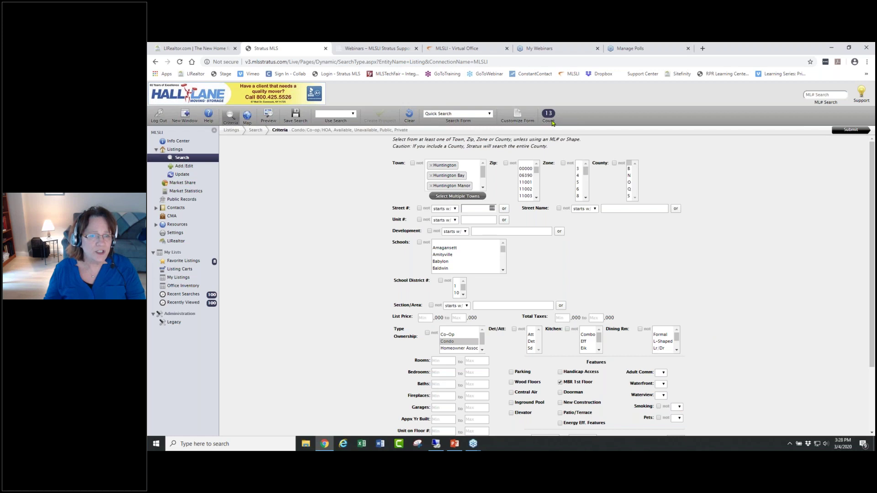
pyautogui.scroll(-3, 755, 302)
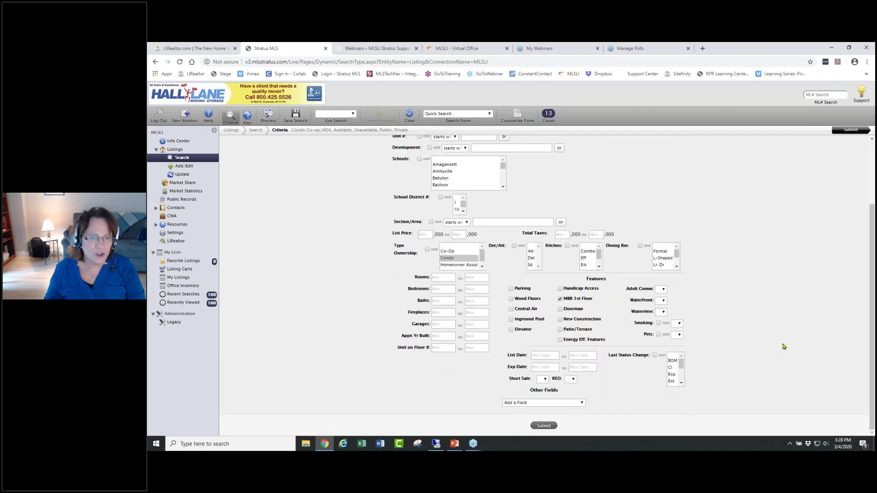
# - Add a Fuel criterion set to Gas
pyautogui.click(582, 405)
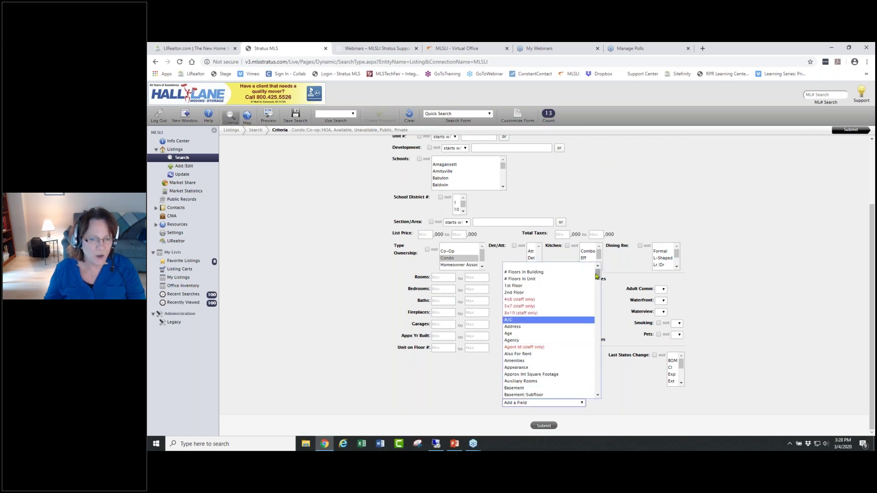
pyautogui.moveTo(598, 277); pyautogui.dragTo(598, 282)
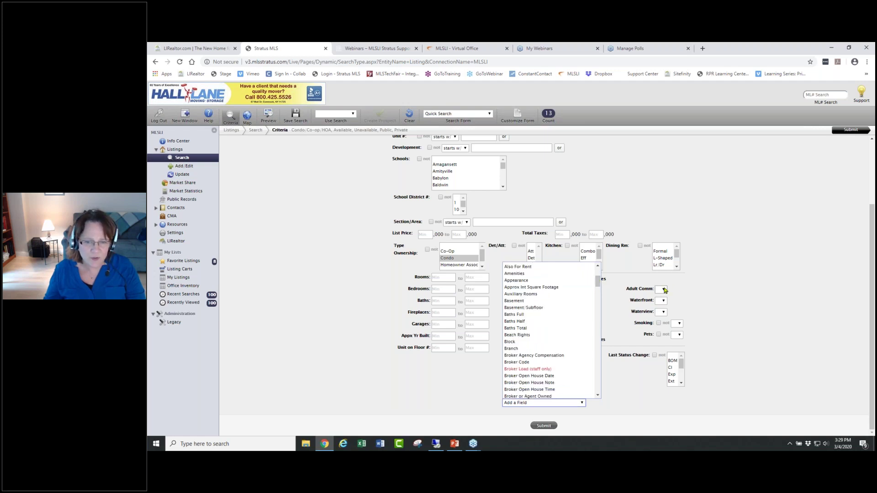
pyautogui.moveTo(597, 281); pyautogui.dragTo(597, 301)
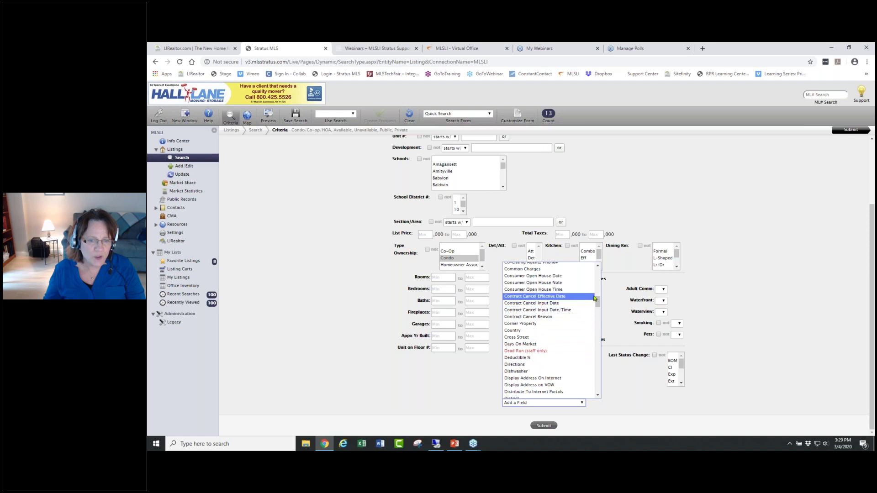
pyautogui.moveTo(597, 303); pyautogui.dragTo(599, 326)
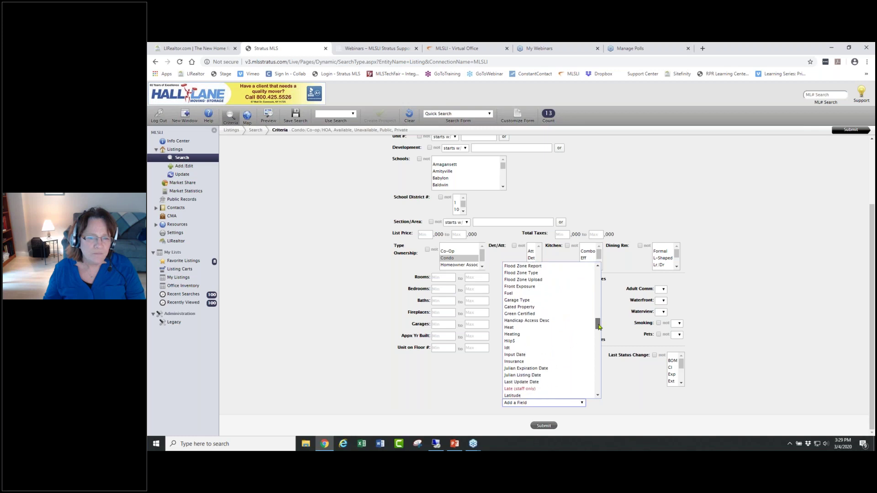
pyautogui.click(514, 294)
pyautogui.scroll(-1, 720, 348)
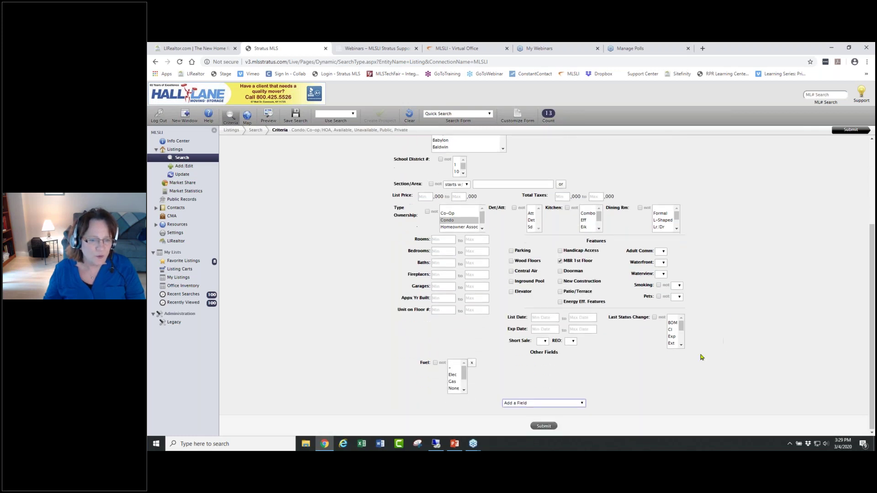
pyautogui.click(452, 381)
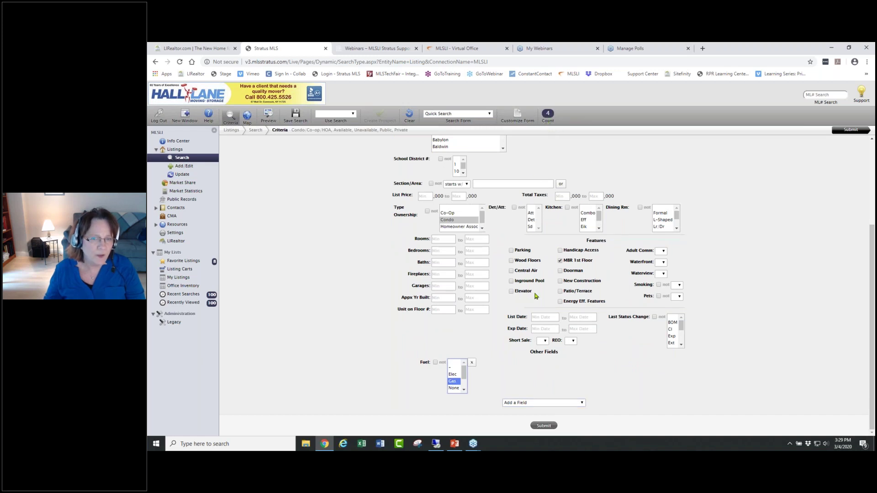
# - Remove the Fuel criterion again, leaving the search at 13 matching listings
pyautogui.click(473, 364)
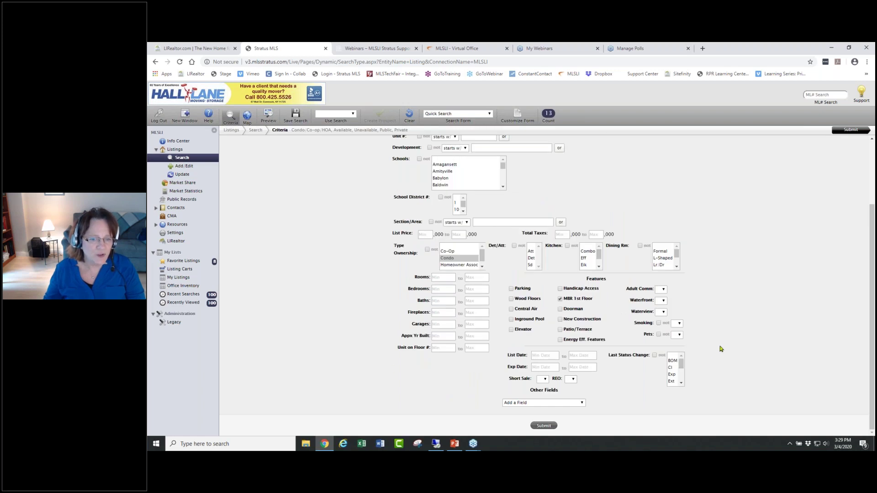
pyautogui.click(572, 404)
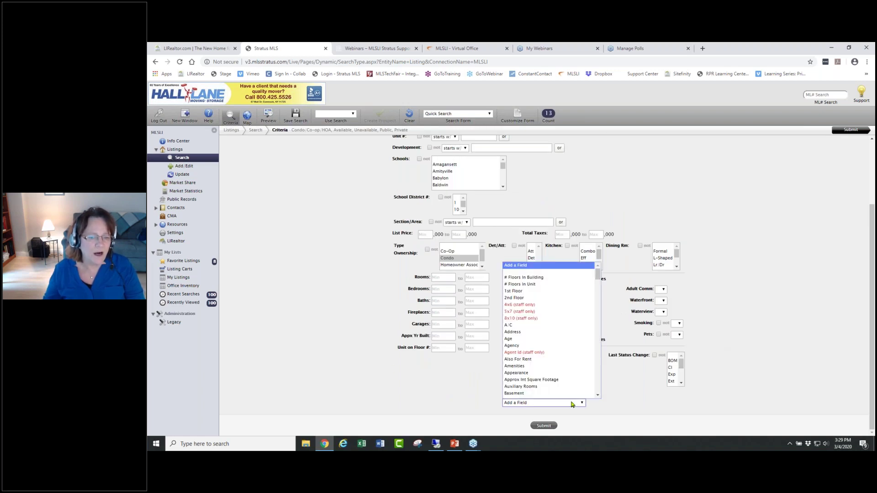
pyautogui.click(631, 380)
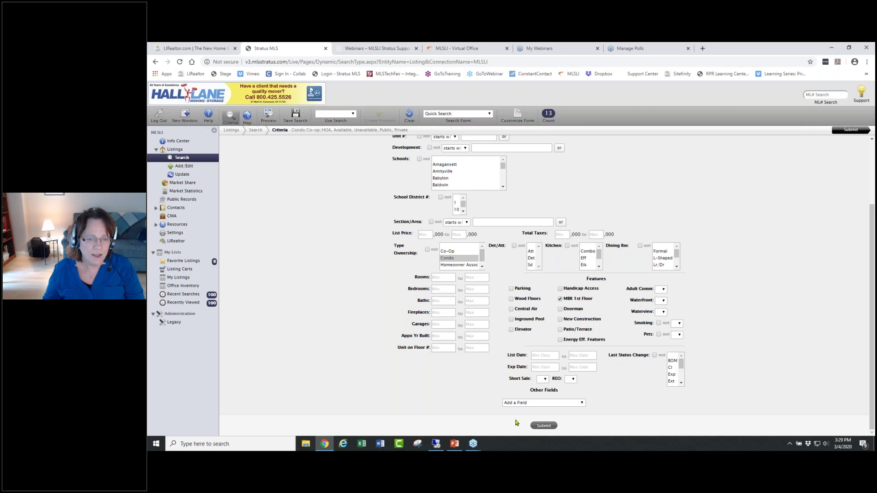
# - Submit the search and show the 13 Huntington condo results on a map above the table
pyautogui.click(544, 425)
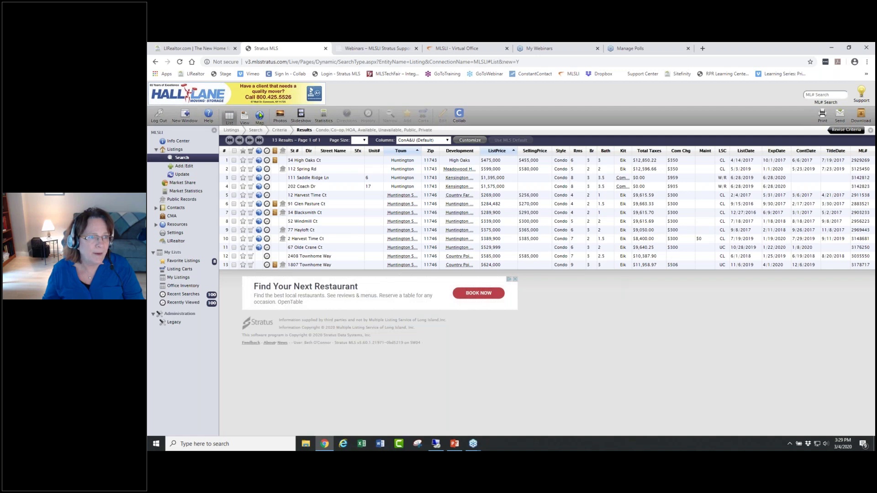
pyautogui.click(259, 116)
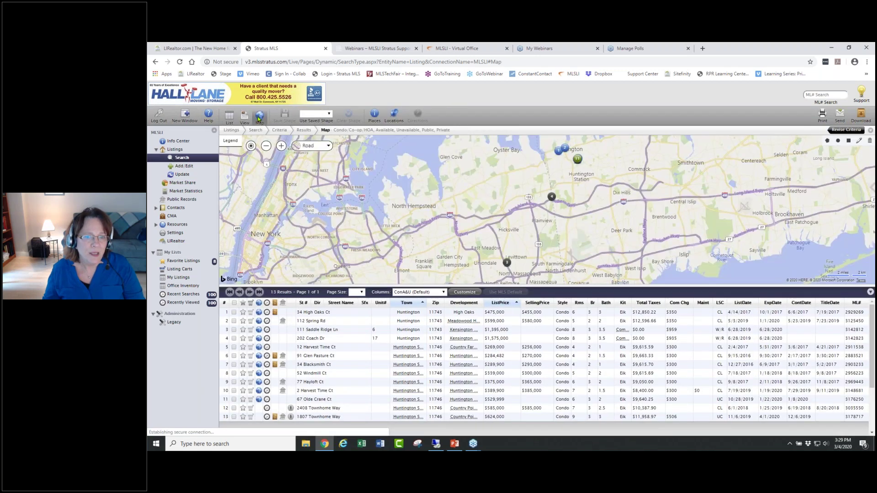
# - Pan and zoom the map toward Huntington, previewing listings in the clustered marker
pyautogui.click(506, 264)
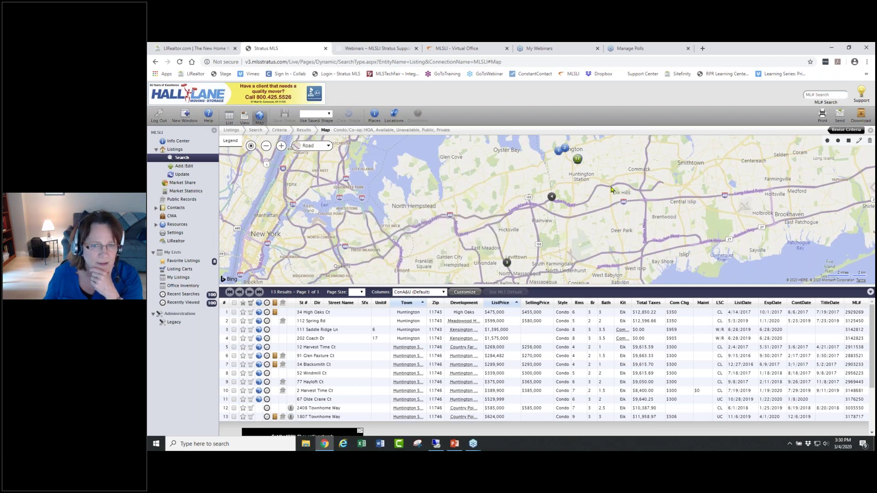
pyautogui.moveTo(612, 189); pyautogui.dragTo(564, 258)
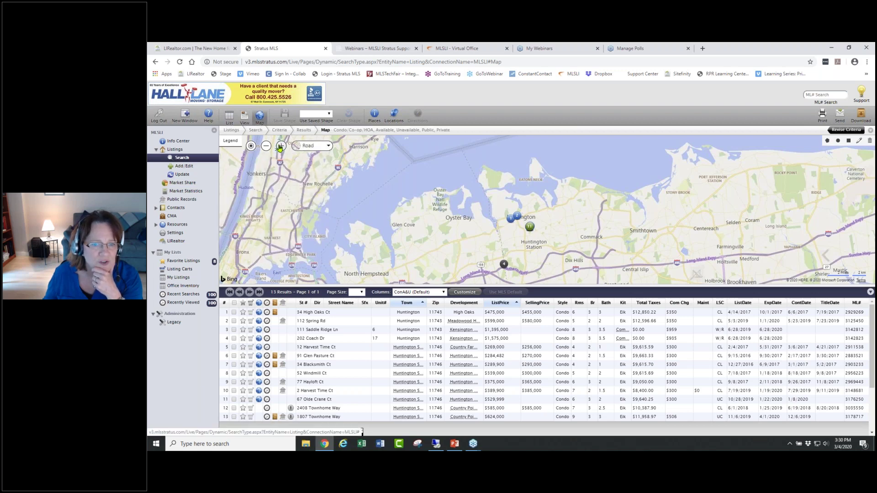
pyautogui.click(280, 146)
pyautogui.scroll(2, 481, 244)
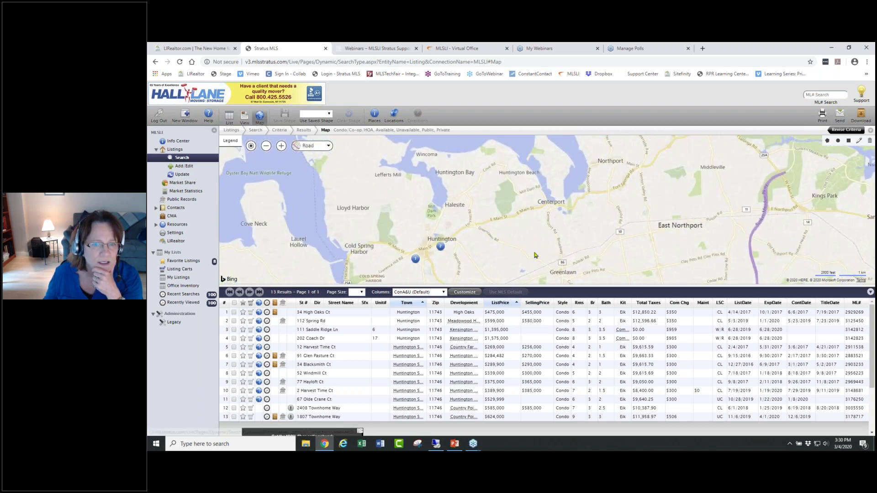
pyautogui.click(526, 213)
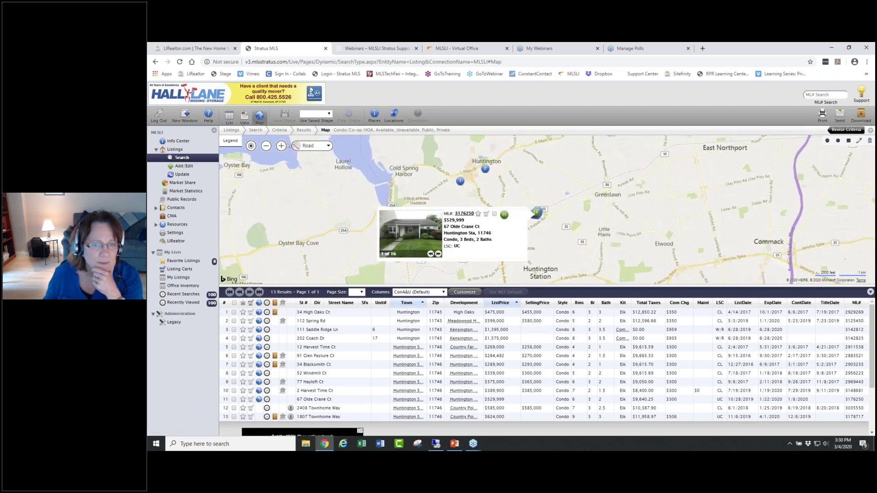
pyautogui.click(539, 222)
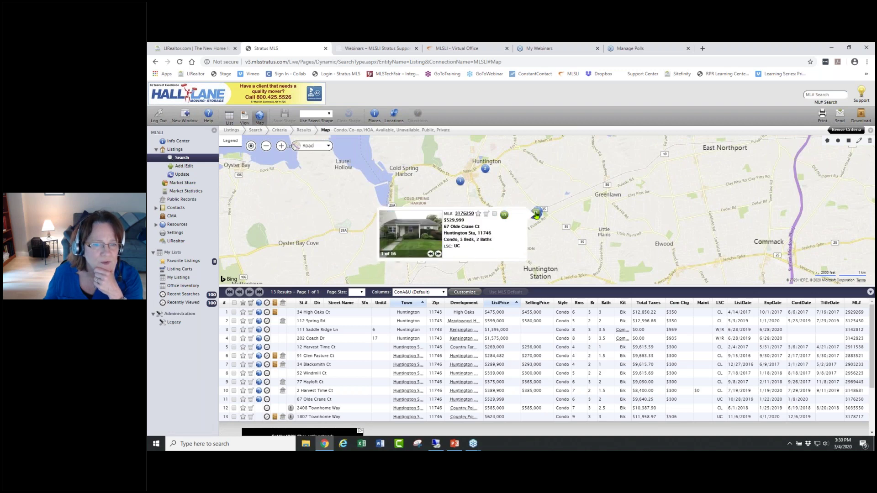
# - Zoom in close on the pins near Fair Meadow Park and check the map legend
pyautogui.click(281, 146)
pyautogui.click(280, 146)
pyautogui.click(280, 146)
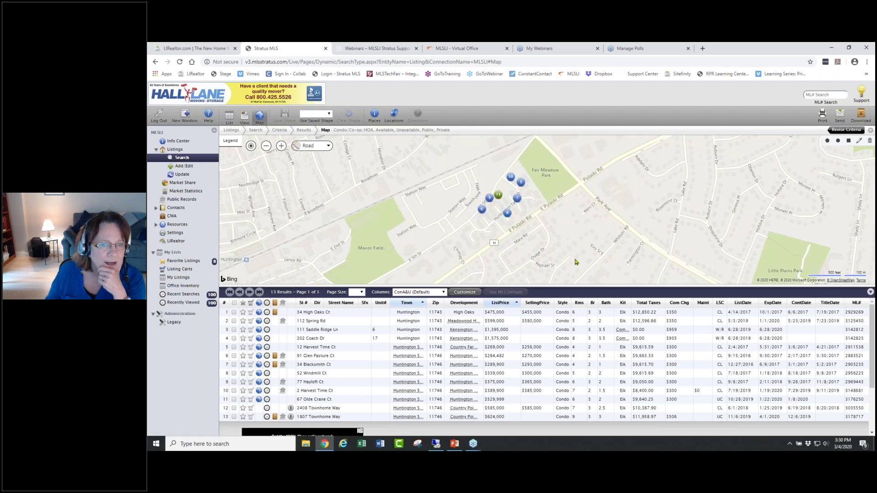
pyautogui.moveTo(531, 245)
pyautogui.mouseDown()
pyautogui.moveTo(322, 246)
pyautogui.moveTo(596, 249)
pyautogui.moveTo(460, 253)
pyautogui.moveTo(523, 267)
pyautogui.moveTo(530, 260)
pyautogui.mouseUp()
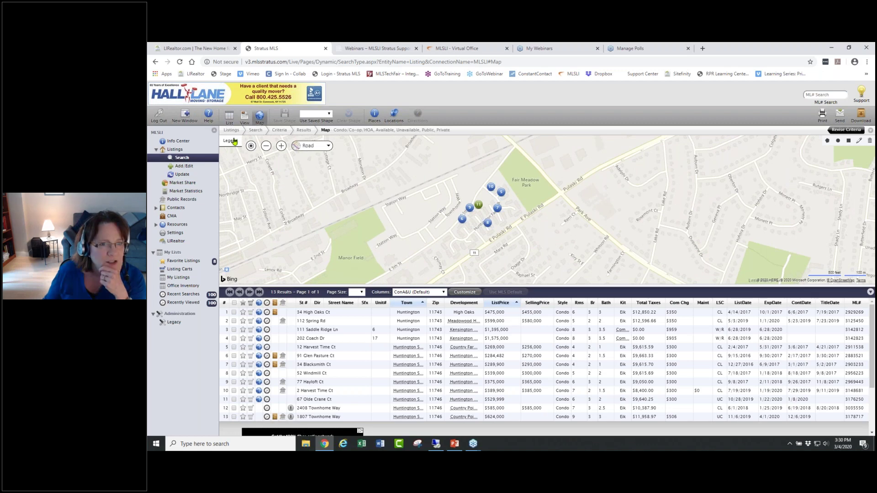
pyautogui.click(234, 141)
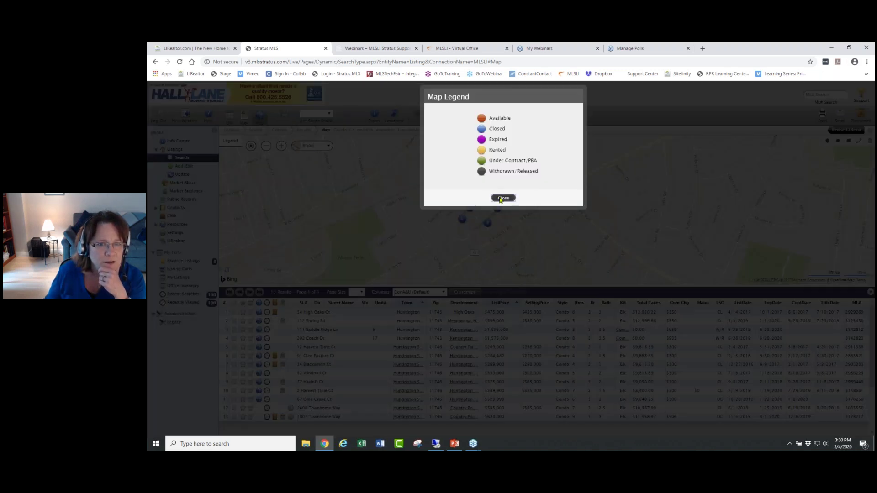
pyautogui.click(501, 199)
pyautogui.moveTo(478, 207)
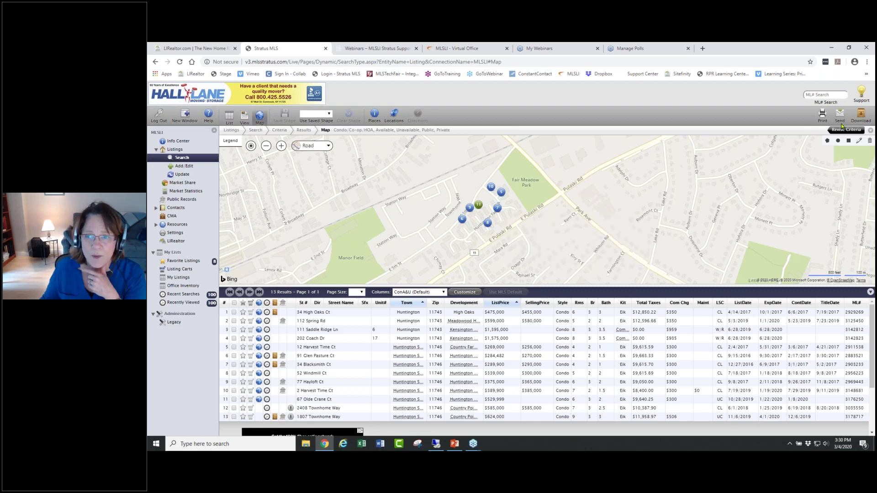
pyautogui.click(875, 142)
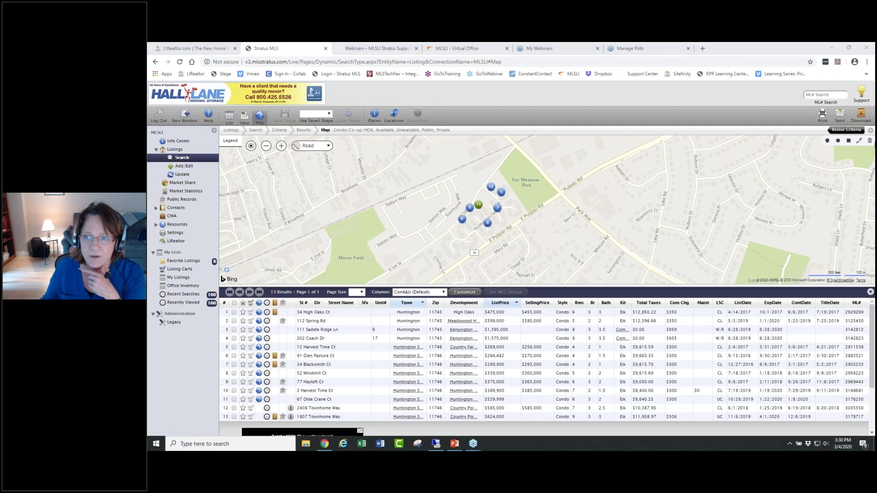
# - Show the Criteria panel beside the results map, scrolling to the town, Condo ownership and MBR 1st Floor settings
pyautogui.click(871, 131)
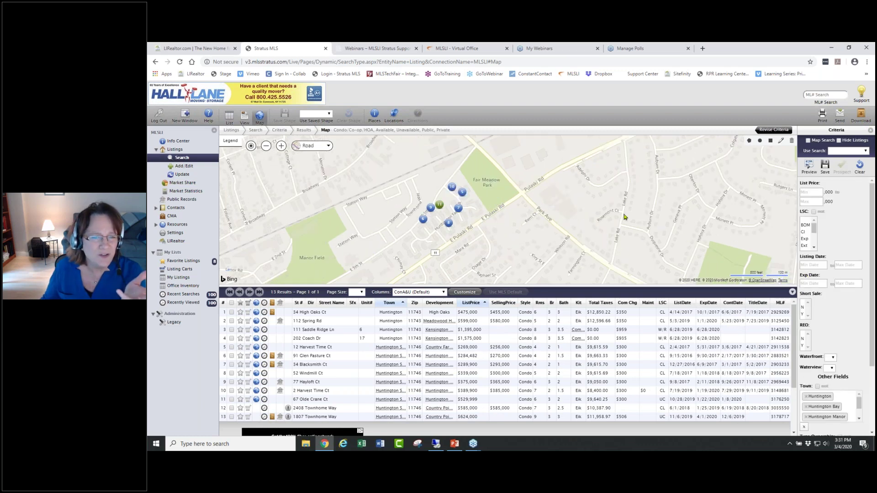
pyautogui.scroll(-2, 873, 225)
pyautogui.moveTo(873, 227); pyautogui.dragTo(872, 312)
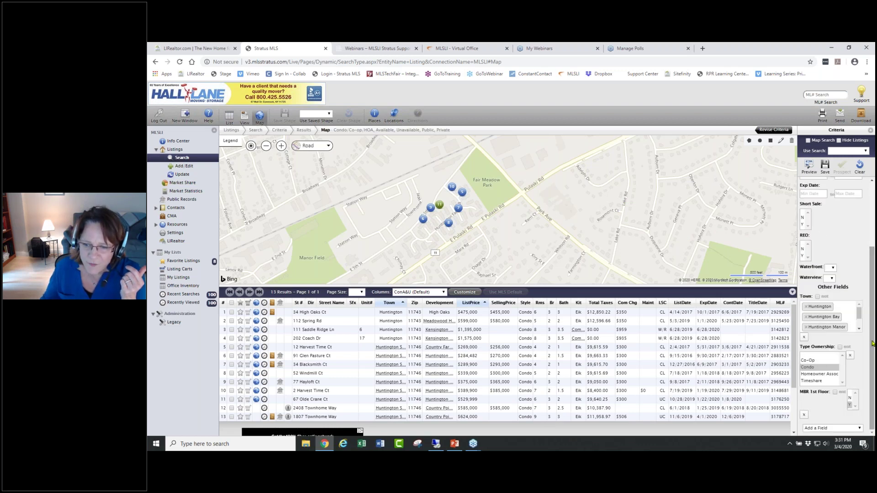
# - Check the Add a Field list and dismiss it without adding any field
pyautogui.click(859, 428)
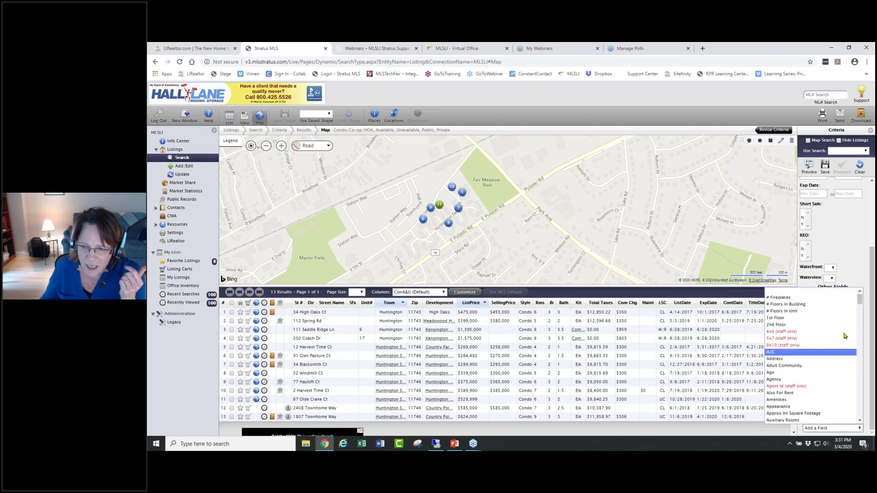
pyautogui.moveTo(859, 298)
pyautogui.mouseDown()
pyautogui.moveTo(860, 372)
pyautogui.moveTo(860, 299)
pyautogui.mouseUp()
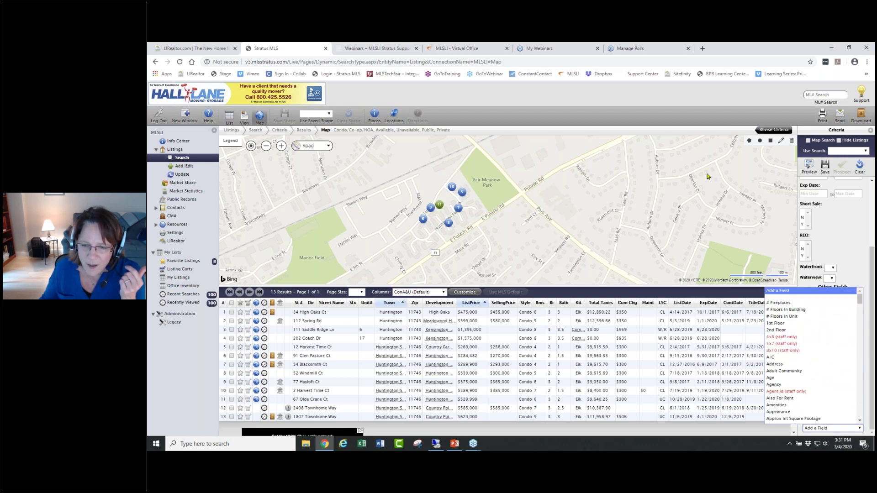
pyautogui.click(707, 176)
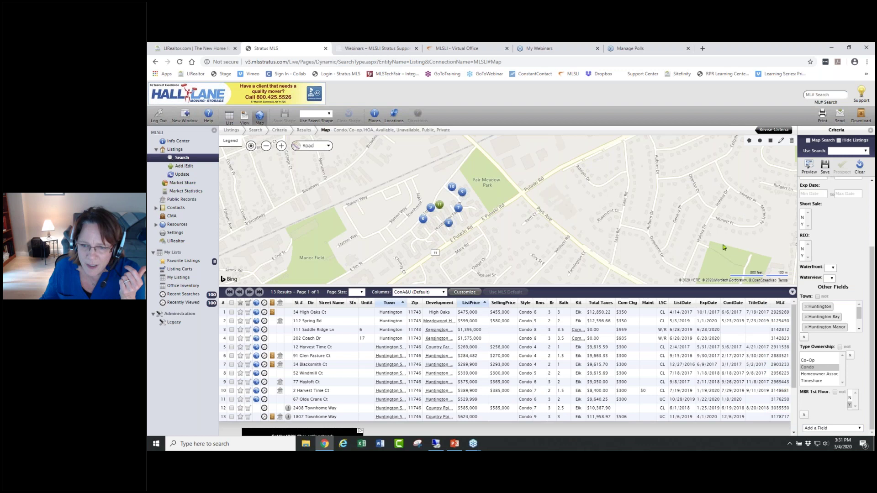
pyautogui.click(759, 304)
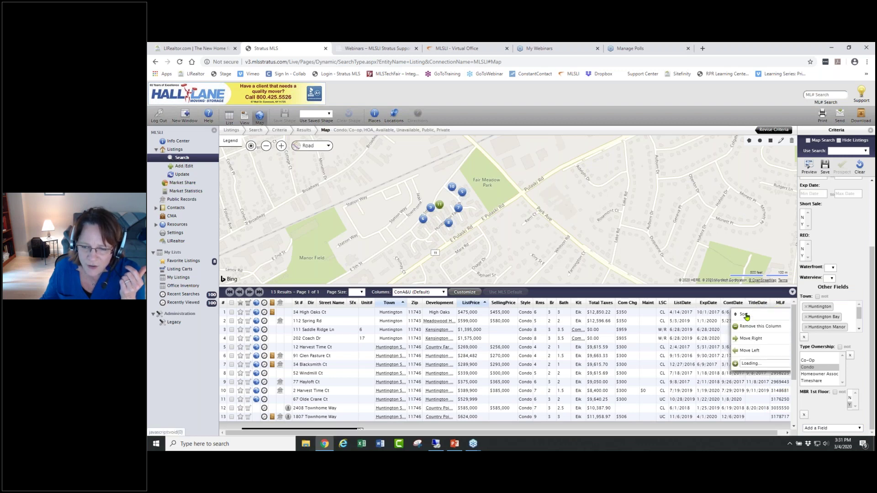
# - Sort the Huntington condo results by TitleDate in ascending order
pyautogui.click(748, 327)
pyautogui.scroll(-3, 749, 386)
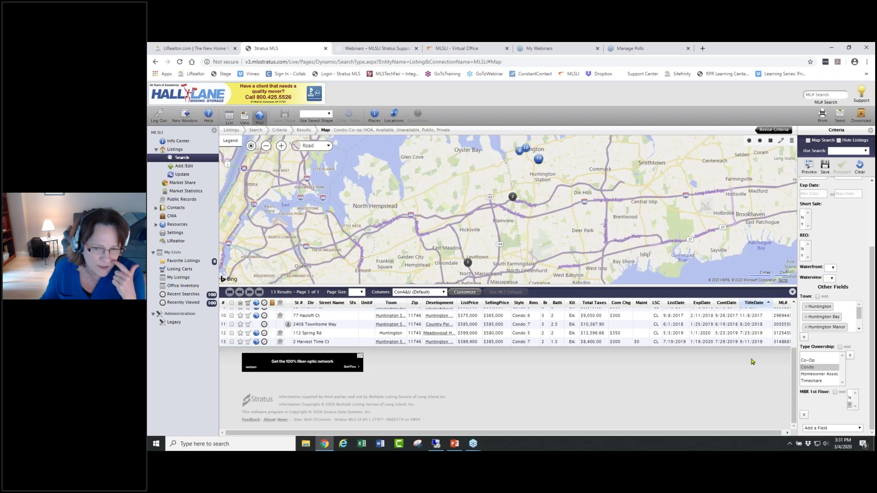
pyautogui.scroll(3, 749, 359)
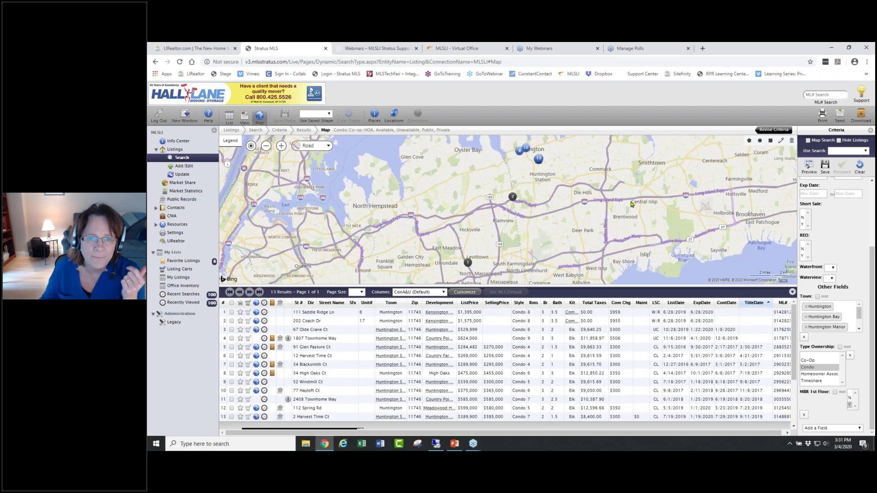
# - Re-centre the map pins, then start a new MLS listing search
pyautogui.moveTo(632, 205); pyautogui.dragTo(640, 215)
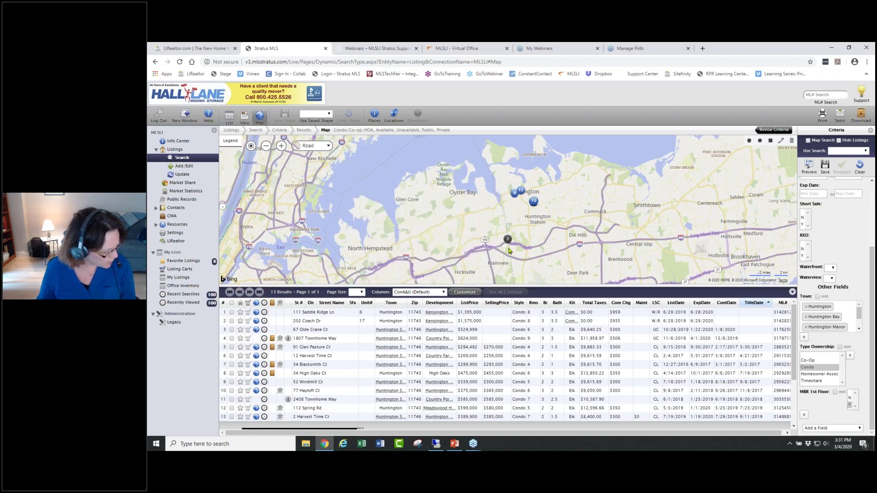
pyautogui.moveTo(506, 245)
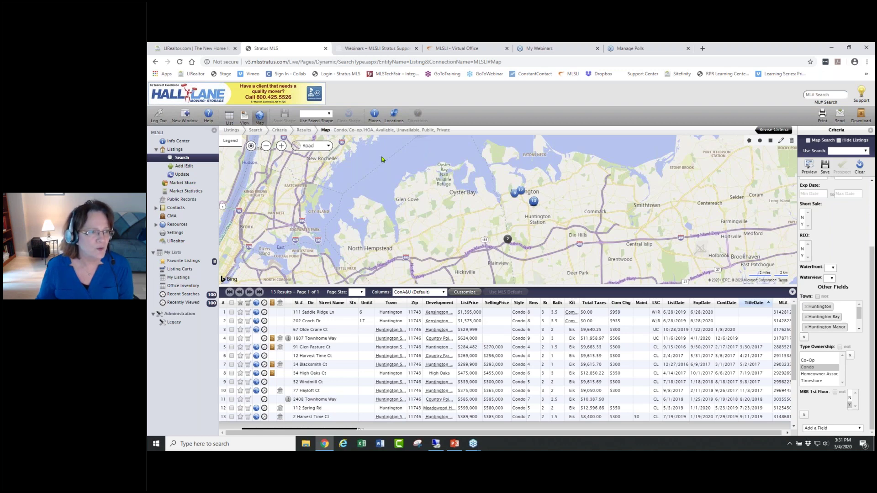
pyautogui.click(181, 157)
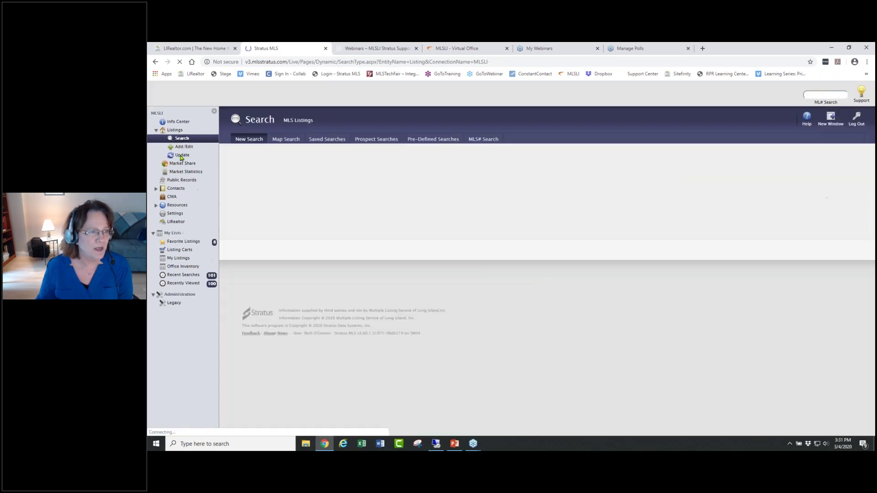
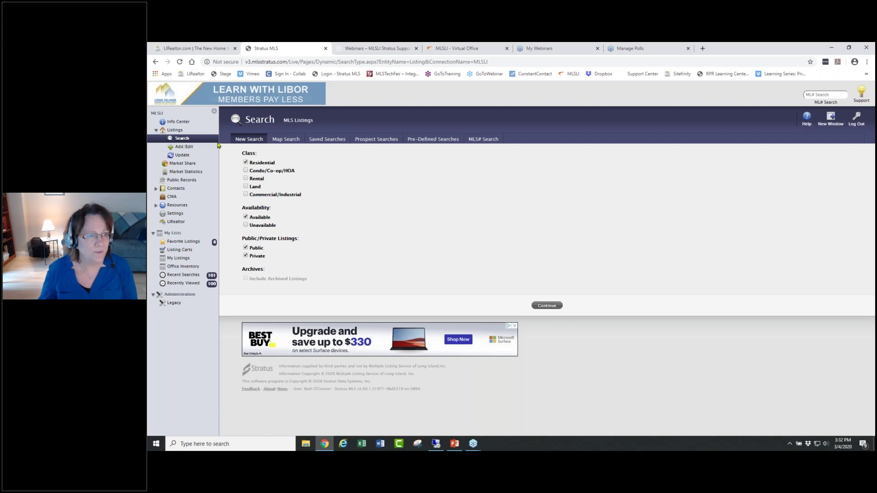
# - Include unavailable listings, switch to Map Search, and continue to the Port Jefferson map results
pyautogui.click(246, 225)
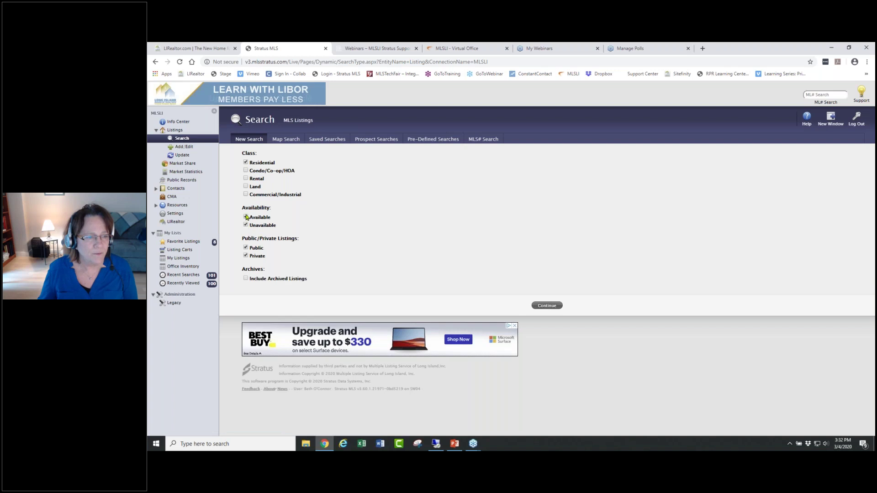
pyautogui.click(288, 139)
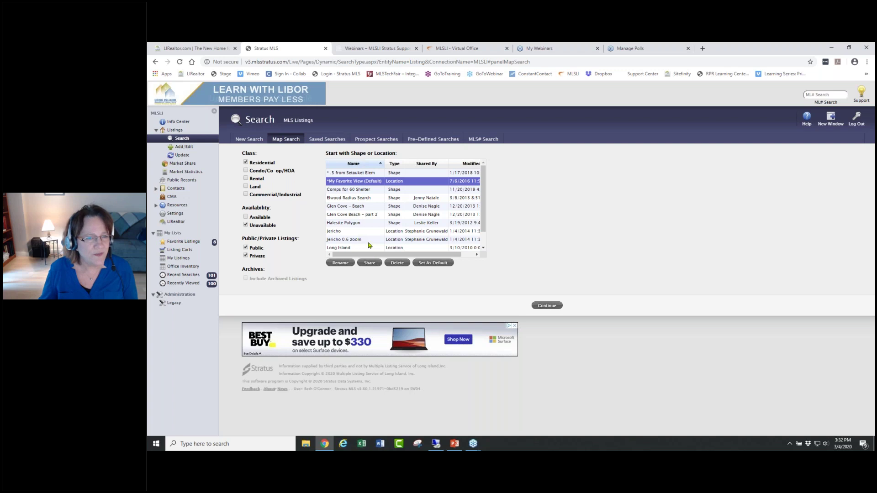
pyautogui.moveTo(484, 183)
pyautogui.mouseDown()
pyautogui.moveTo(481, 248)
pyautogui.moveTo(475, 172)
pyautogui.mouseUp()
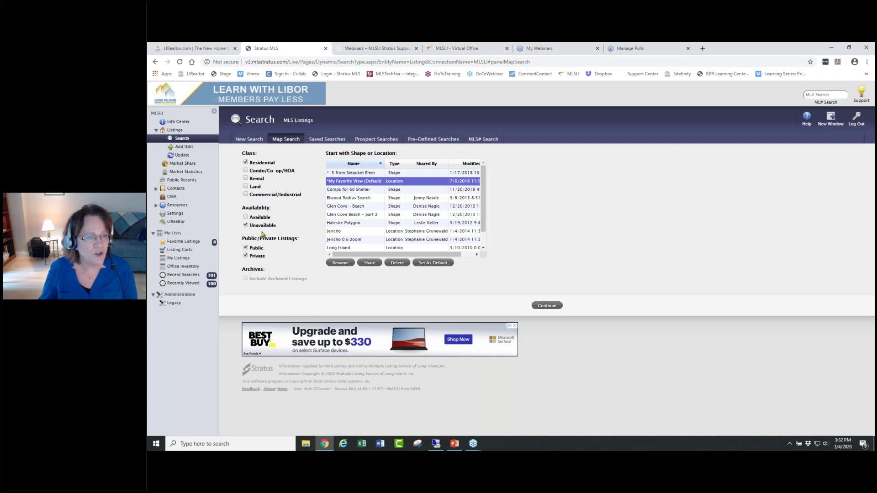
pyautogui.click(544, 306)
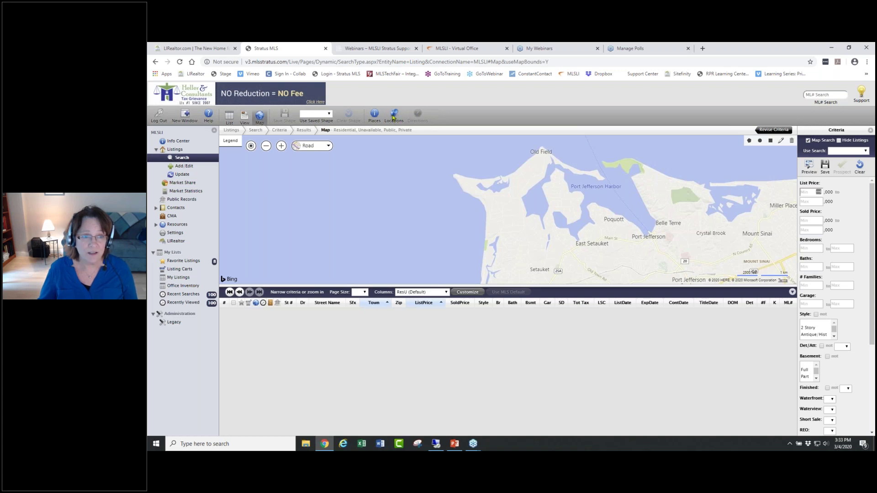
# - Look up the subject property's Levittown street address in Find a Location to pin it on the map
pyautogui.click(393, 117)
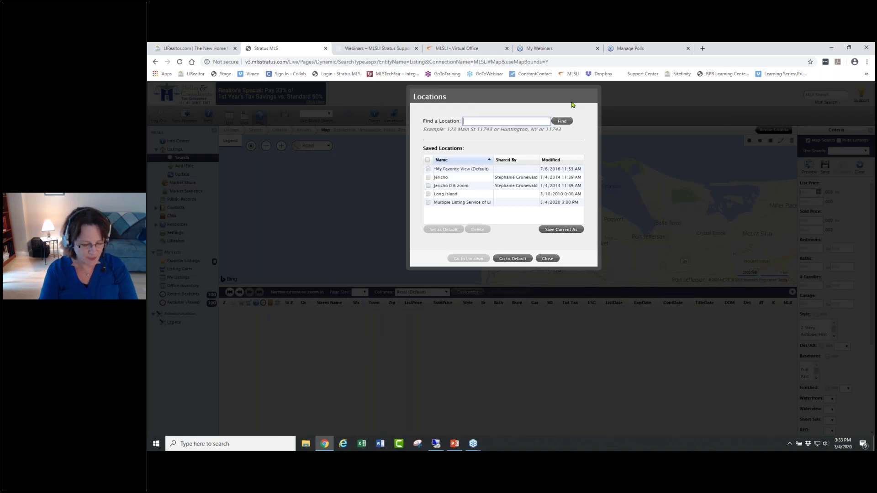
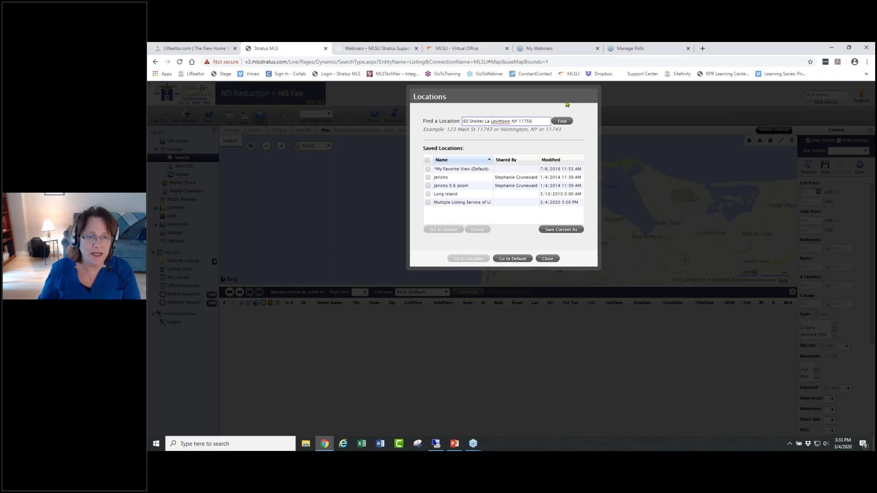
pyautogui.click(561, 122)
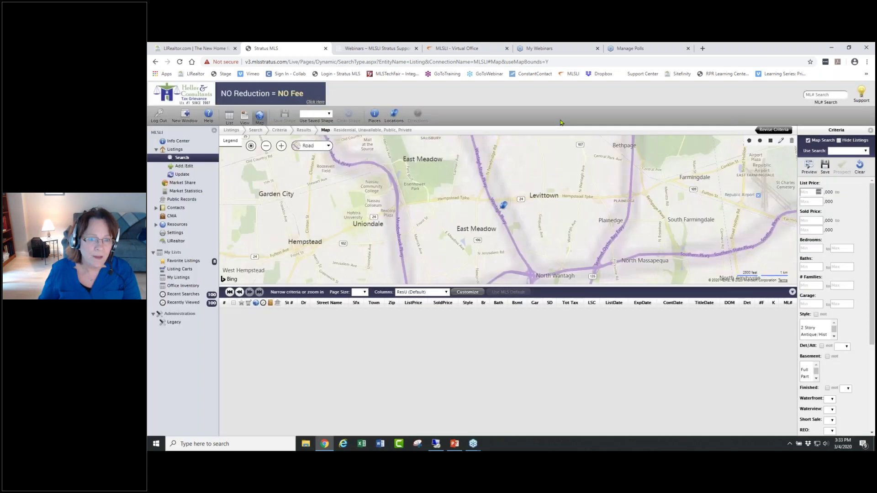
pyautogui.moveTo(505, 207)
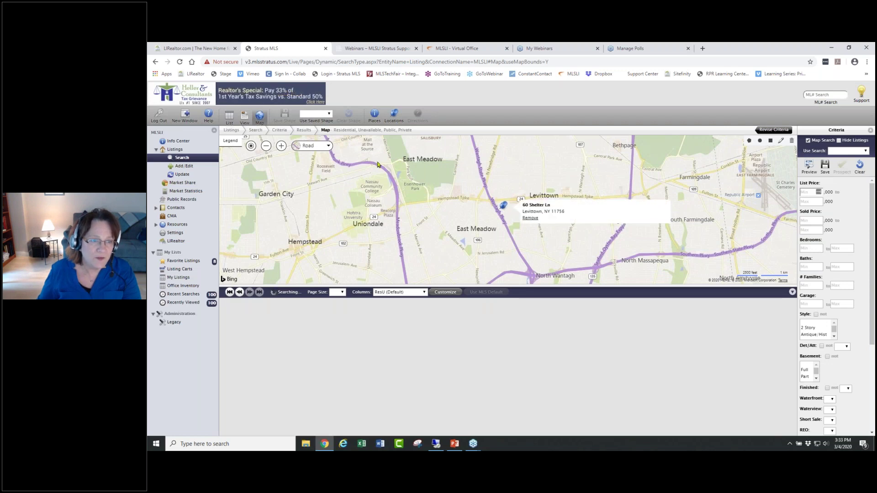
# - Zoom the map in around the pinned address until 240 nearby listings load
pyautogui.click(283, 148)
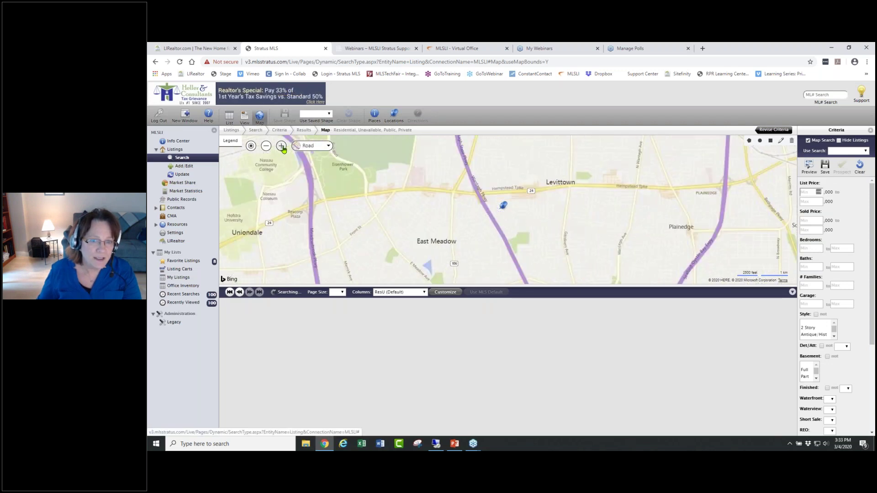
pyautogui.click(283, 148)
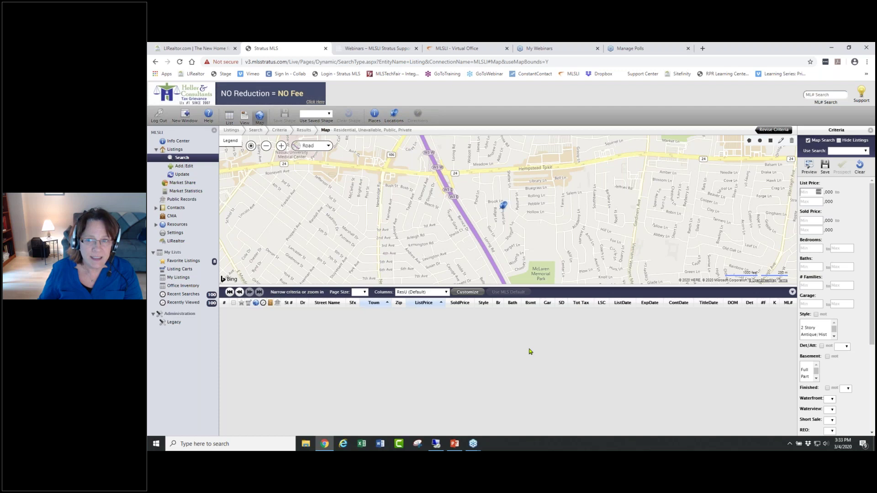
pyautogui.click(282, 146)
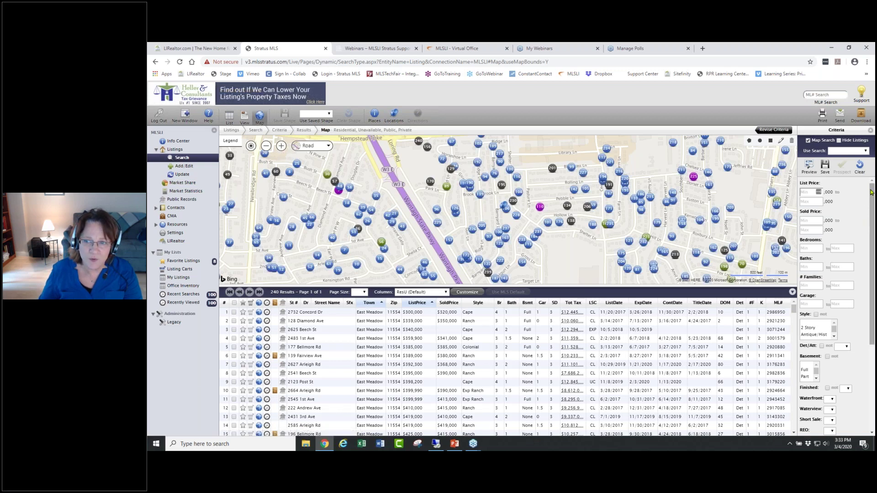
pyautogui.moveTo(873, 191); pyautogui.dragTo(870, 369)
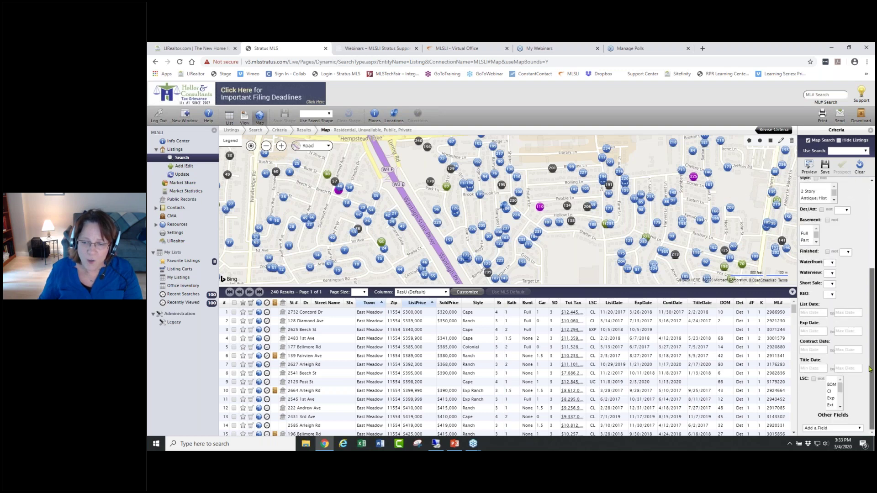
# - Set the earliest Title Date to 9/1/2019 and drag the divider down to enlarge the map
pyautogui.click(812, 368)
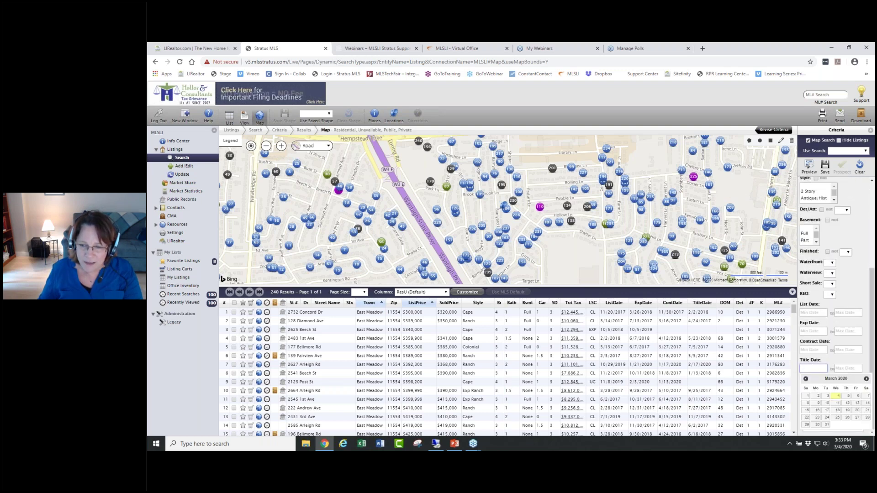
pyautogui.click(805, 379)
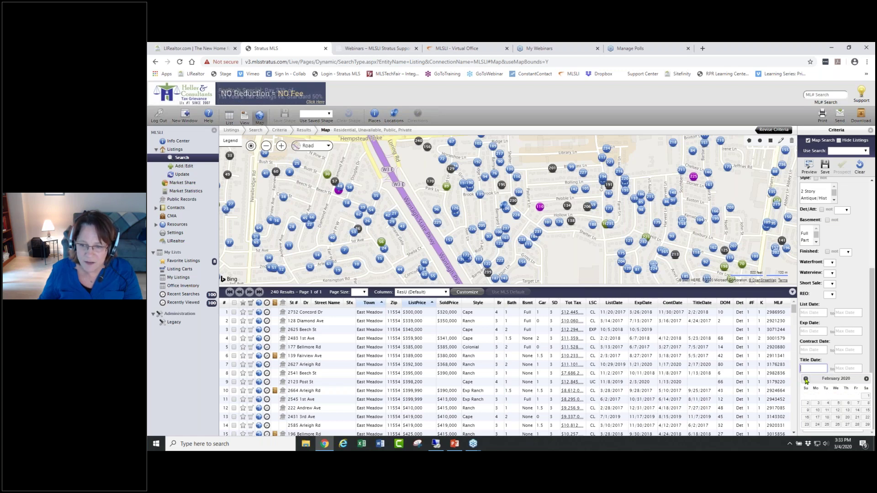
pyautogui.click(806, 379)
pyautogui.click(805, 379)
pyautogui.click(806, 379)
pyautogui.click(806, 379)
pyautogui.click(806, 379)
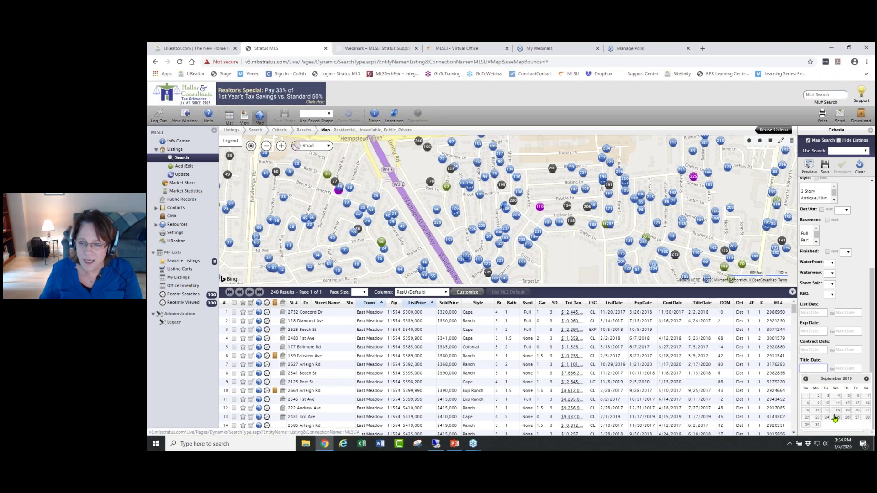
pyautogui.click(807, 397)
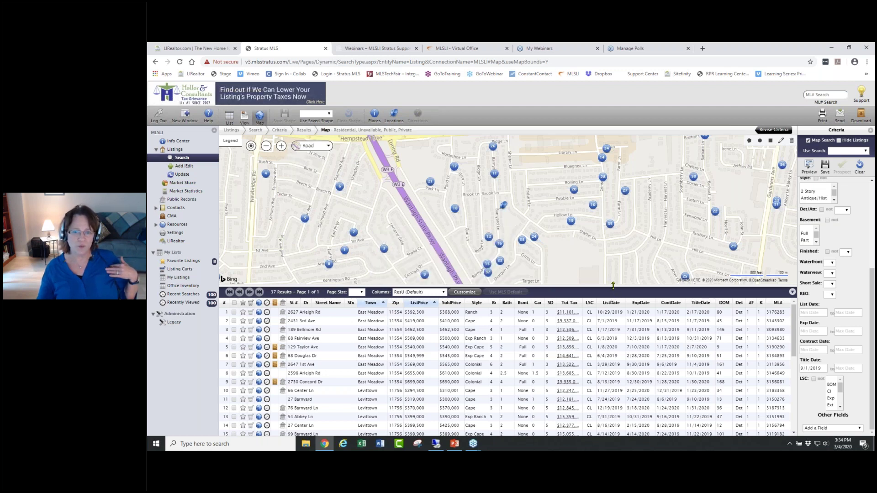
pyautogui.moveTo(613, 286); pyautogui.dragTo(613, 373)
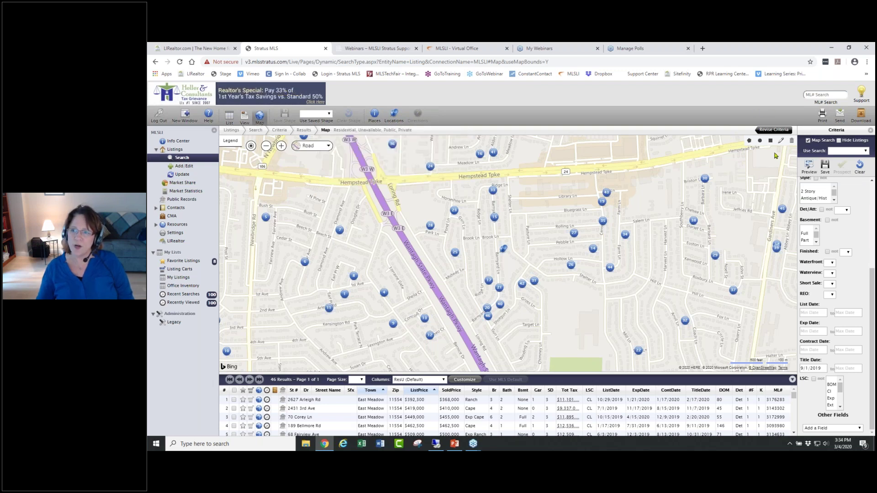
# - Draw a closed search boundary from Hempstead Tpke along the parkway around the Levittown area
pyautogui.click(748, 140)
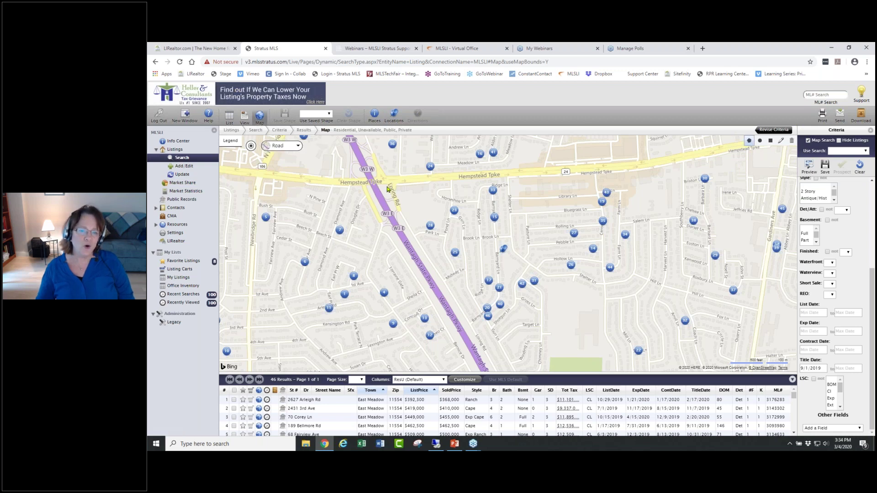
pyautogui.click(387, 185)
pyautogui.click(479, 181)
pyautogui.click(645, 170)
pyautogui.click(708, 162)
pyautogui.click(779, 158)
pyautogui.click(792, 206)
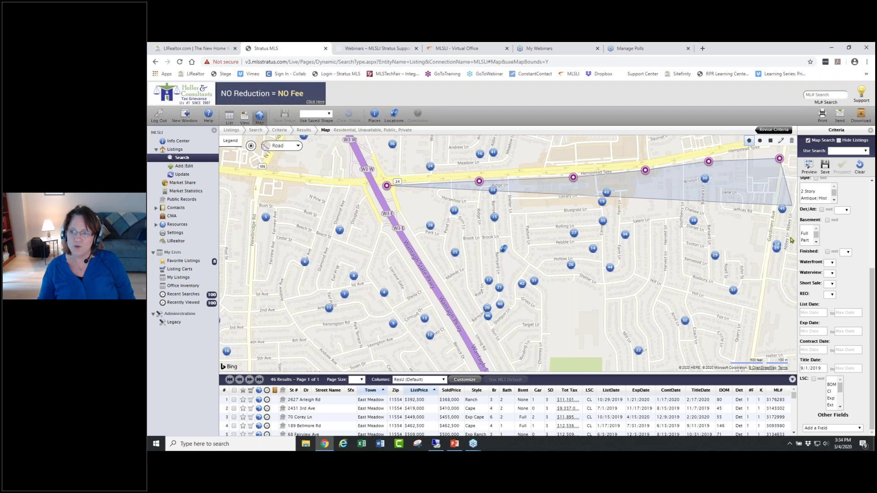
pyautogui.click(789, 266)
pyautogui.click(763, 326)
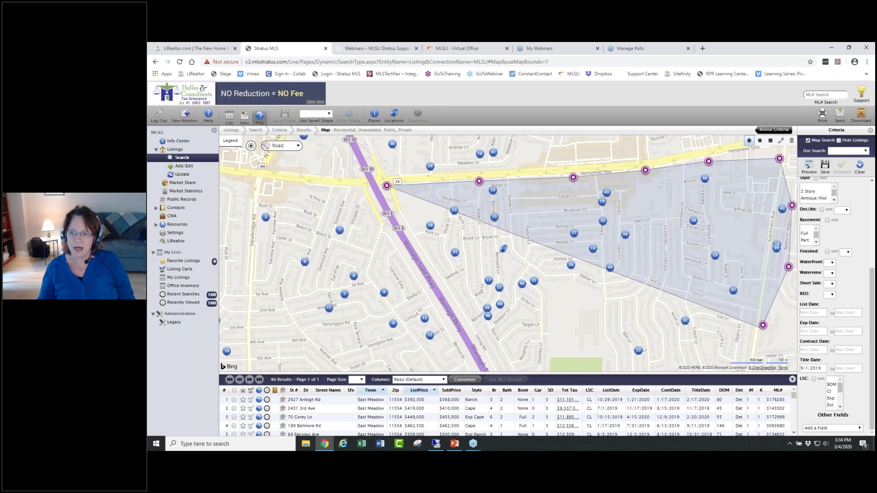
pyautogui.click(732, 353)
pyautogui.click(692, 362)
pyautogui.click(622, 364)
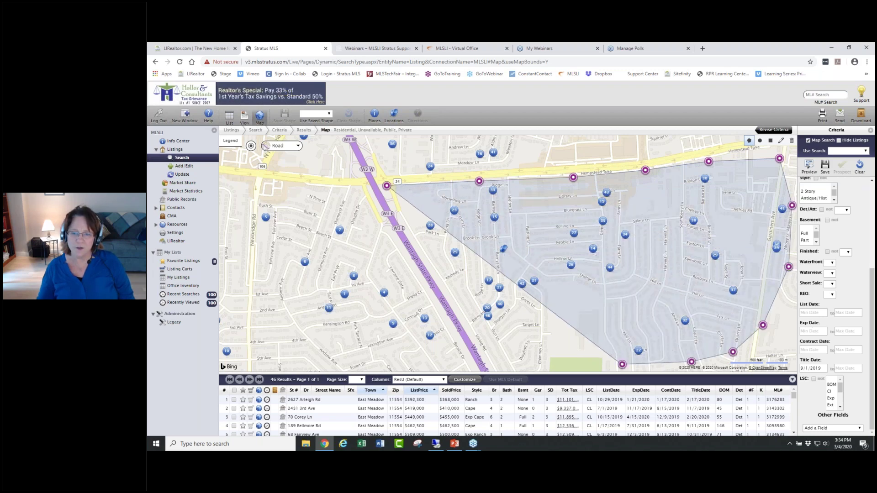
pyautogui.click(529, 362)
pyautogui.click(491, 362)
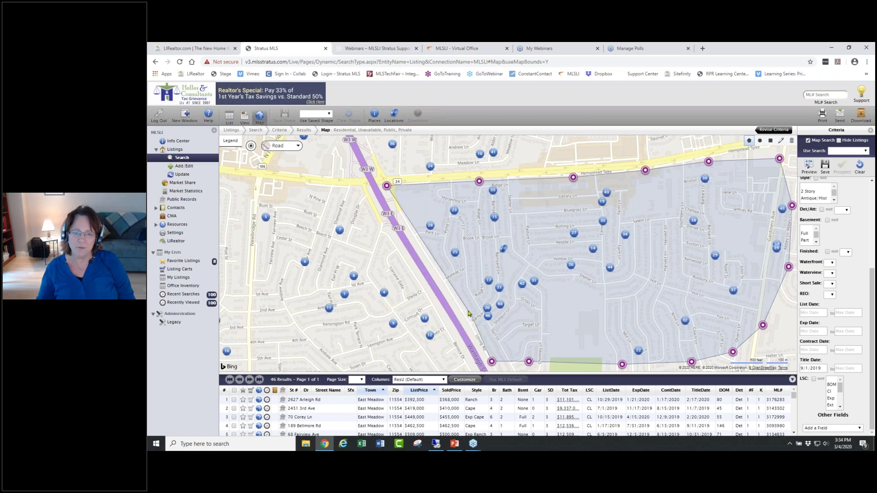
pyautogui.click(439, 277)
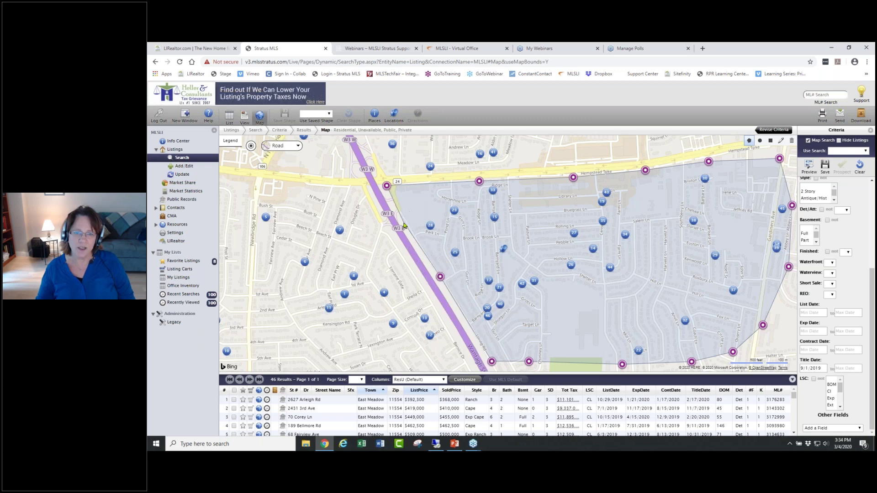
pyautogui.click(386, 186)
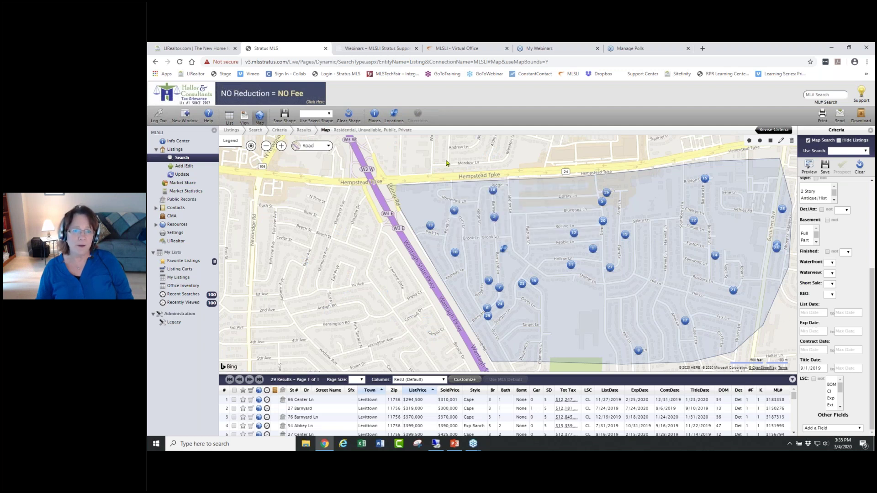
pyautogui.click(284, 113)
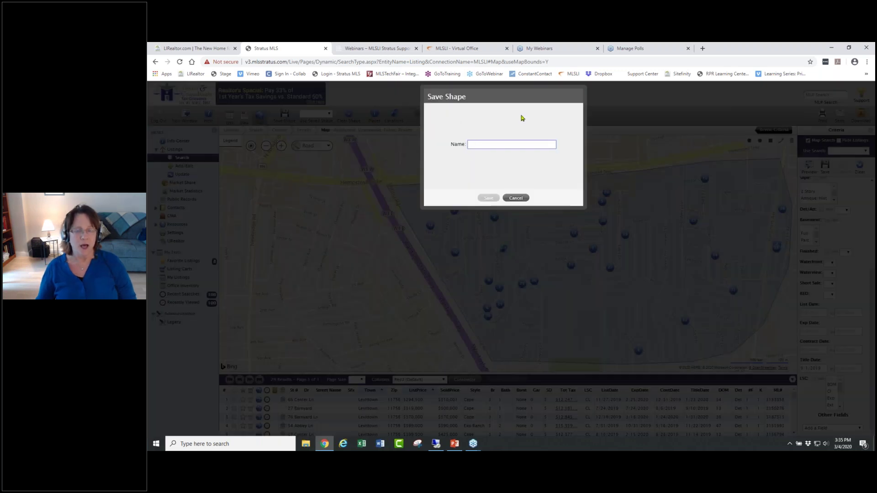
pyautogui.click(487, 197)
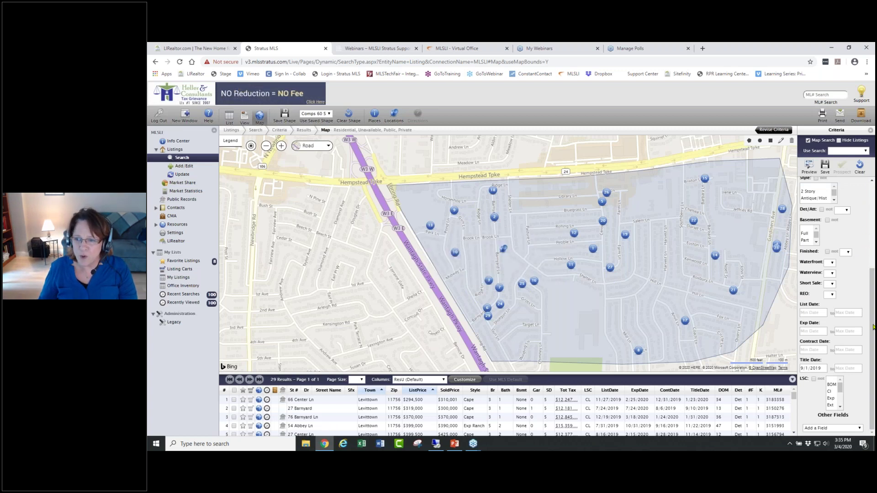
# - Set Bedrooms min and max to 3 and Baths min to 2, then preview a remaining listing
pyautogui.moveTo(873, 305); pyautogui.dragTo(872, 183)
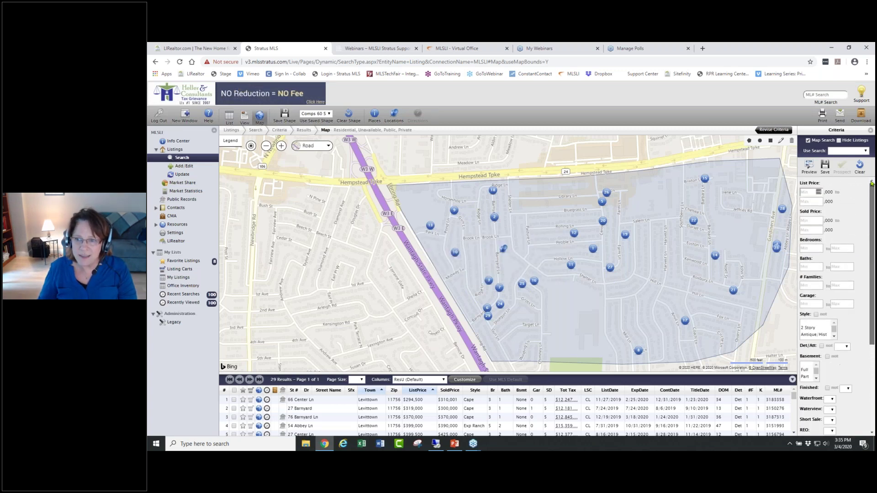
pyautogui.click(811, 249)
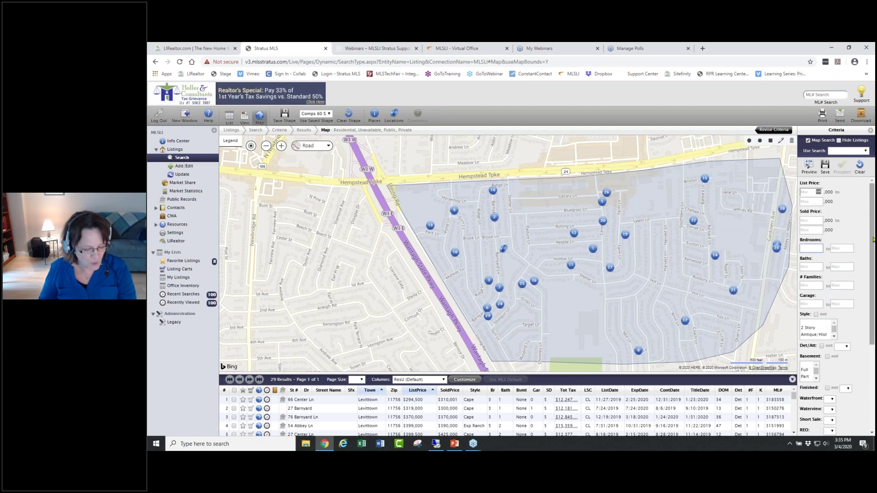
pyautogui.write('3')
pyautogui.click(838, 248)
pyautogui.write('3')
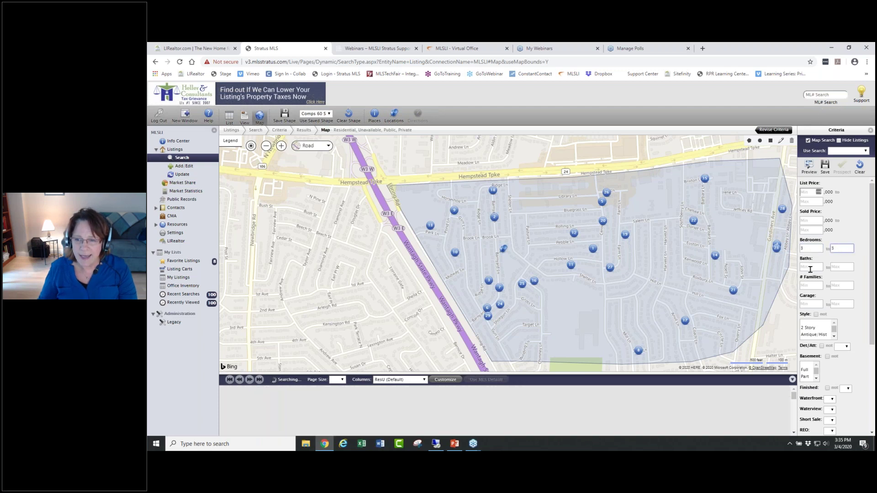
pyautogui.click(810, 268)
pyautogui.write('2')
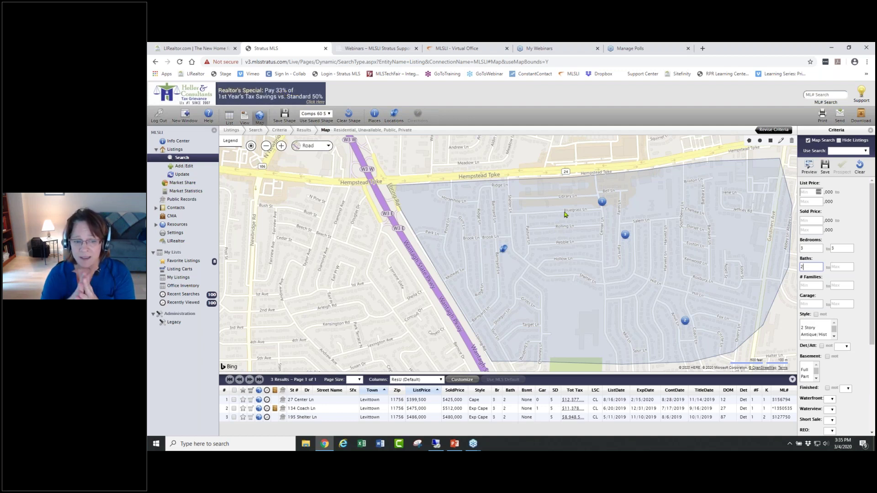
pyautogui.click(602, 202)
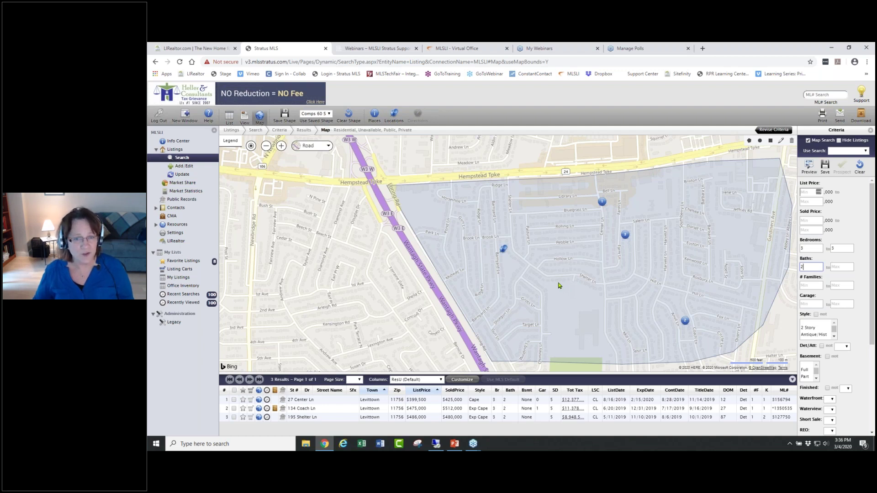
pyautogui.click(601, 202)
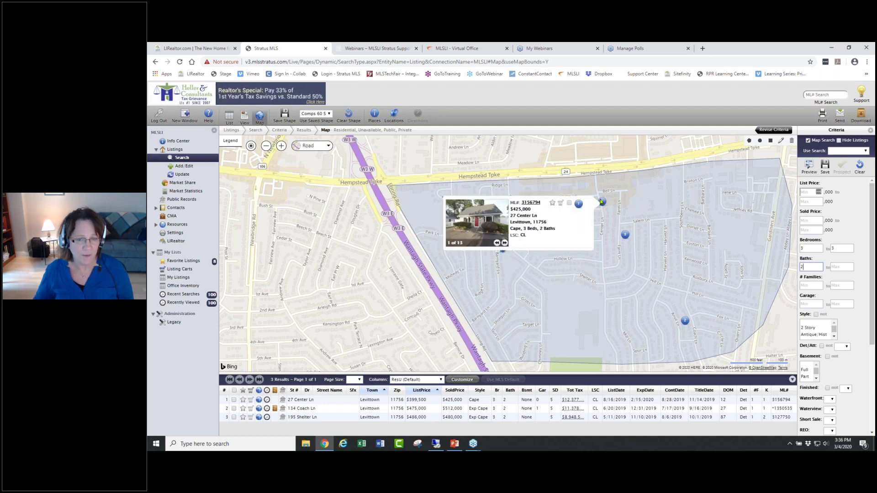
pyautogui.click(561, 205)
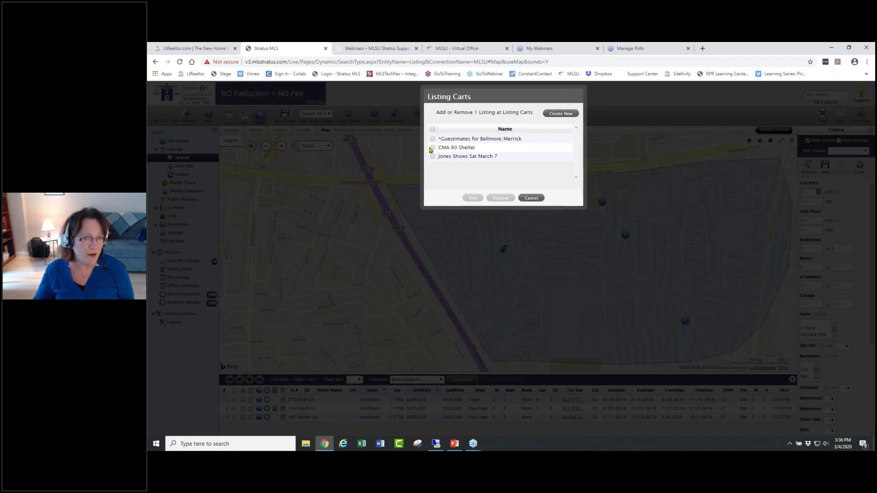
pyautogui.click(433, 147)
pyautogui.click(478, 200)
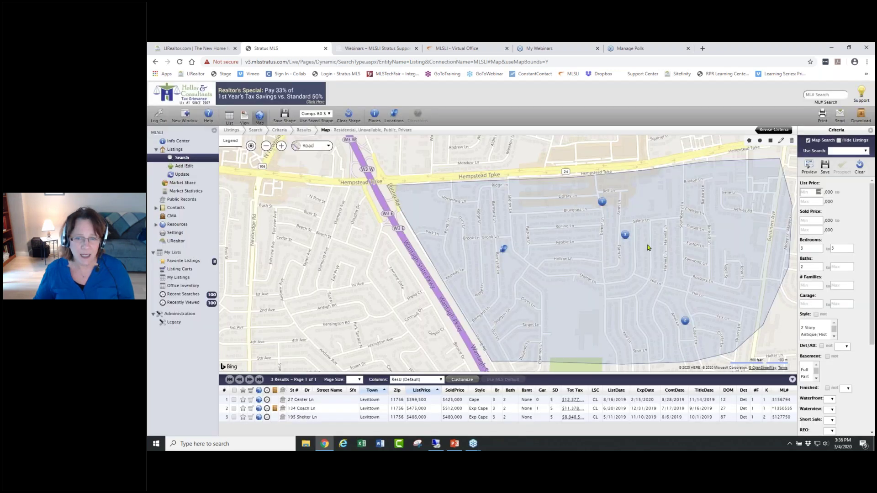
pyautogui.moveTo(626, 237)
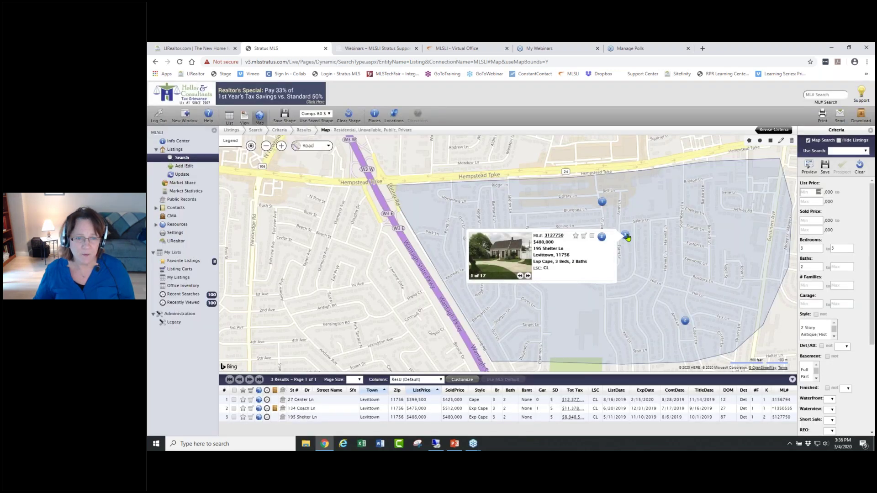
pyautogui.click(583, 236)
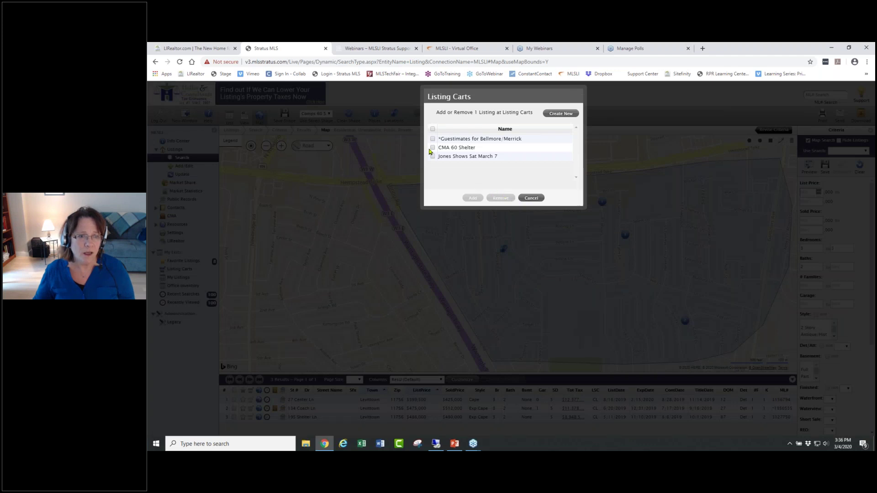
pyautogui.click(433, 148)
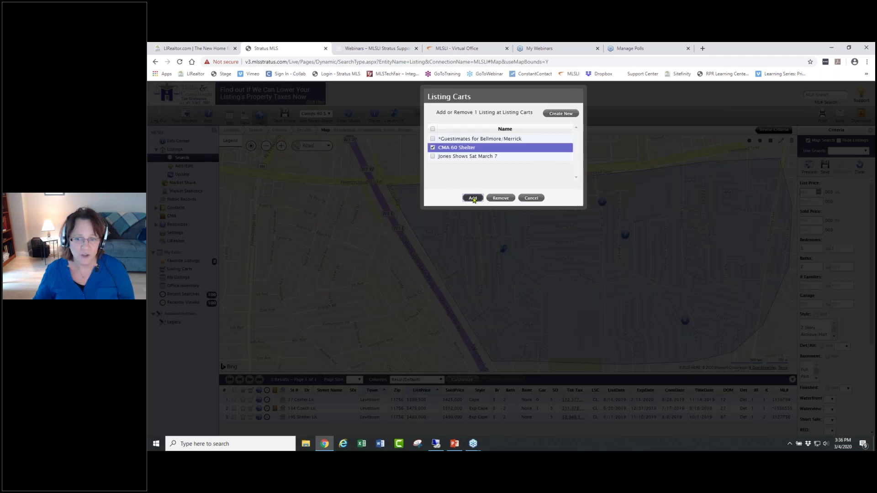
pyautogui.click(473, 198)
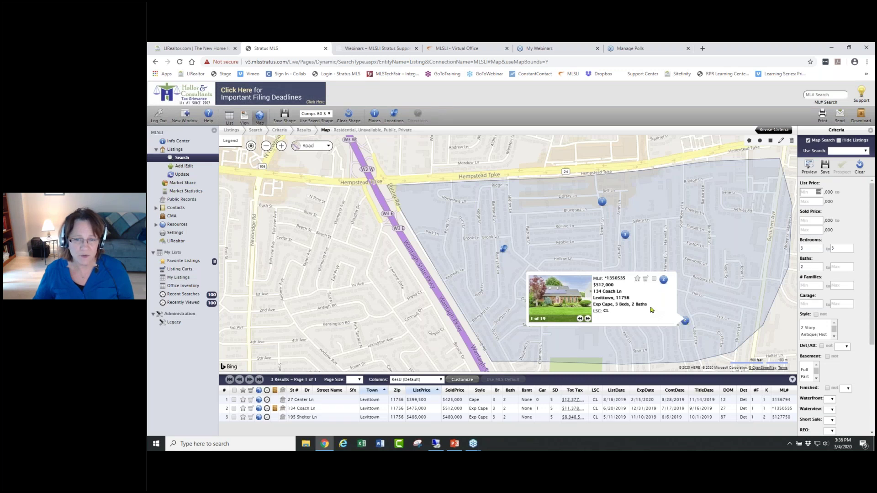
pyautogui.click(645, 279)
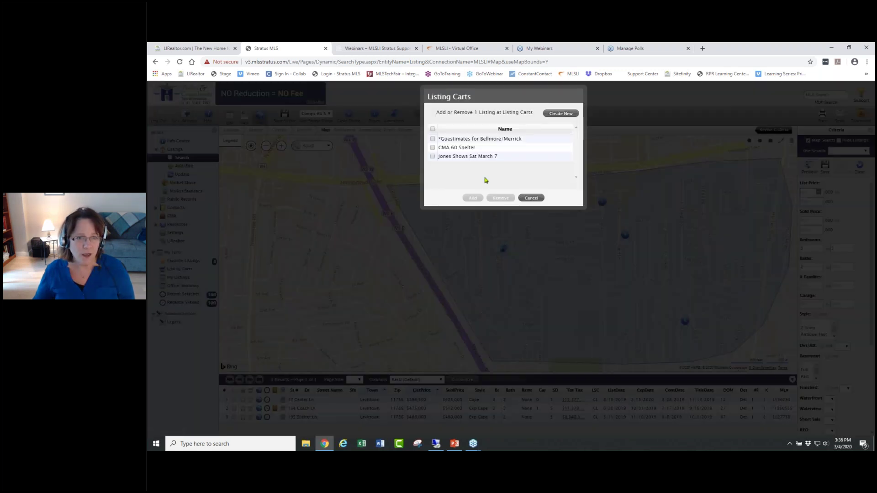
pyautogui.click(433, 148)
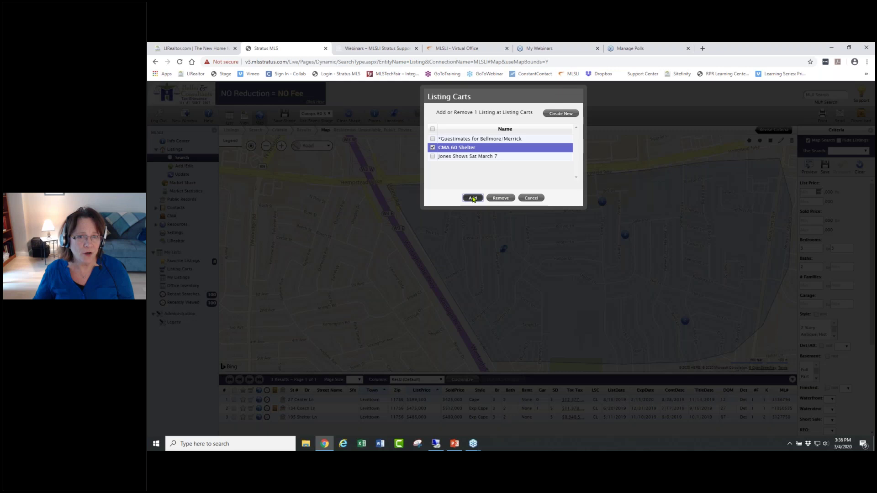
pyautogui.click(473, 197)
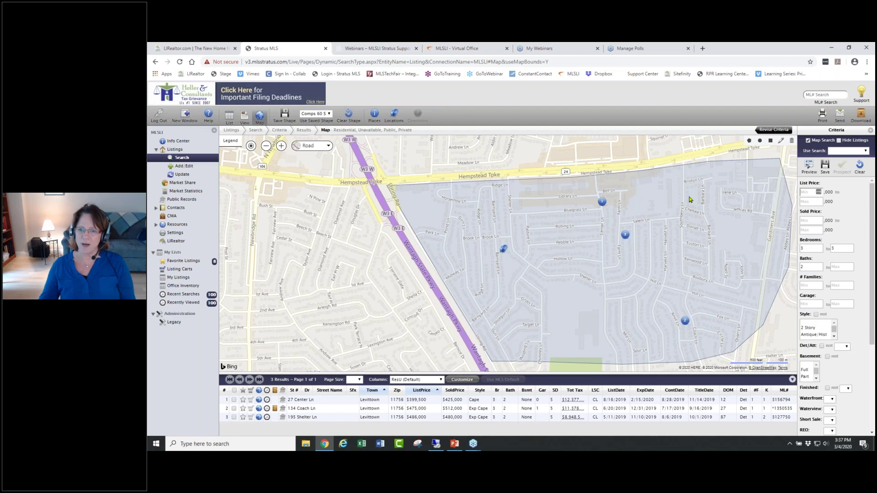
pyautogui.click(603, 202)
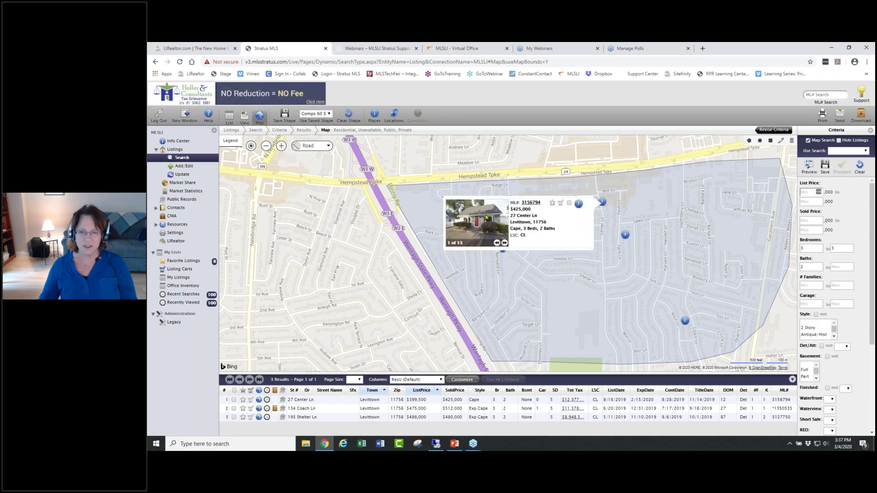
pyautogui.click(505, 243)
pyautogui.click(505, 243)
pyautogui.click(504, 242)
pyautogui.click(505, 243)
pyautogui.click(505, 243)
pyautogui.click(505, 243)
pyautogui.click(505, 243)
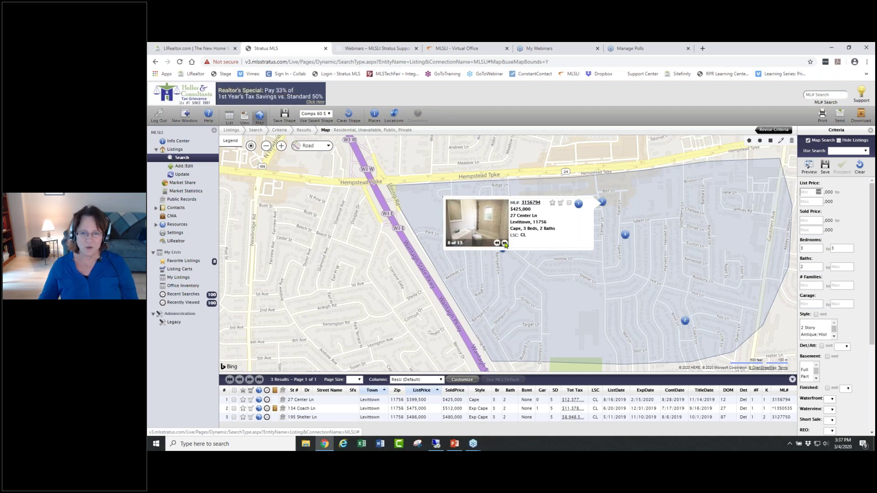
pyautogui.click(504, 243)
pyautogui.click(505, 243)
pyautogui.click(505, 243)
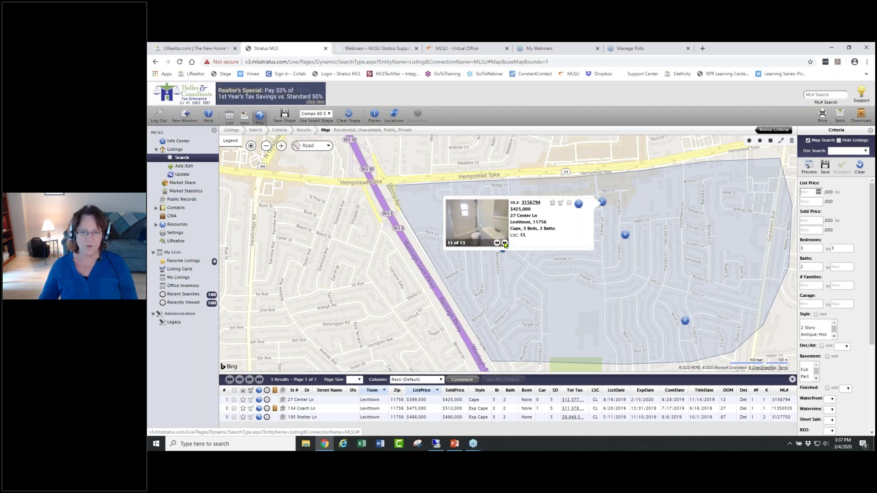
pyautogui.click(505, 243)
pyautogui.click(504, 249)
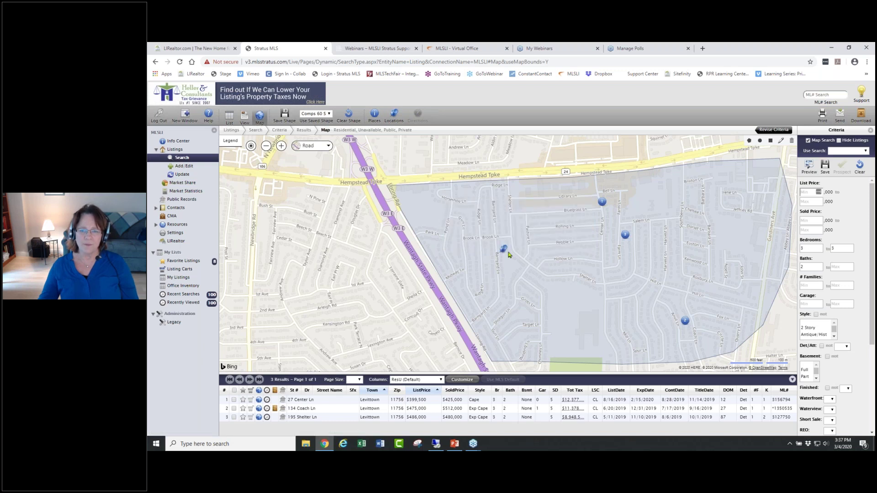
pyautogui.click(676, 276)
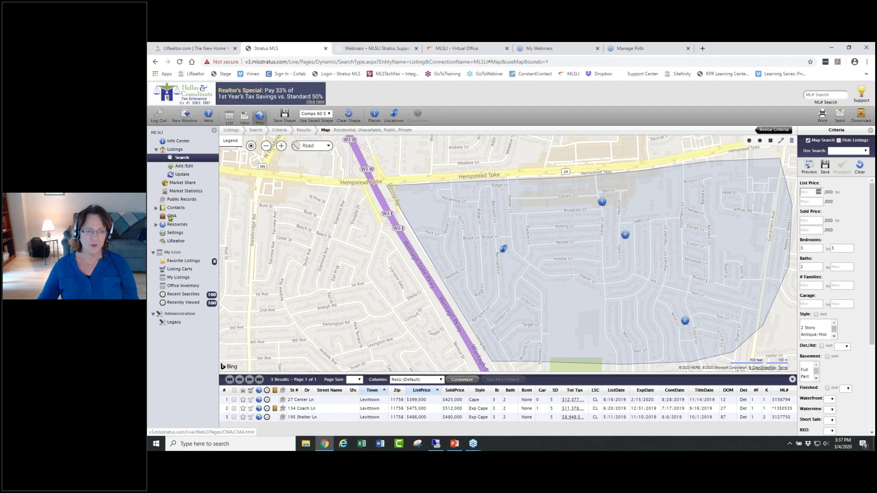
pyautogui.click(172, 217)
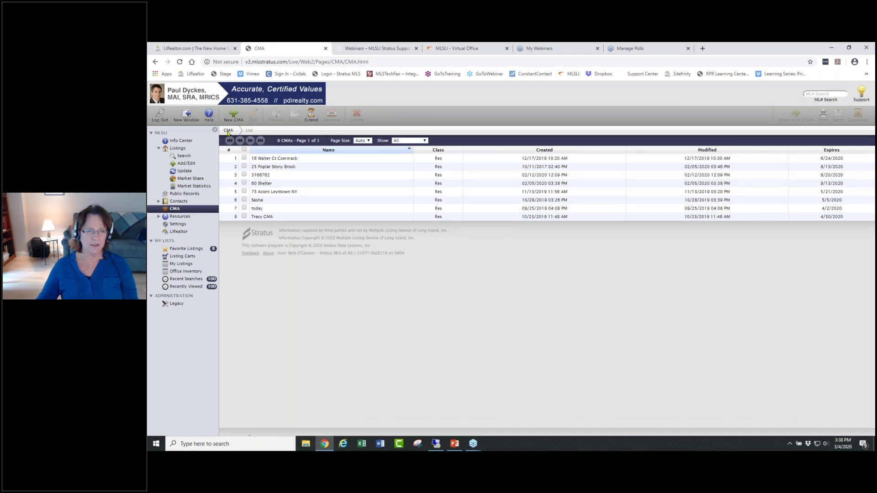
pyautogui.click(245, 183)
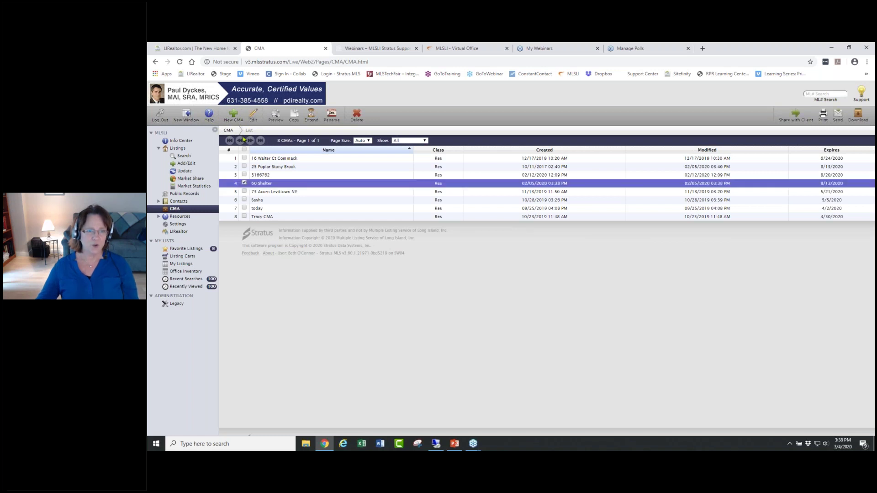
pyautogui.click(254, 115)
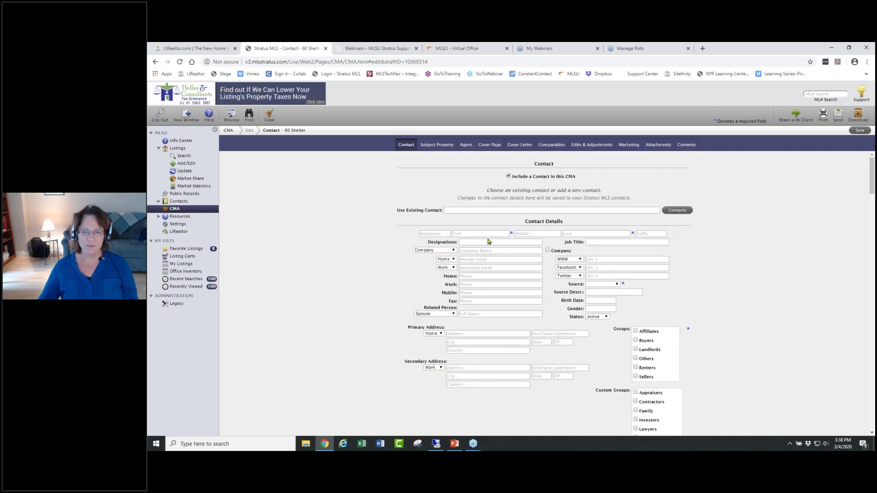
# - Enter the contact's first and last name, set Source to Referral, and tick the Sellers group
pyautogui.click(464, 231)
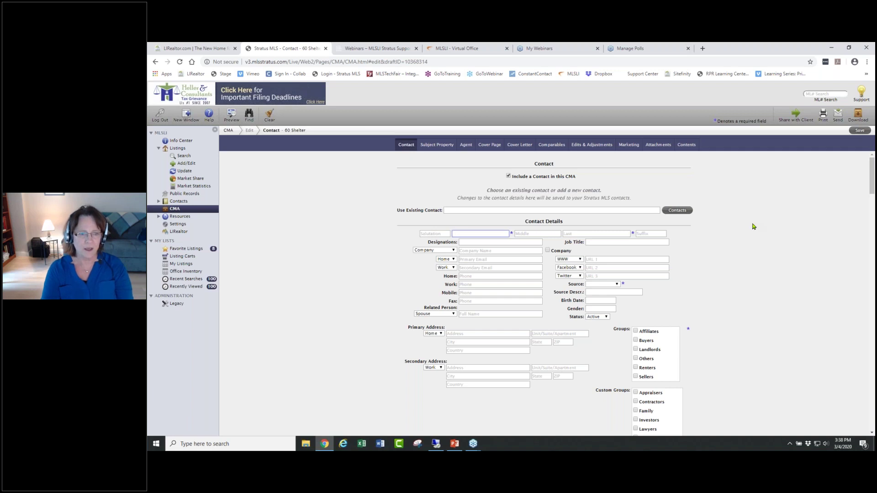
pyautogui.write('Jane')
pyautogui.press('Tab')
pyautogui.press('Tab')
pyautogui.write('L')
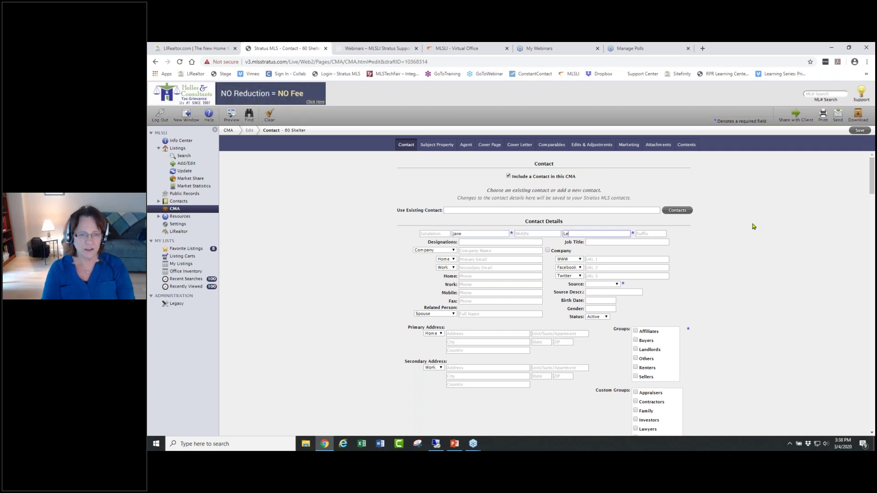
pyautogui.write('evittown')
pyautogui.click(617, 284)
pyautogui.click(617, 284)
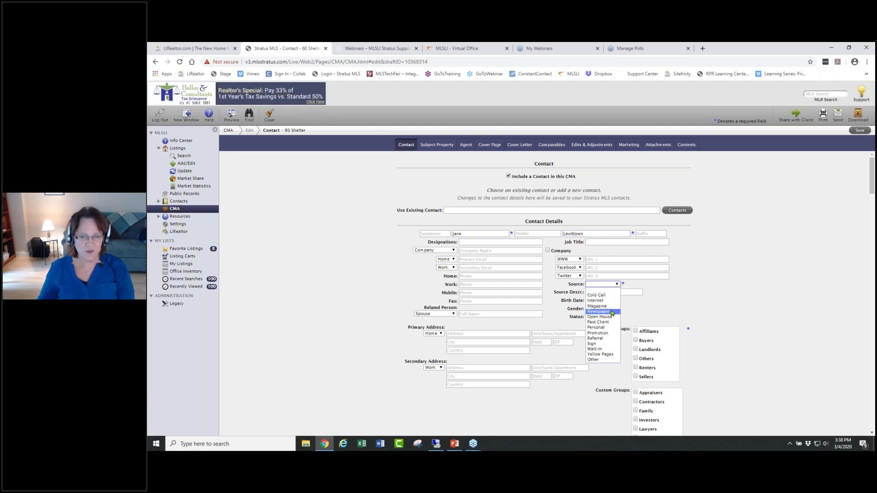
pyautogui.click(601, 339)
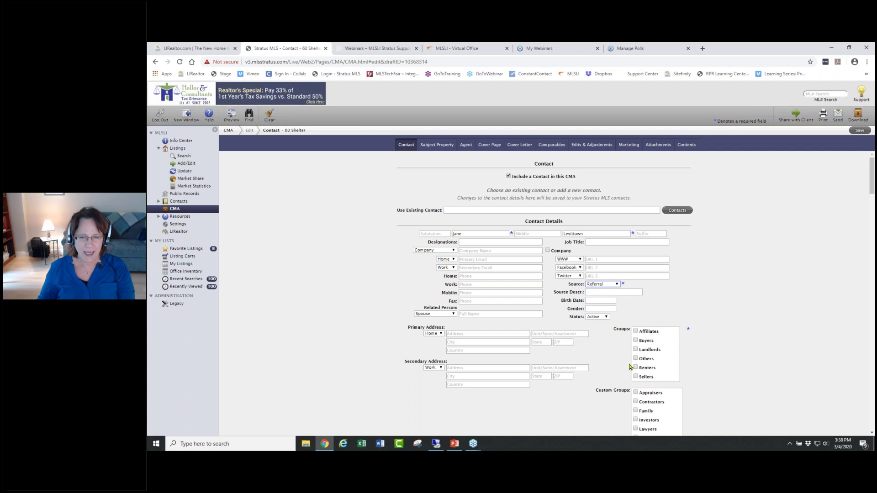
pyautogui.click(635, 377)
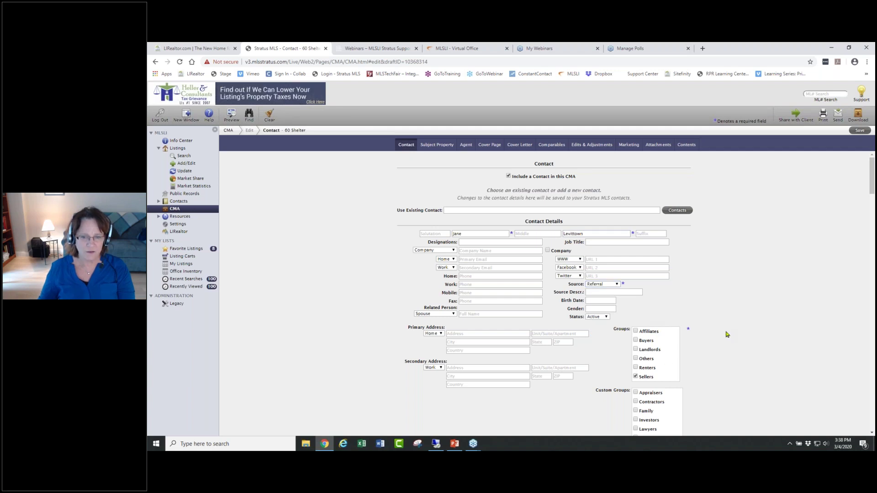
pyautogui.scroll(-1, 727, 333)
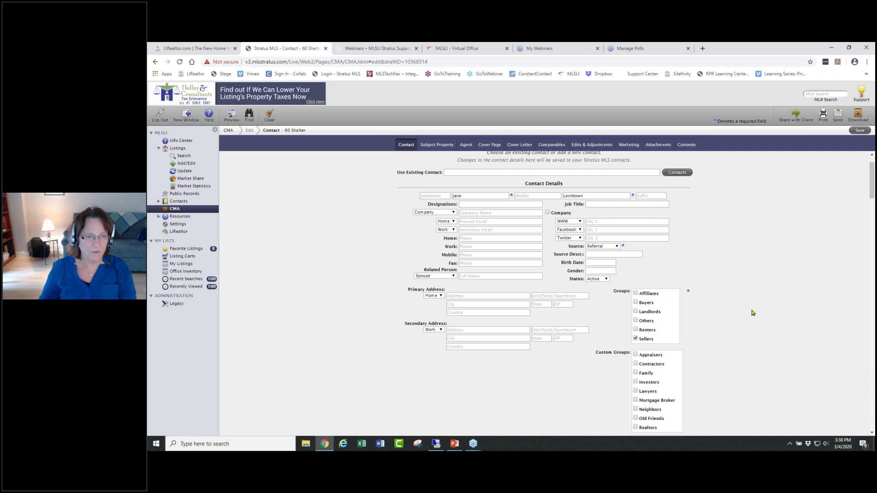
pyautogui.scroll(-1, 752, 313)
pyautogui.scroll(-5, 752, 313)
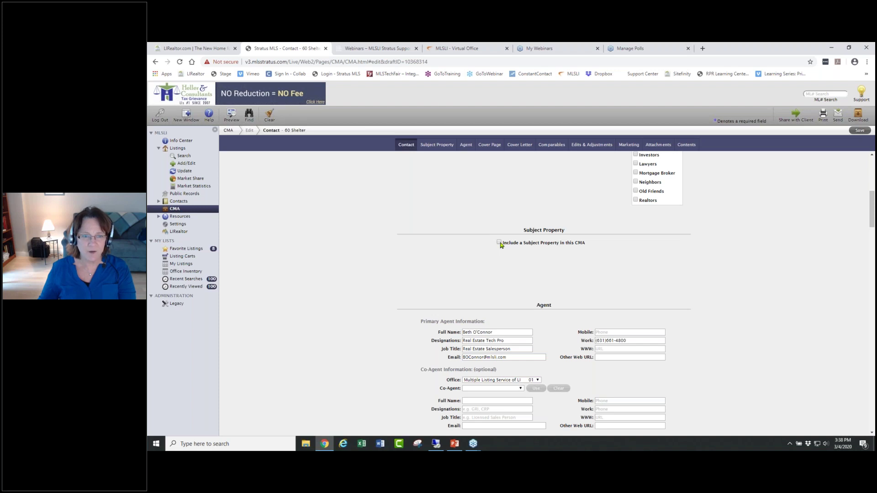
# - Tick 'Include a Subject Property in this CMA' and scroll through the Subject Property Details form
pyautogui.scroll(-2, 500, 244)
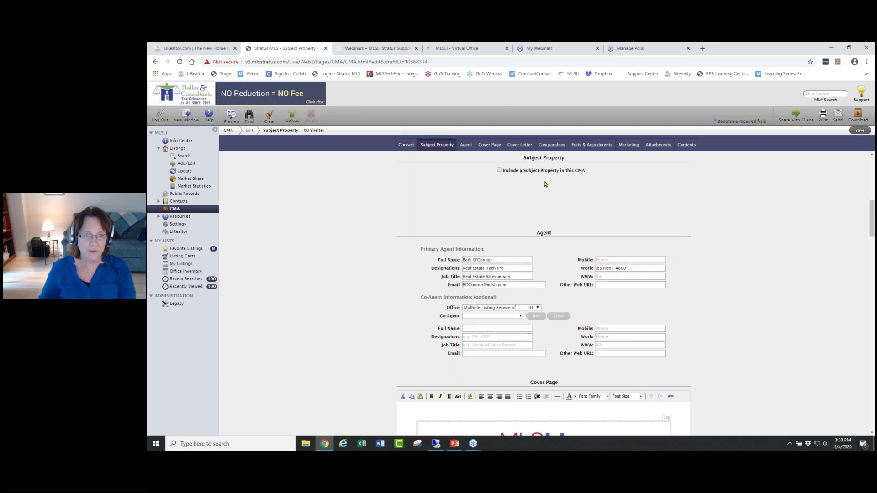
pyautogui.click(499, 170)
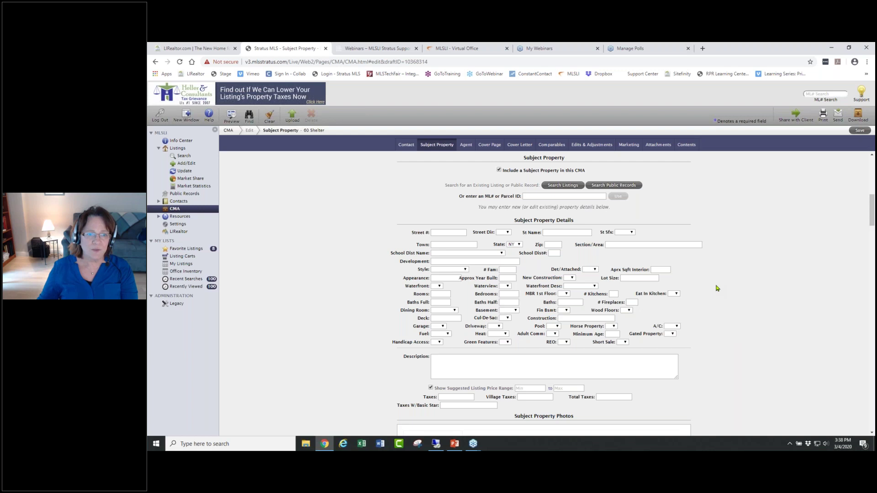
pyautogui.moveTo(455, 199); pyautogui.dragTo(495, 203)
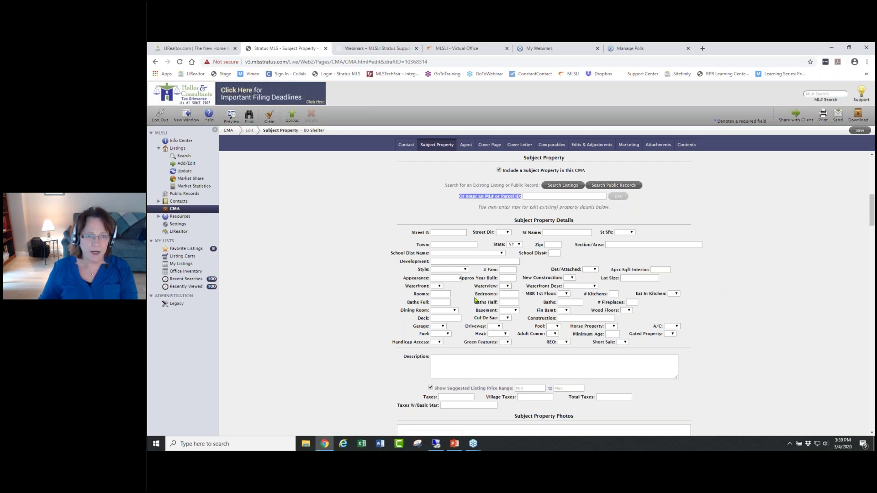
pyautogui.click(736, 238)
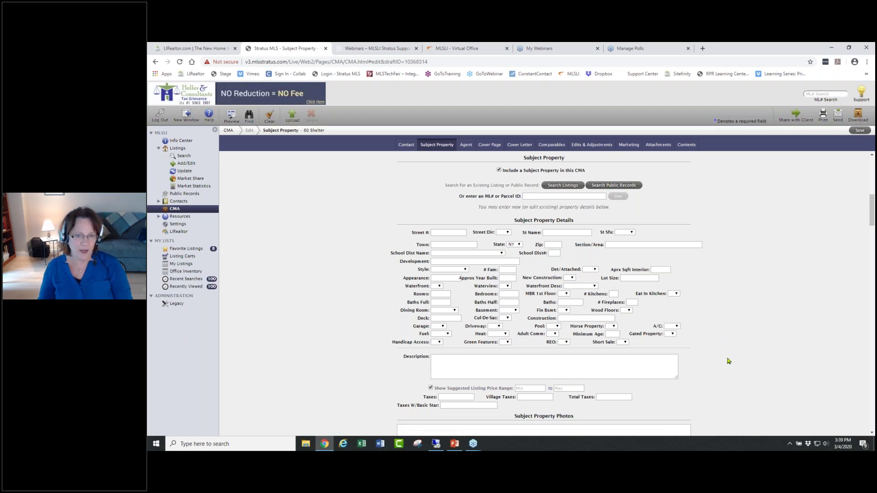
pyautogui.scroll(-5, 729, 360)
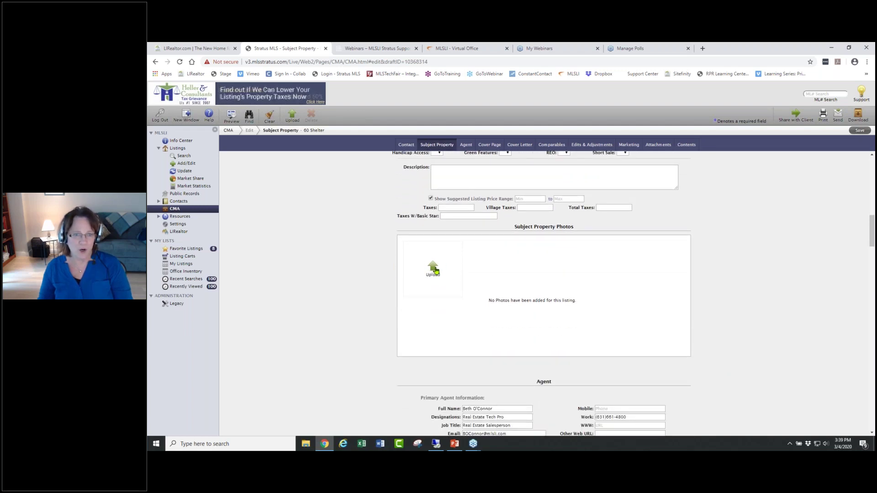
pyautogui.scroll(-5, 745, 318)
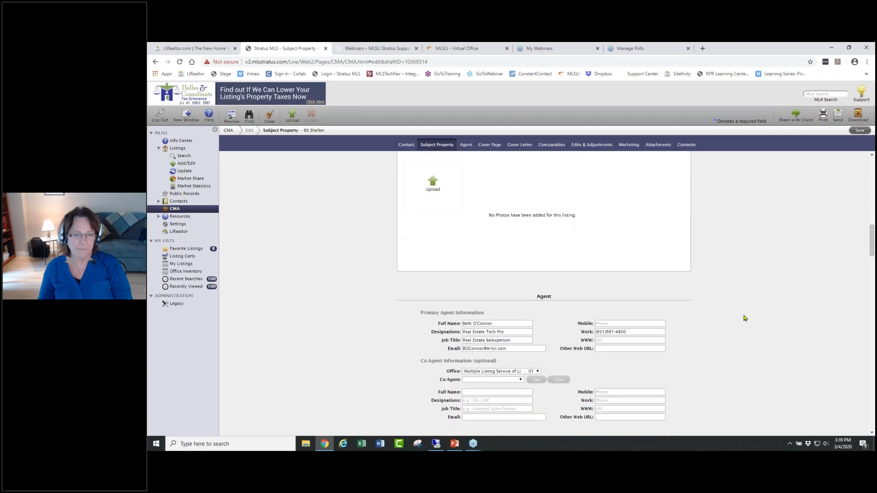
pyautogui.scroll(-4, 745, 318)
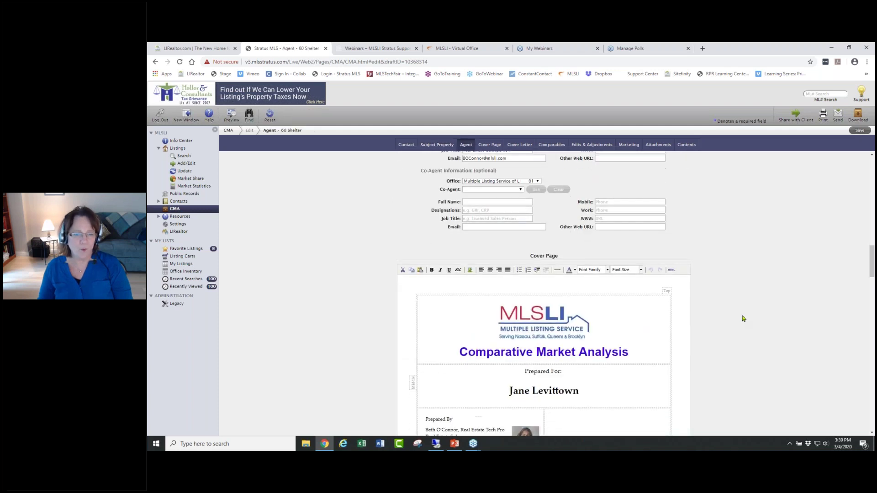
pyautogui.scroll(-3, 743, 319)
pyautogui.scroll(3, 744, 317)
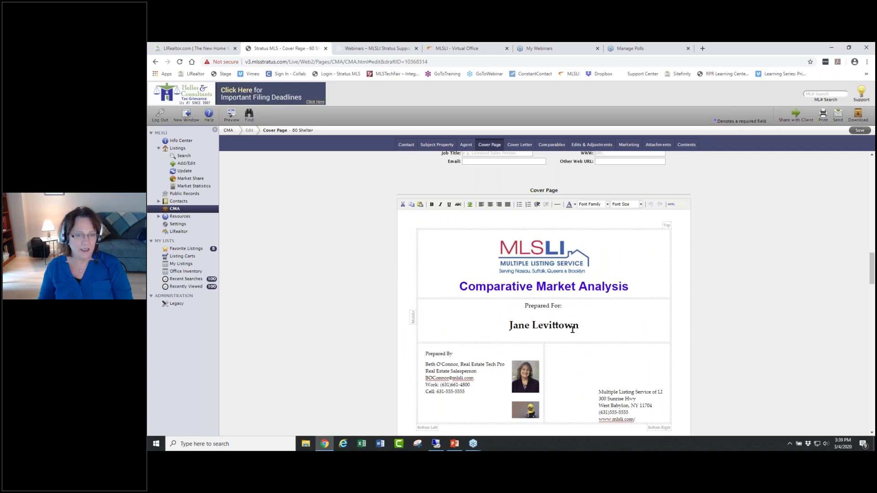
pyautogui.scroll(3, 690, 323)
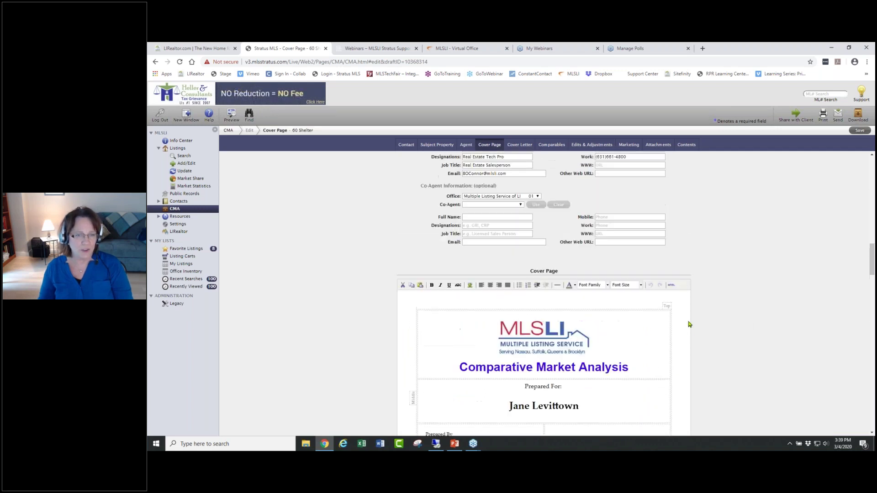
pyautogui.scroll(3, 689, 321)
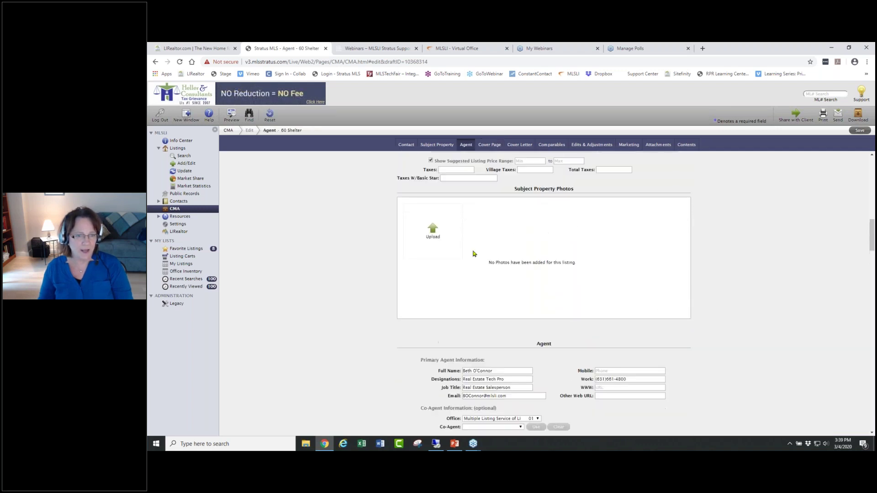
# - Upload Front.jpg from the Desktop Levittown folder as a subject property photo
pyautogui.click(436, 233)
pyautogui.click(593, 108)
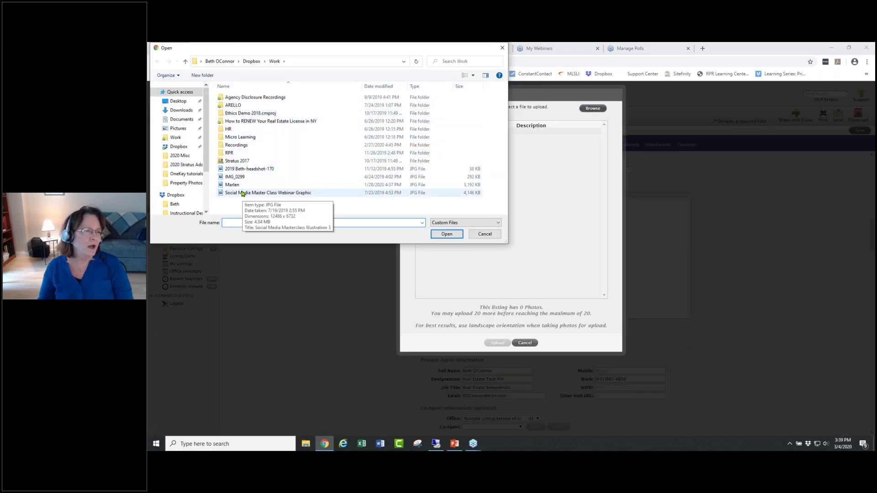
pyautogui.click(178, 101)
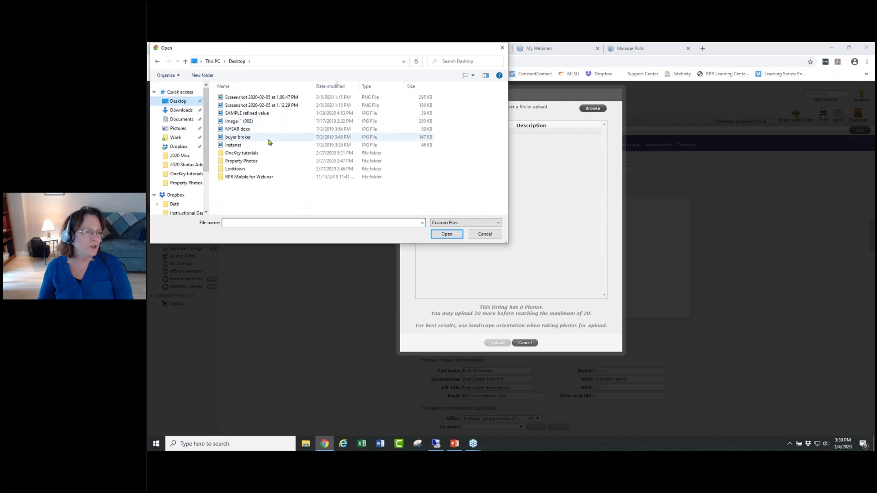
pyautogui.click(241, 170)
pyautogui.doubleClick(241, 170)
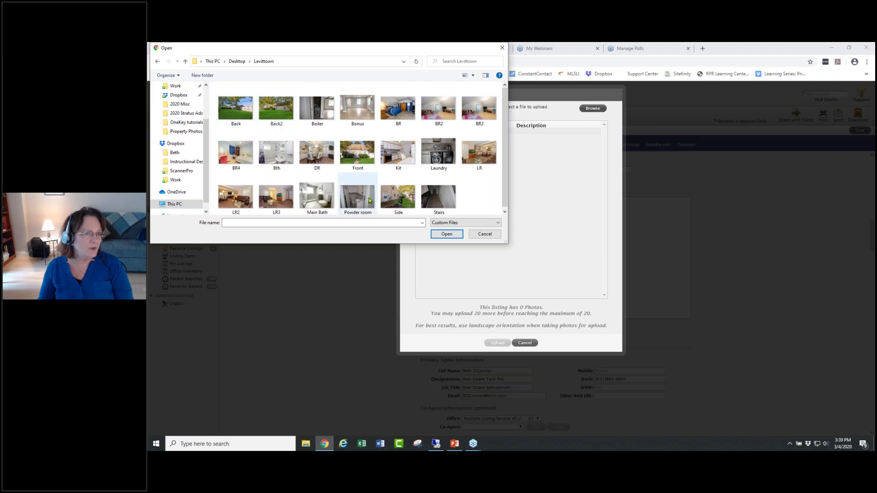
pyautogui.click(360, 157)
pyautogui.click(446, 233)
pyautogui.click(497, 343)
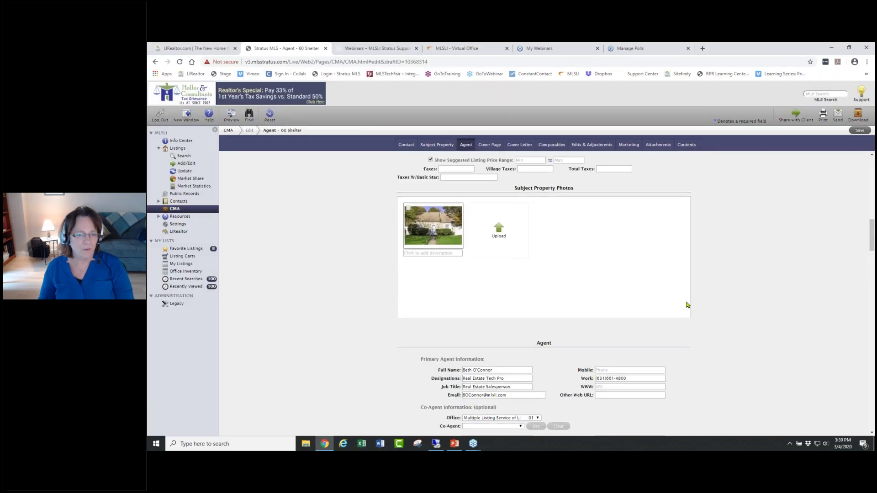
# - Scroll past the cover page photo and cover letter, selecting the letter heading, to the empty Comparables table
pyautogui.scroll(-6, 685, 303)
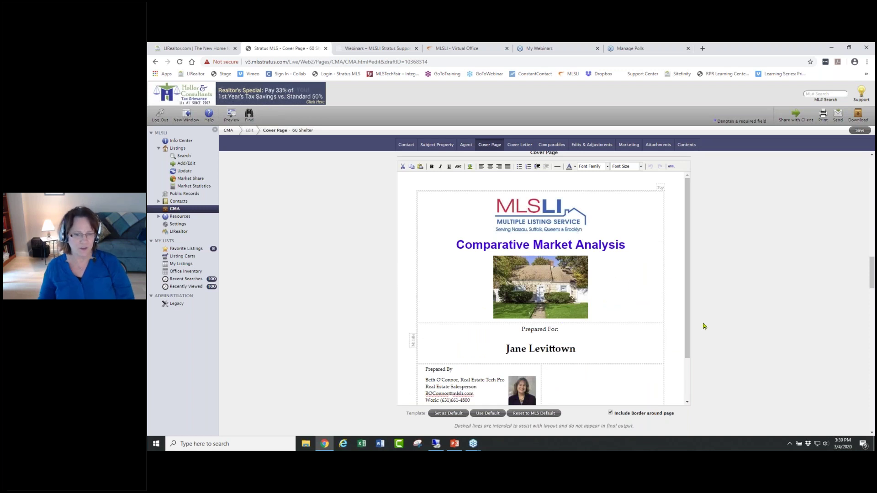
pyautogui.scroll(-1, 705, 332)
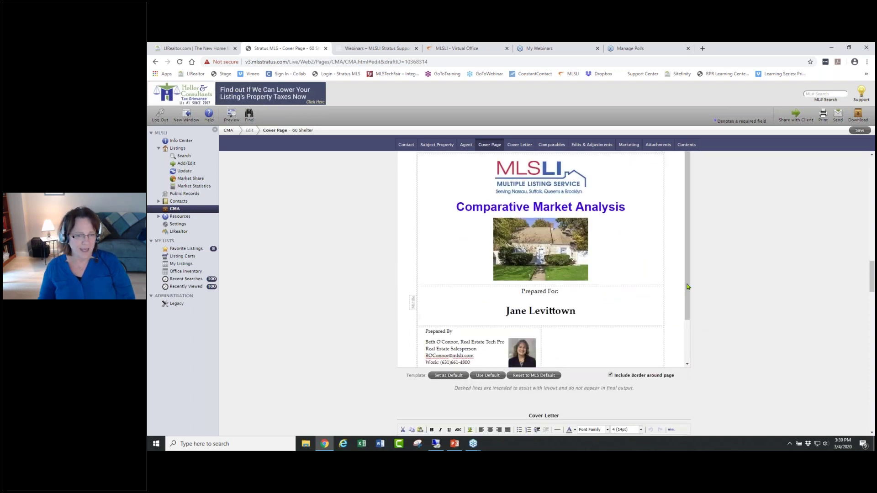
pyautogui.scroll(-6, 725, 284)
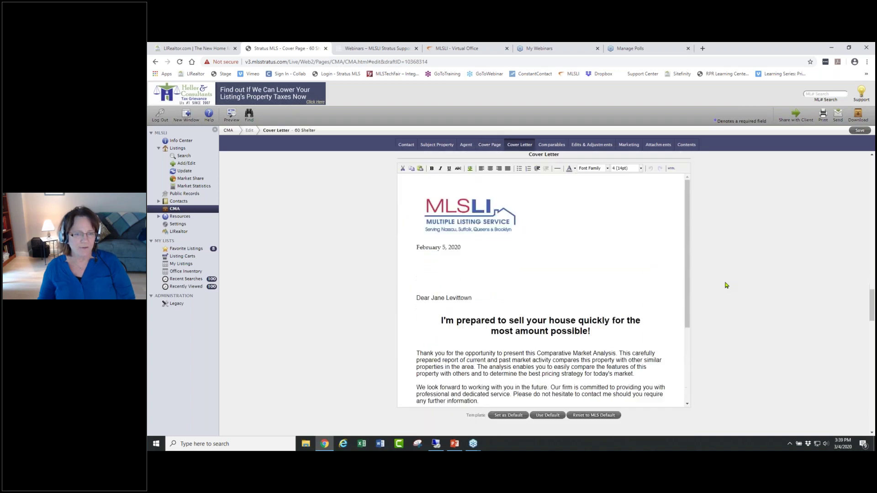
pyautogui.moveTo(597, 312); pyautogui.dragTo(430, 269)
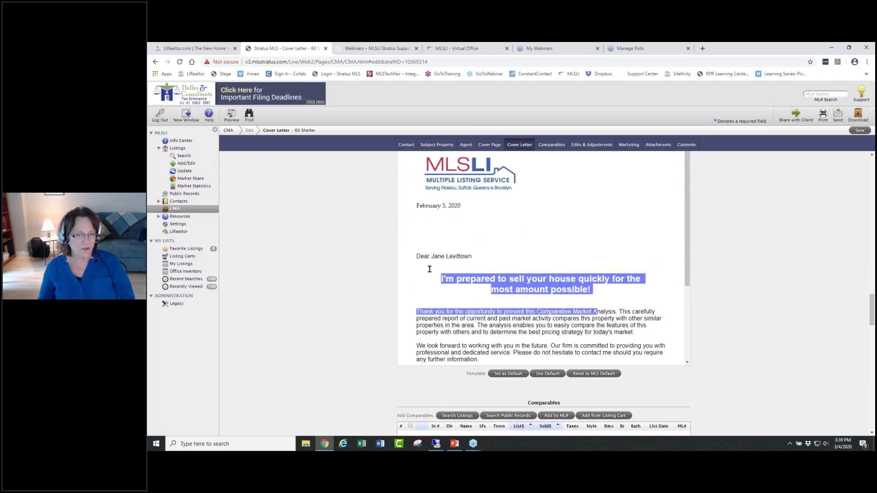
pyautogui.click(420, 283)
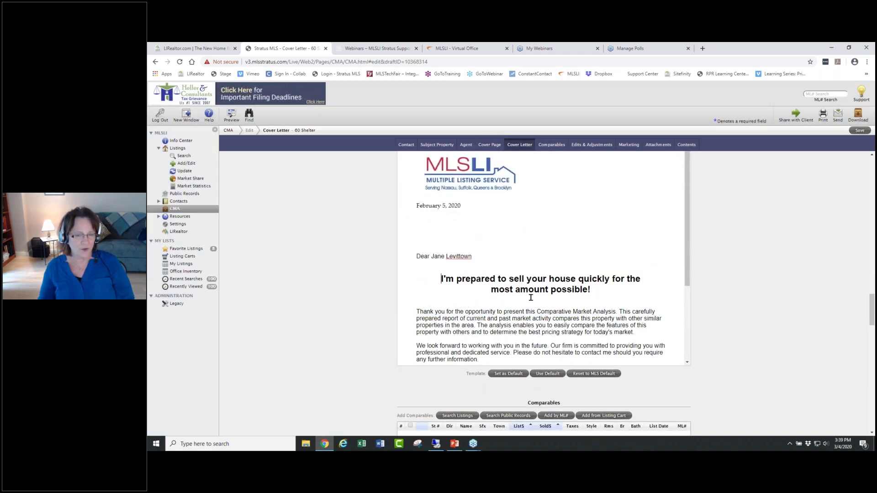
pyautogui.moveTo(599, 295); pyautogui.dragTo(438, 271)
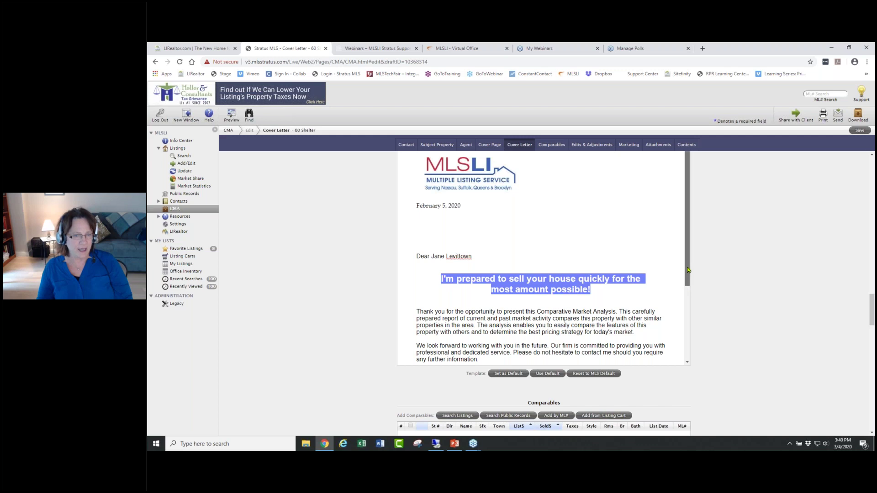
pyautogui.scroll(-2, 684, 273)
pyautogui.scroll(2, 693, 257)
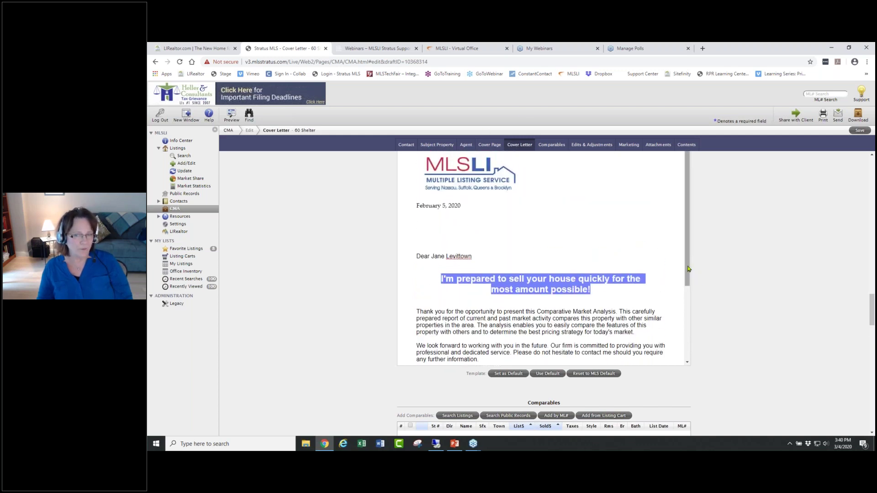
pyautogui.moveTo(689, 269)
pyautogui.mouseDown()
pyautogui.moveTo(690, 348)
pyautogui.moveTo(688, 293)
pyautogui.mouseUp()
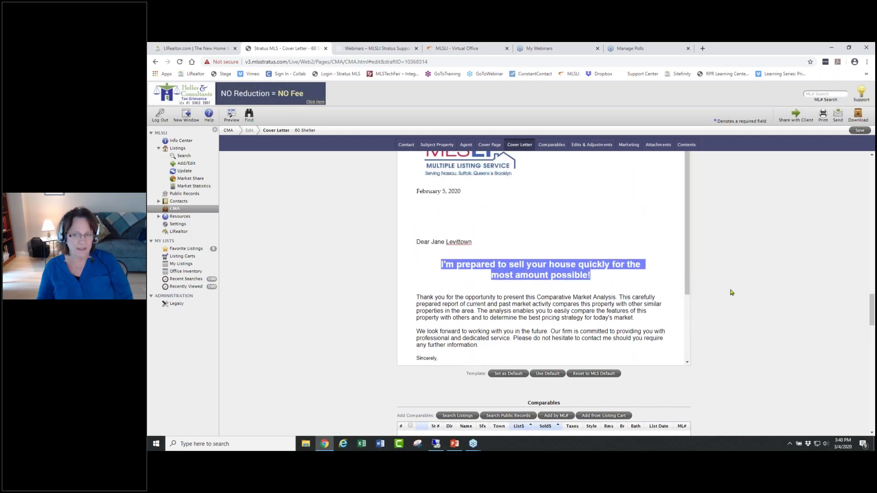
pyautogui.scroll(-5, 730, 292)
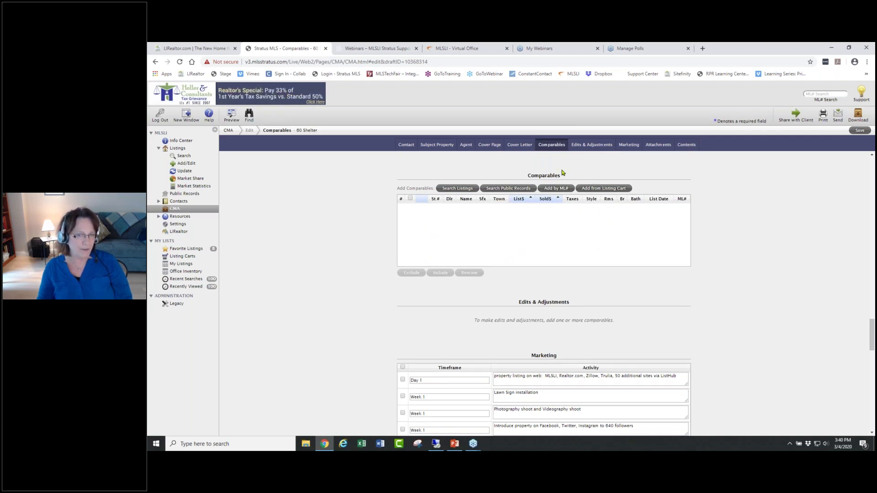
pyautogui.click(599, 189)
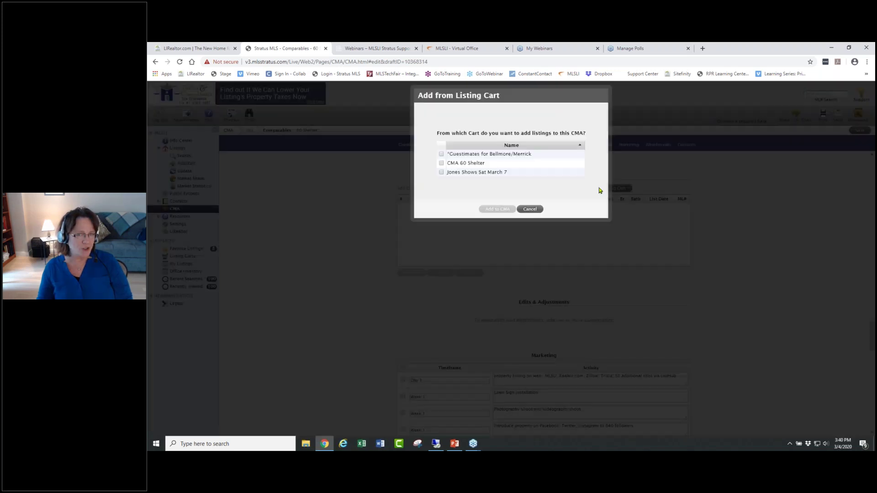
pyautogui.click(441, 163)
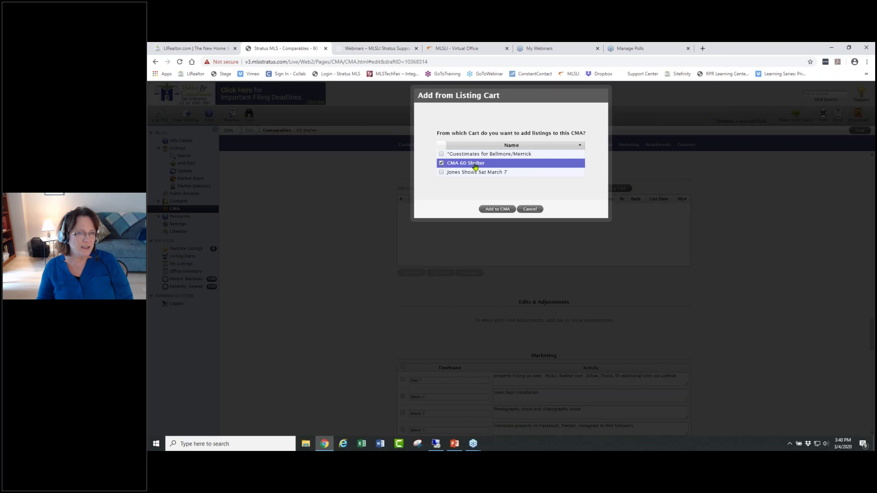
pyautogui.click(503, 210)
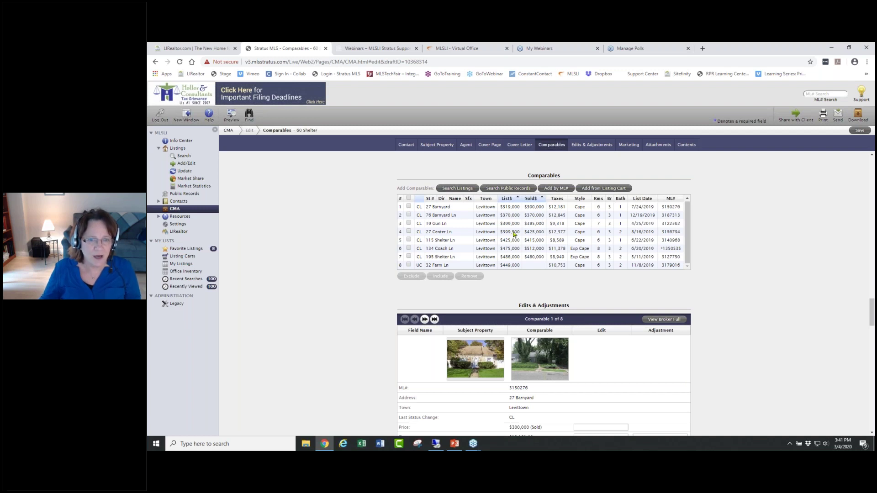
pyautogui.click(409, 232)
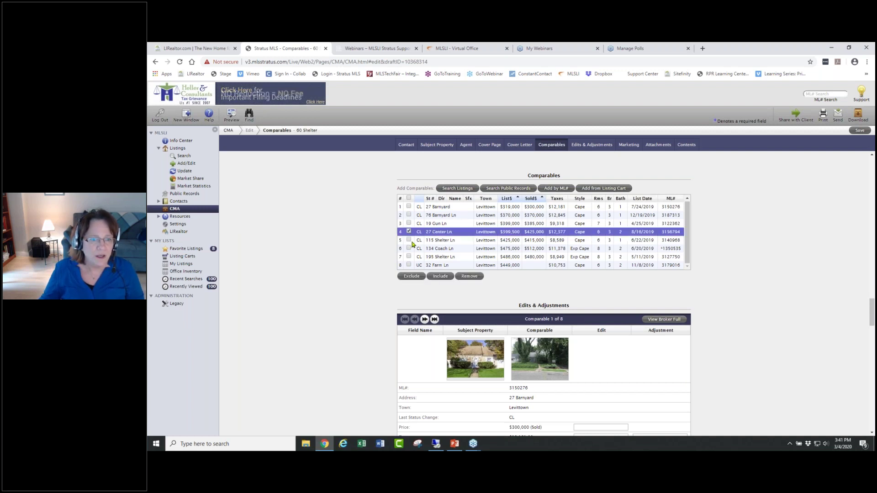
pyautogui.click(408, 240)
pyautogui.click(409, 248)
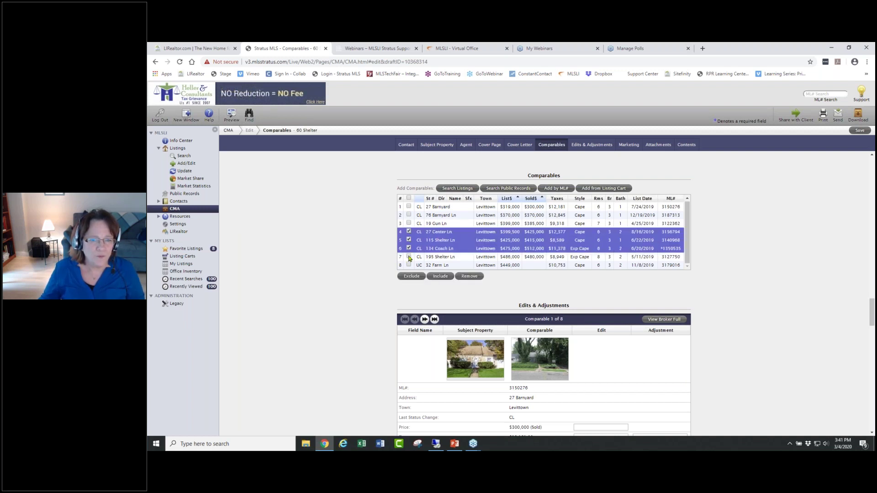
pyautogui.click(409, 257)
pyautogui.click(468, 276)
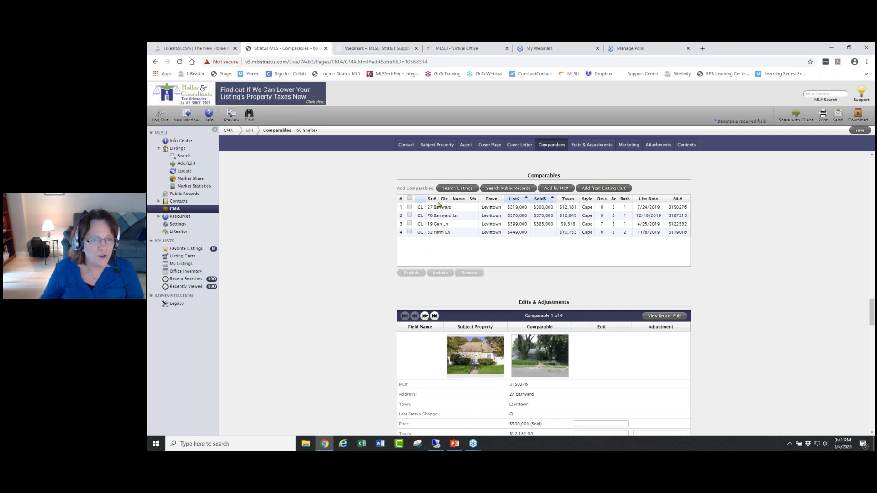
pyautogui.click(457, 189)
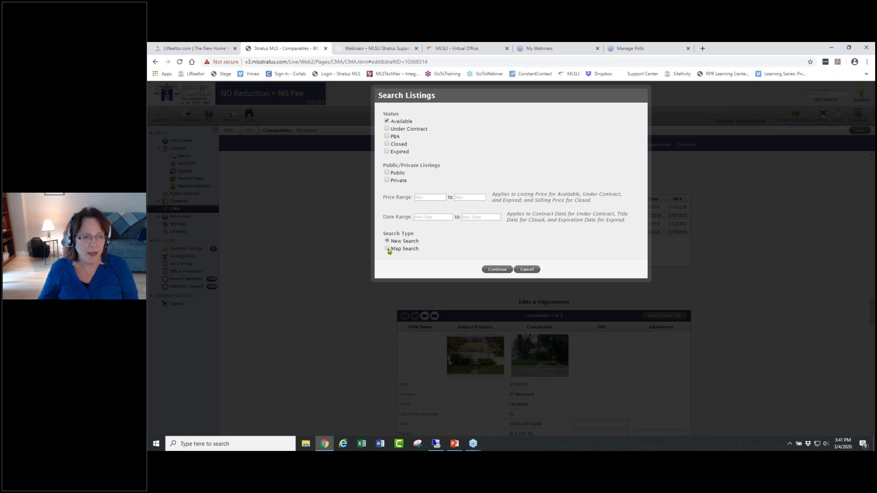
# - Start a new comparables search with Levittown as the town
pyautogui.click(497, 269)
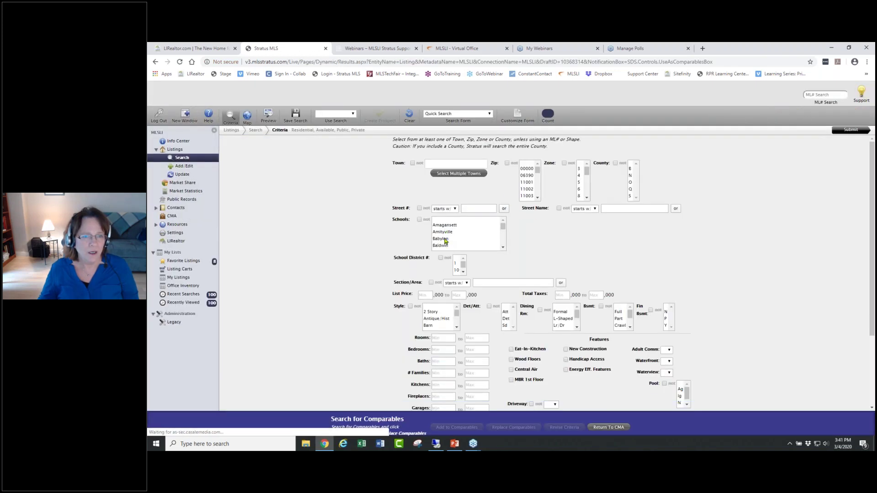
pyautogui.click(455, 164)
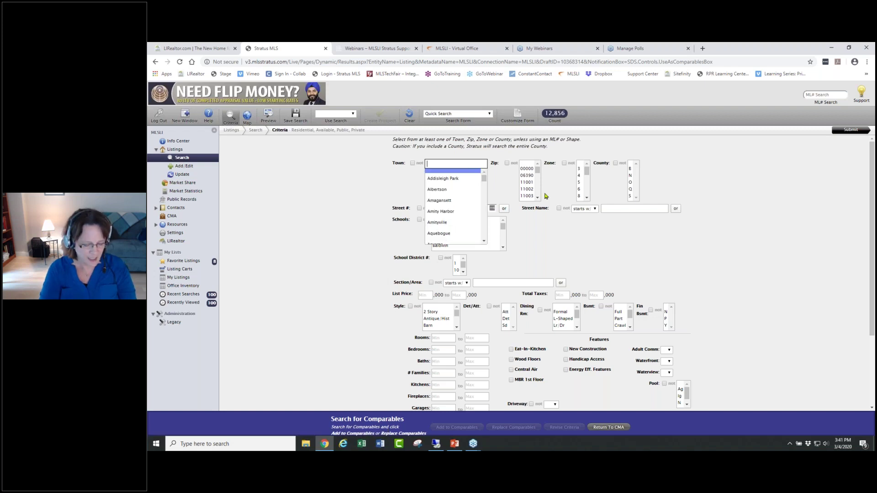
pyautogui.write('lev')
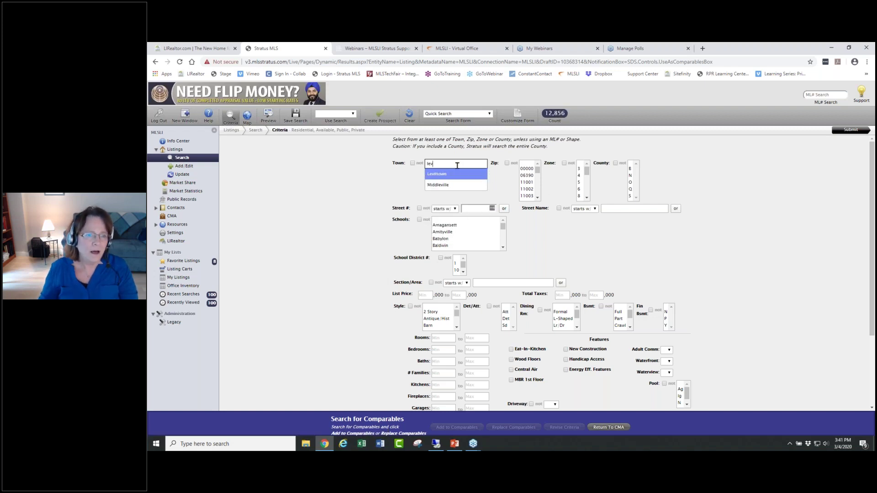
pyautogui.click(453, 176)
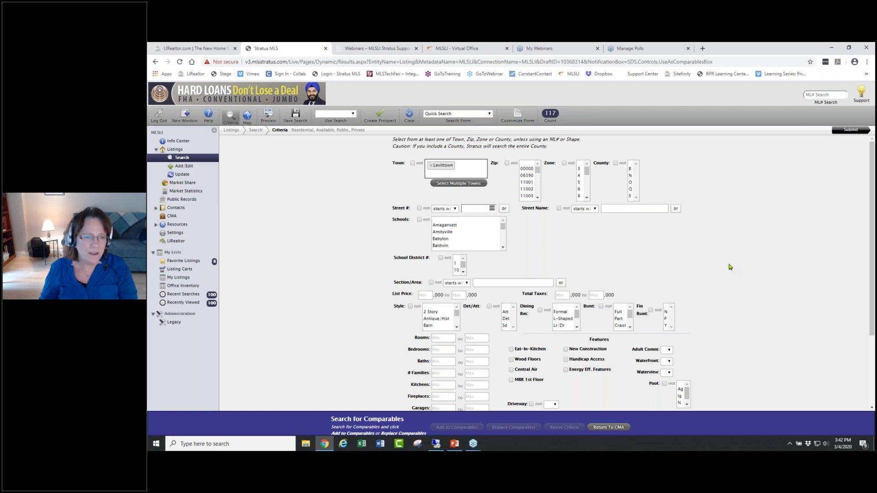
# - Limit the search to 3 bedrooms and 2–3 baths and submit it, returning 23 listings
pyautogui.scroll(-1, 729, 267)
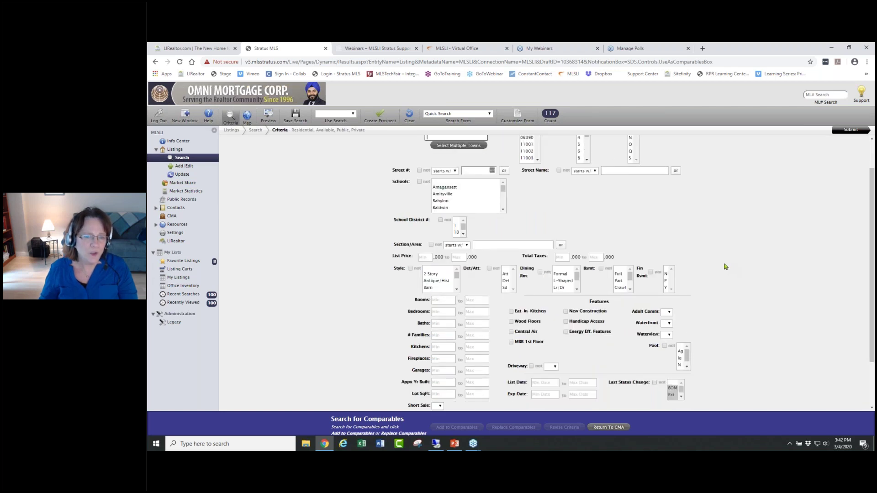
pyautogui.click(447, 313)
pyautogui.write('3')
pyautogui.press('Tab')
pyautogui.write('3')
pyautogui.click(445, 321)
pyautogui.write('2')
pyautogui.click(480, 323)
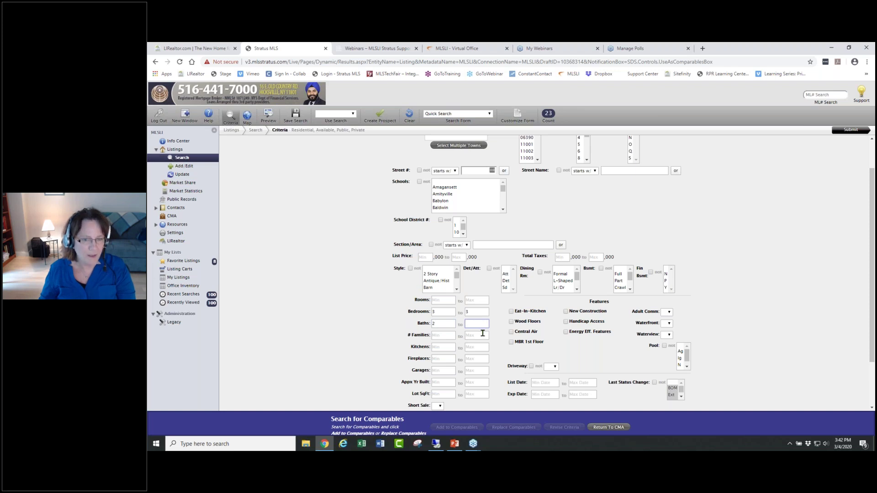
pyautogui.write('3')
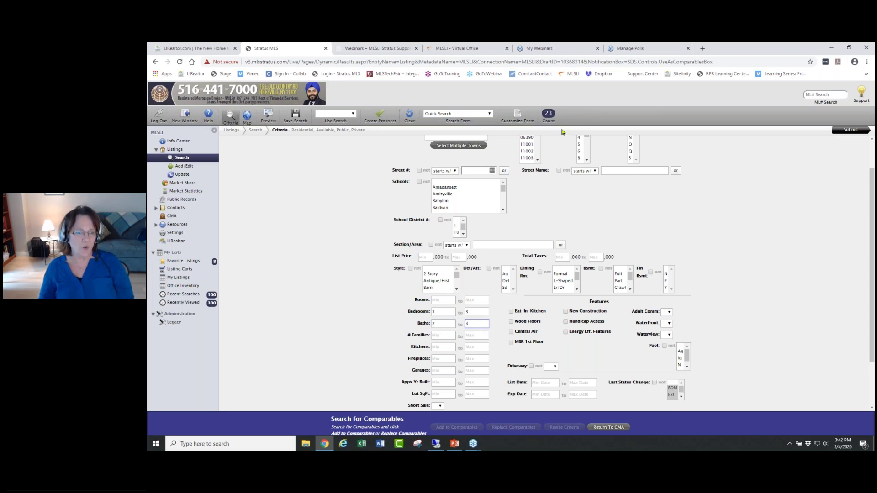
pyautogui.click(846, 130)
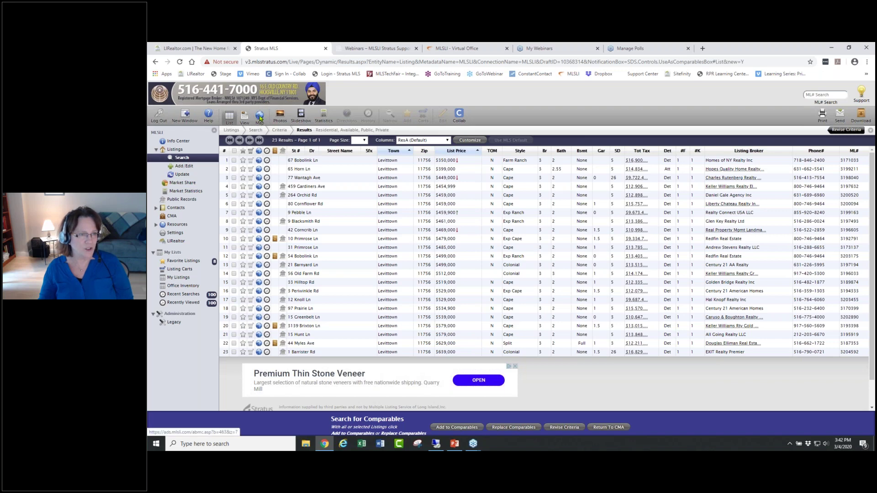
# - Show the results on the map and enable map search, covering 111 listings
pyautogui.click(259, 116)
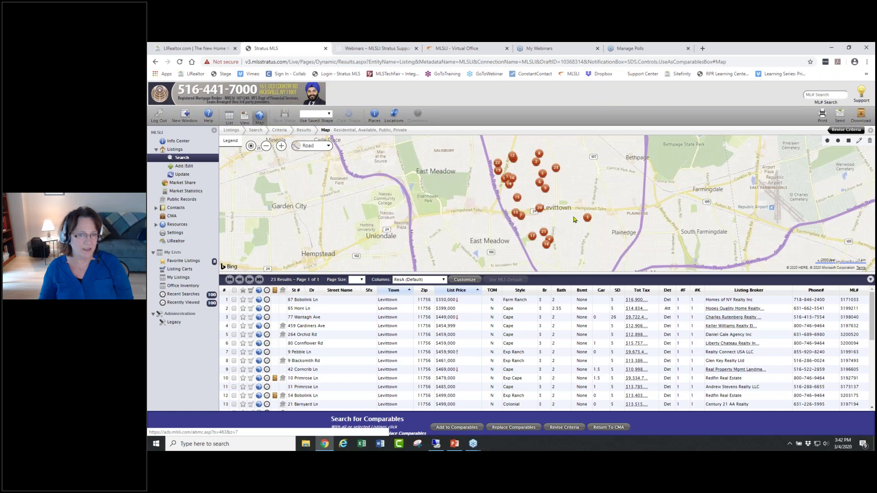
pyautogui.moveTo(575, 224); pyautogui.dragTo(556, 205)
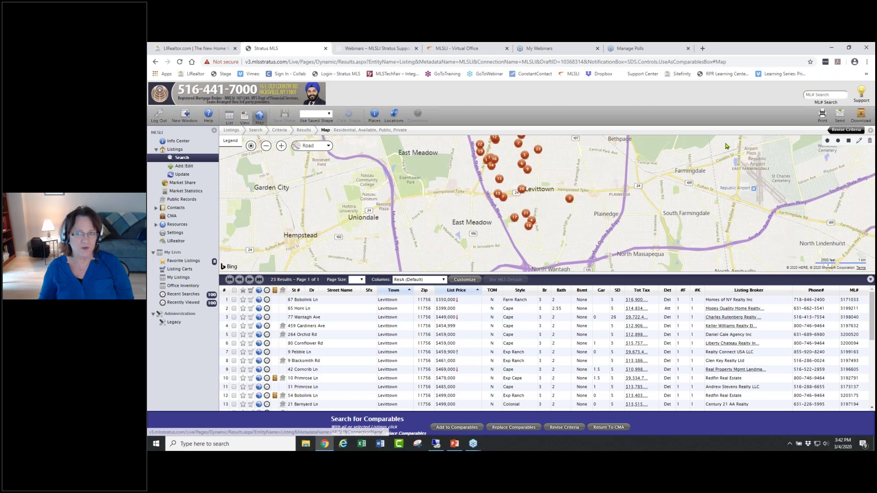
pyautogui.click(826, 141)
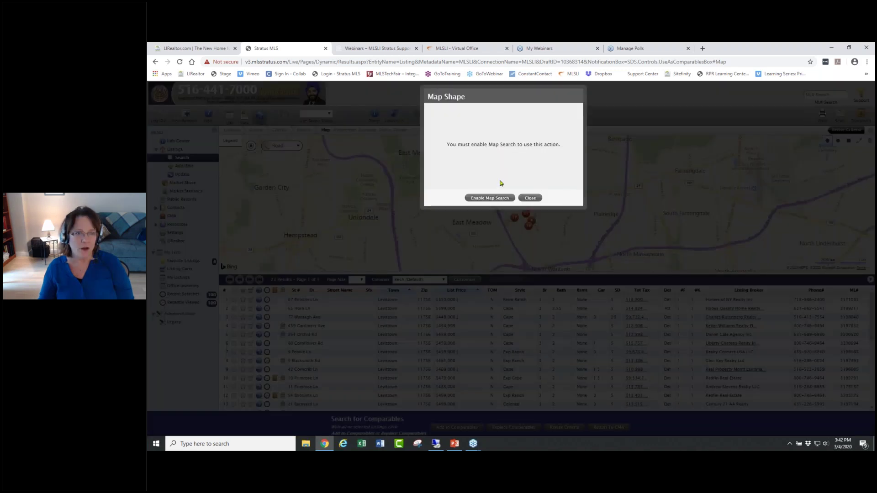
pyautogui.click(489, 198)
pyautogui.click(827, 142)
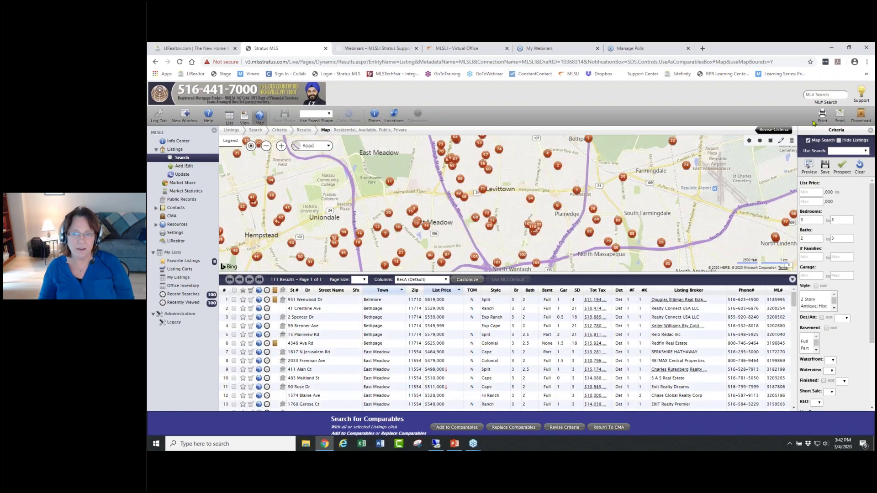
# - Draw a polygon search area around Levittown between East Meadow, North Wantagh and Plainedge
pyautogui.click(748, 143)
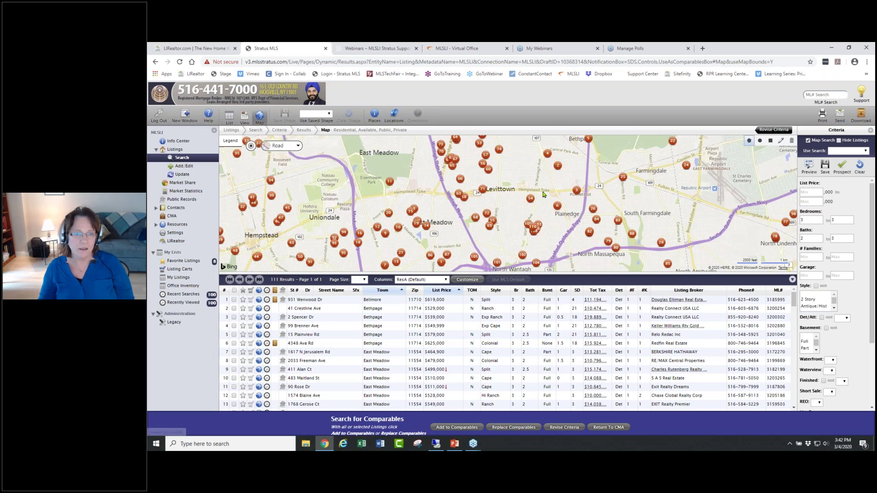
pyautogui.click(558, 191)
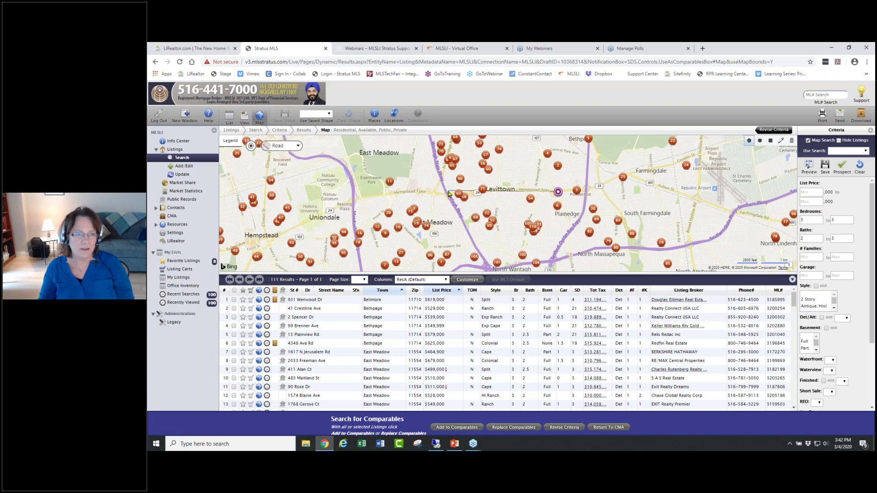
pyautogui.click(448, 191)
pyautogui.click(468, 238)
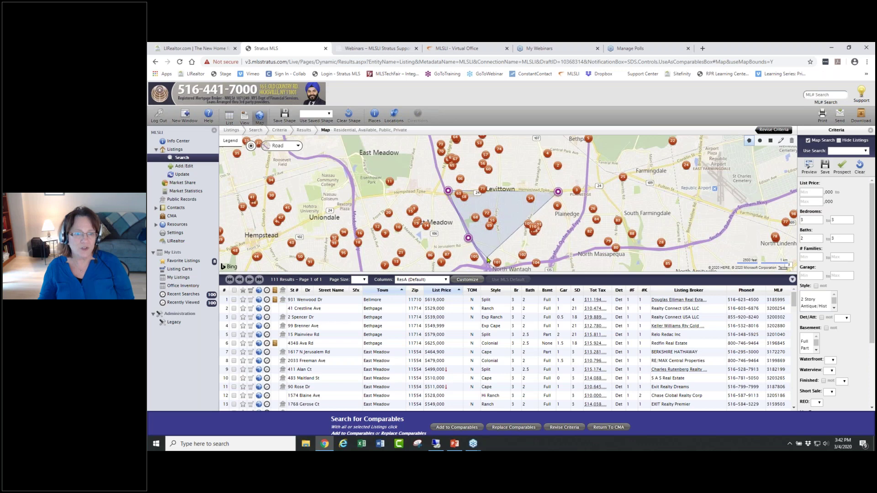
pyautogui.click(487, 256)
pyautogui.click(561, 242)
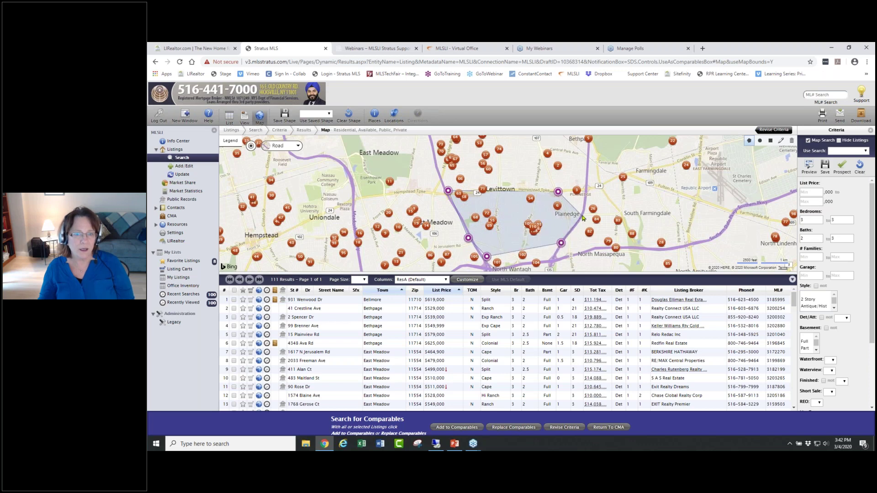
pyautogui.click(523, 247)
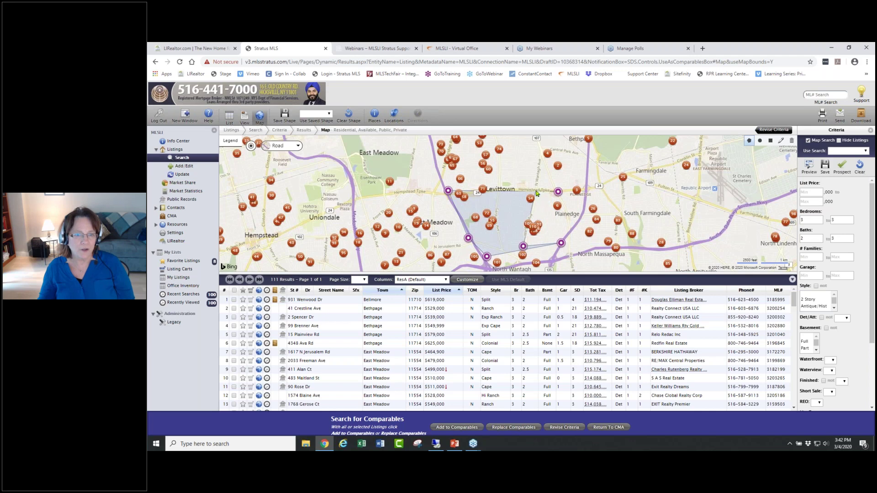
pyautogui.click(536, 190)
pyautogui.doubleClick(535, 190)
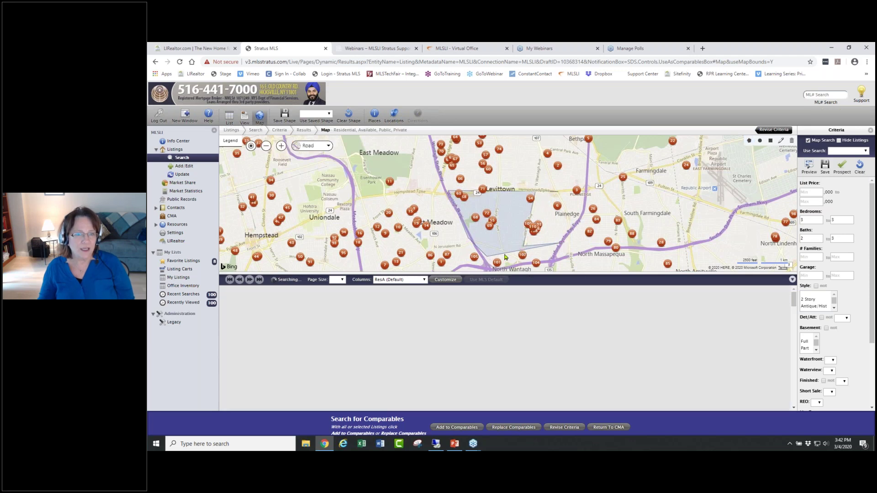
# - Reshape the drawn area by pulling in its outlying corner, leaving 7 listings
pyautogui.click(781, 145)
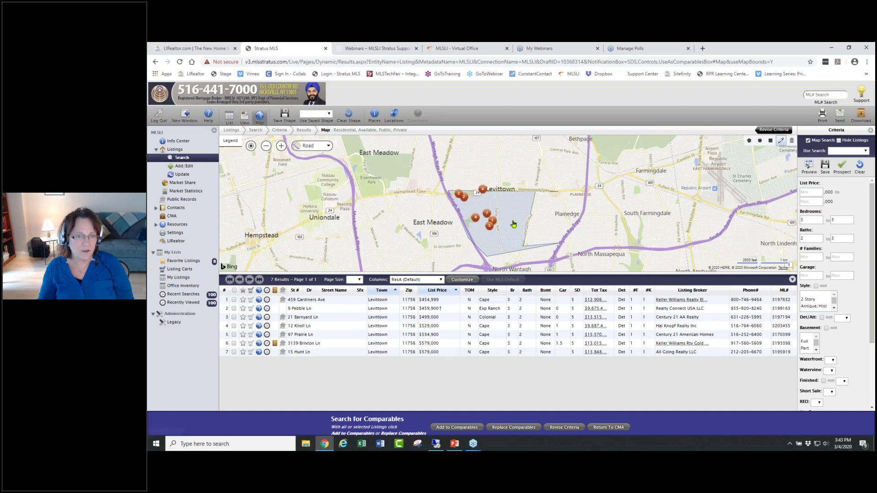
pyautogui.click(504, 221)
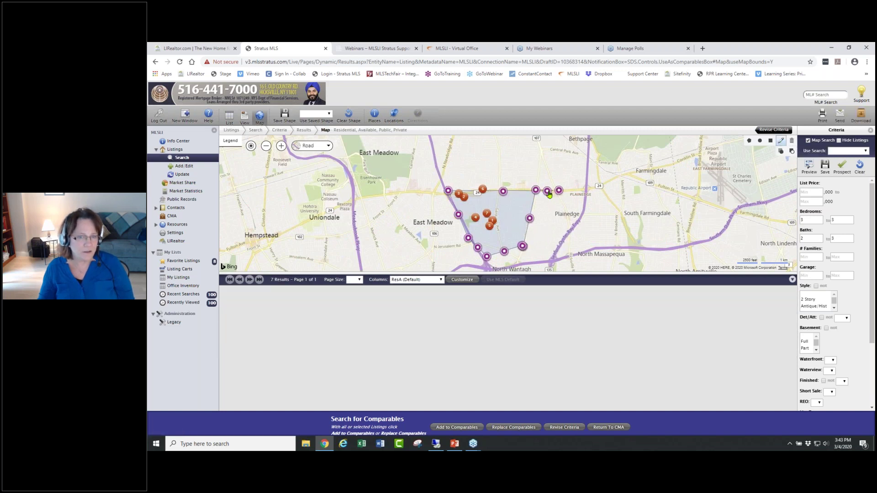
pyautogui.moveTo(558, 191); pyautogui.dragTo(537, 193)
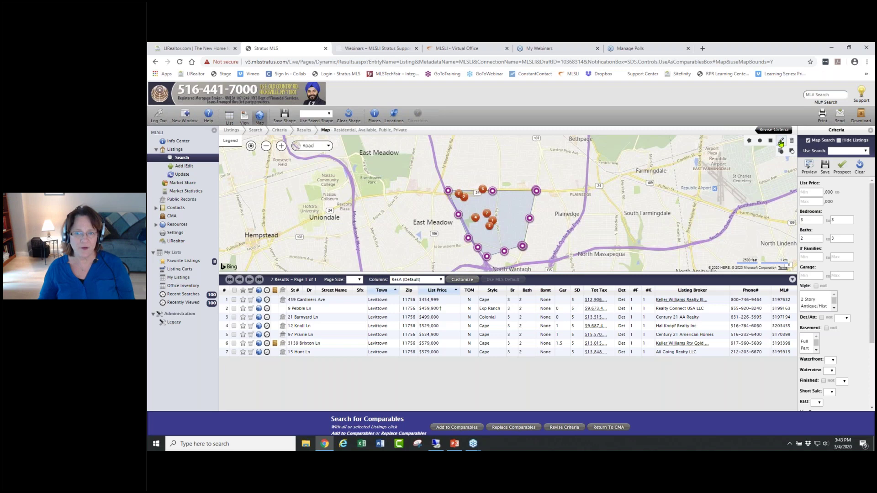
pyautogui.click(781, 141)
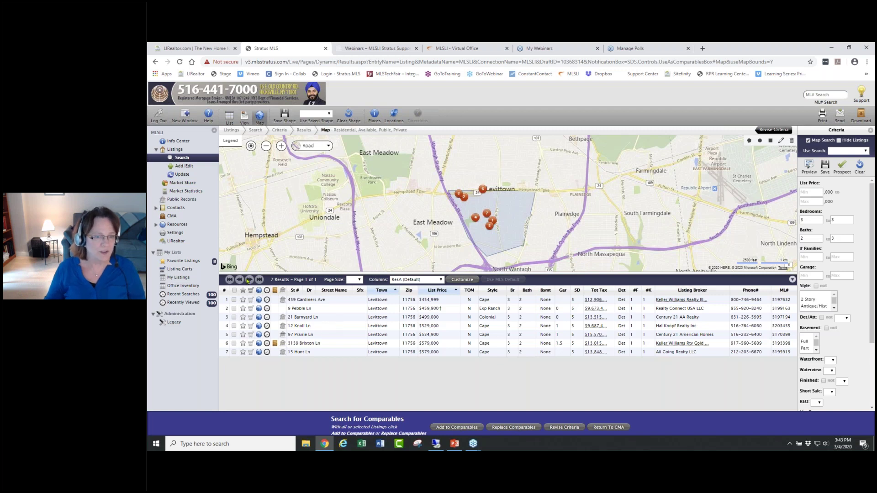
pyautogui.click(234, 309)
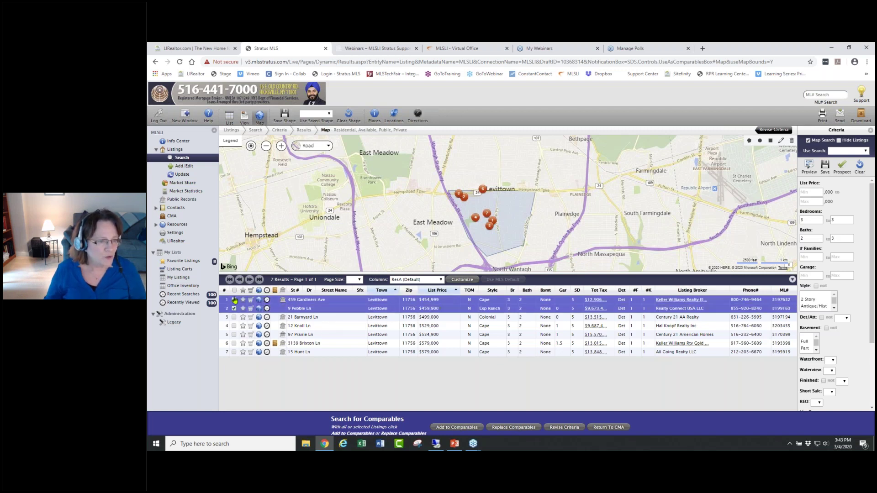
pyautogui.click(234, 309)
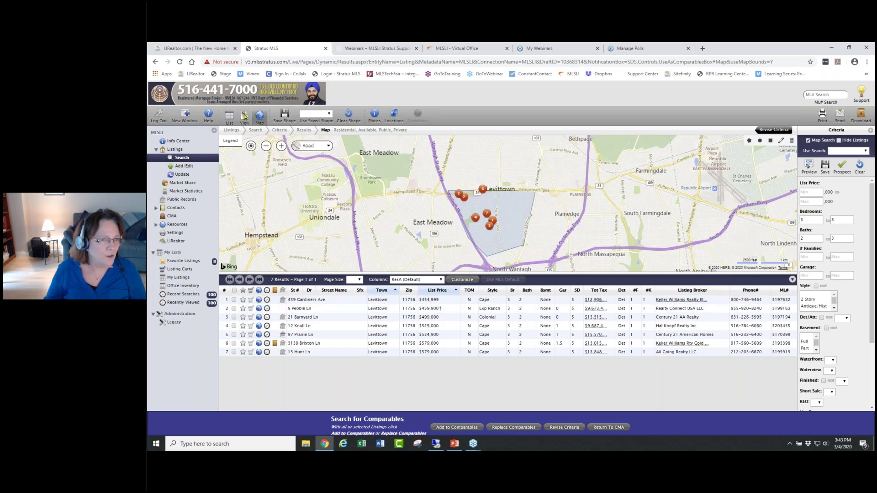
pyautogui.click(245, 116)
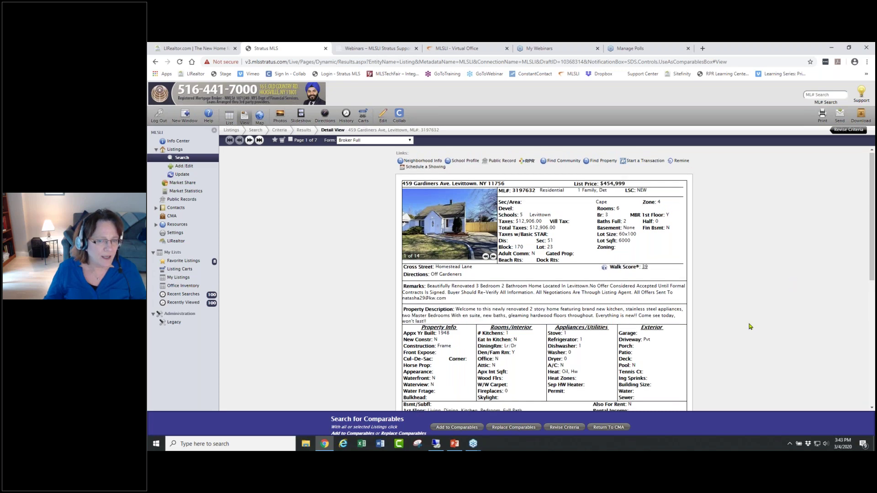
pyautogui.scroll(-5, 744, 323)
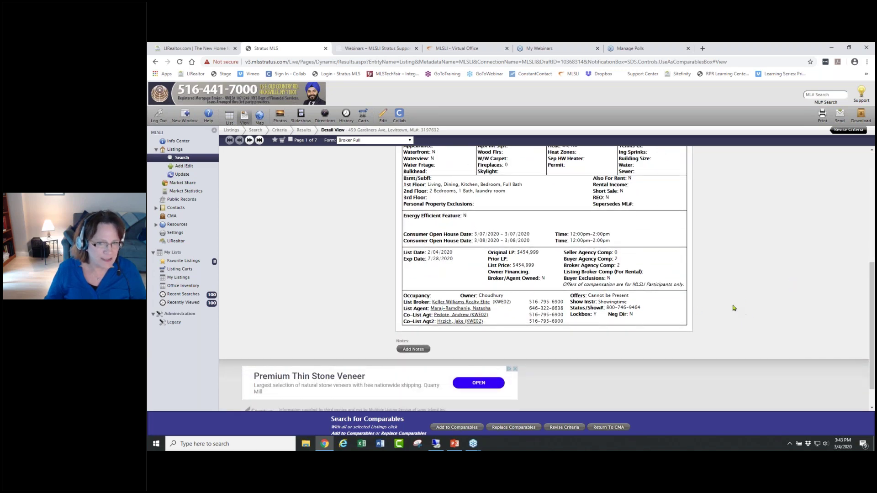
pyautogui.scroll(5, 722, 307)
pyautogui.scroll(-3, 721, 307)
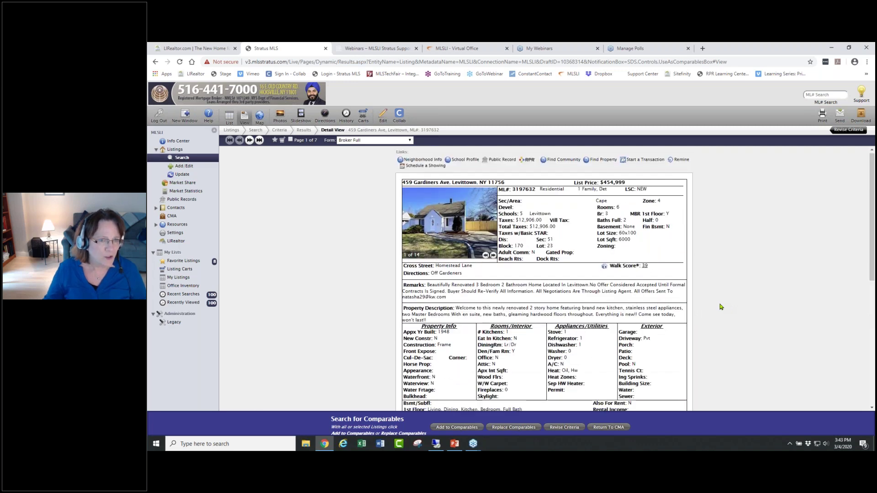
pyautogui.moveTo(456, 190); pyautogui.dragTo(392, 180)
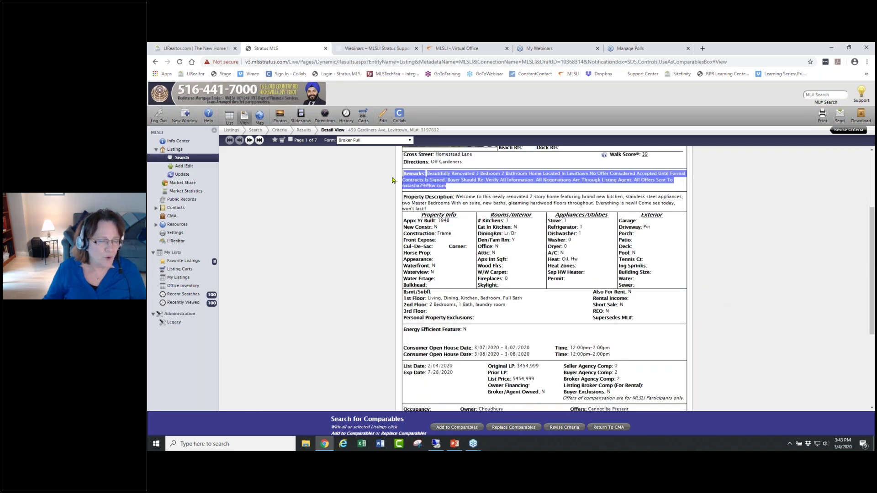
pyautogui.scroll(-3, 602, 294)
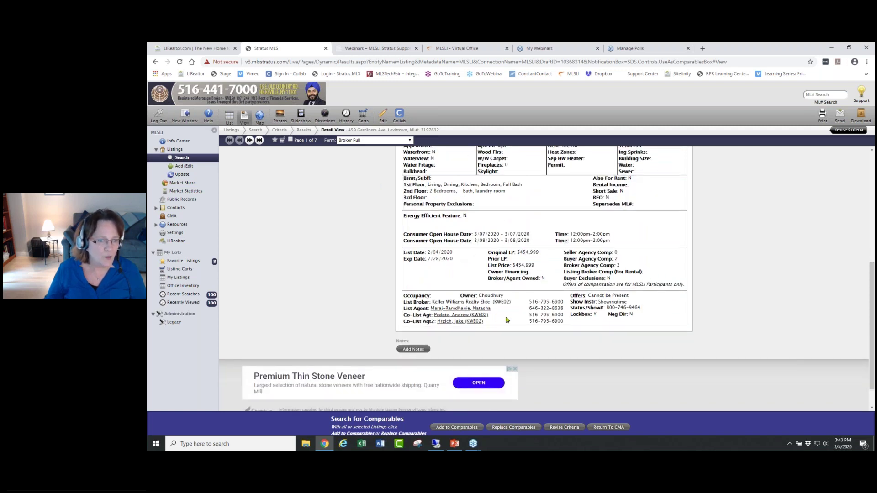
pyautogui.scroll(5, 720, 304)
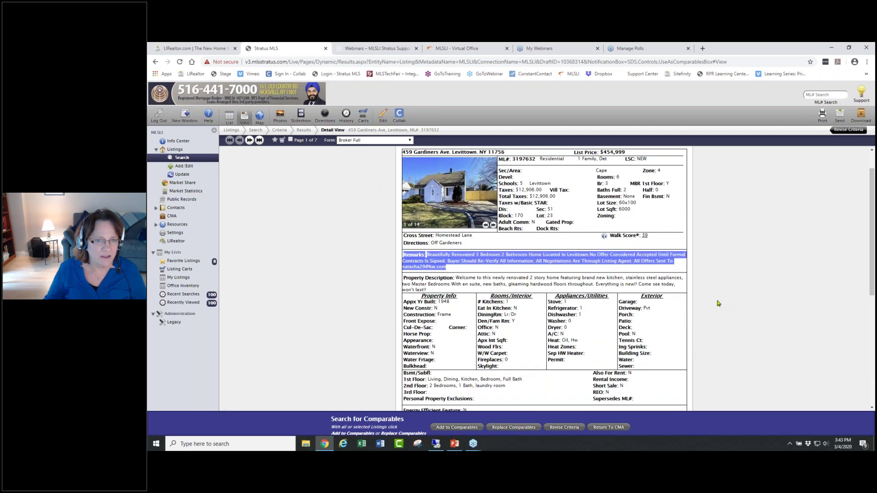
pyautogui.click(719, 303)
pyautogui.scroll(-2, 719, 304)
pyautogui.scroll(3, 717, 301)
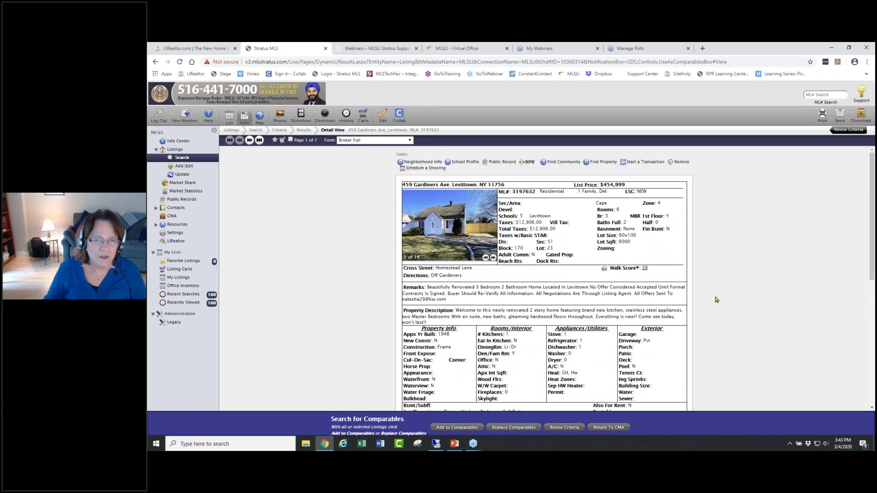
pyautogui.scroll(-5, 714, 297)
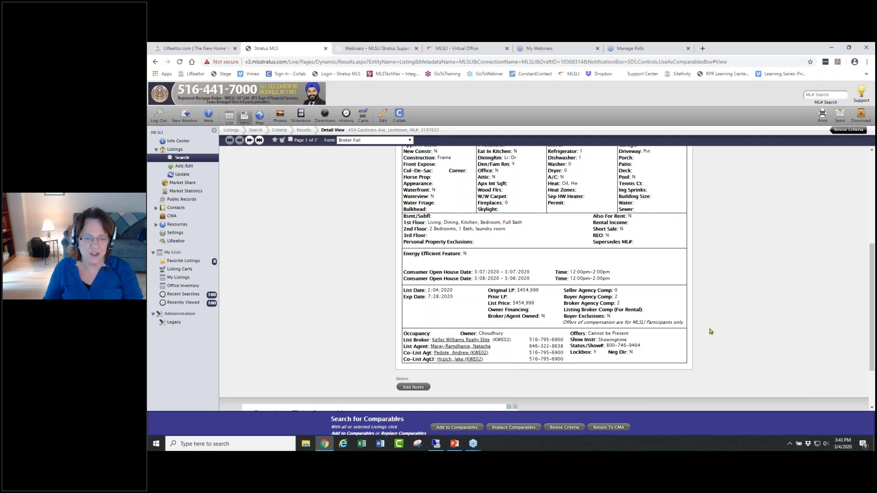
pyautogui.scroll(5, 710, 331)
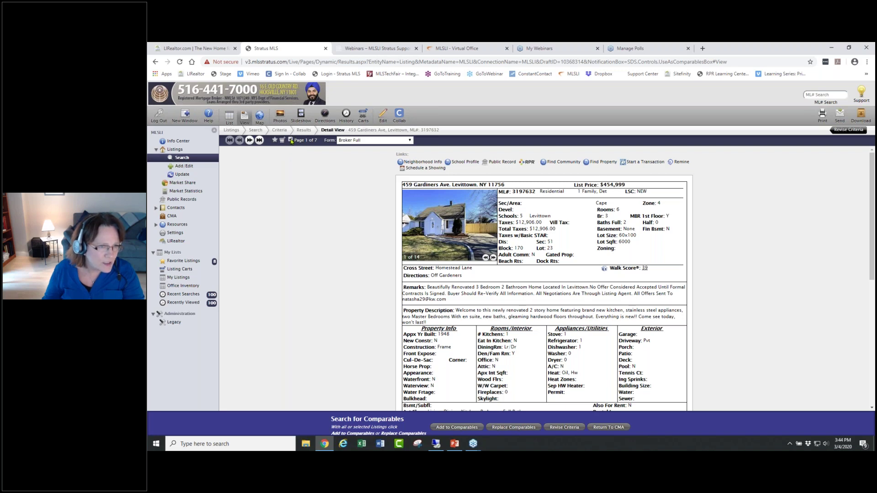
pyautogui.click(250, 140)
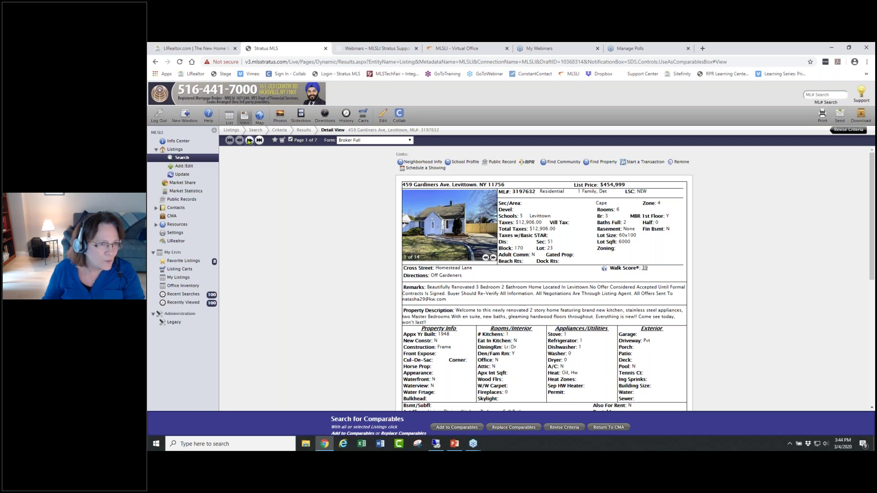
pyautogui.click(291, 140)
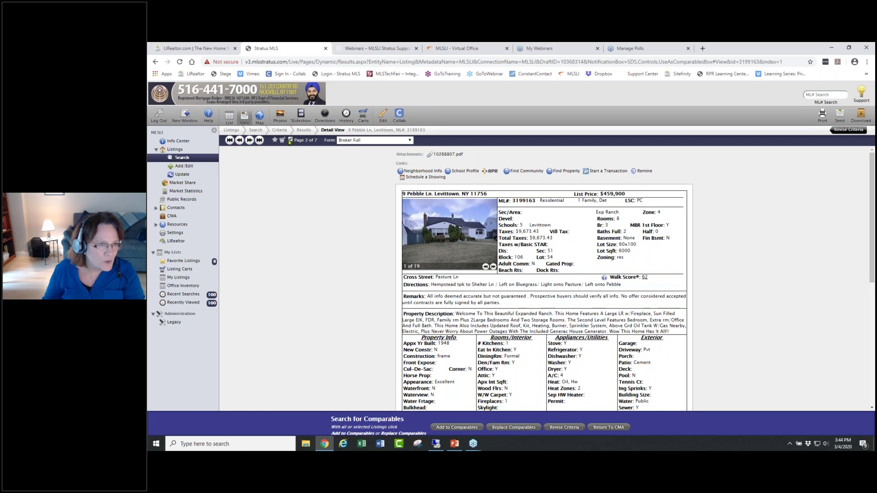
pyautogui.click(249, 140)
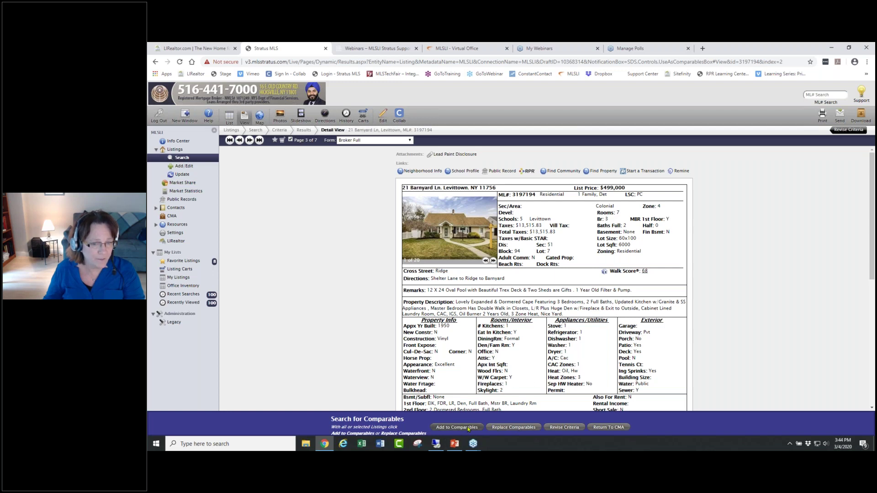
pyautogui.click(438, 426)
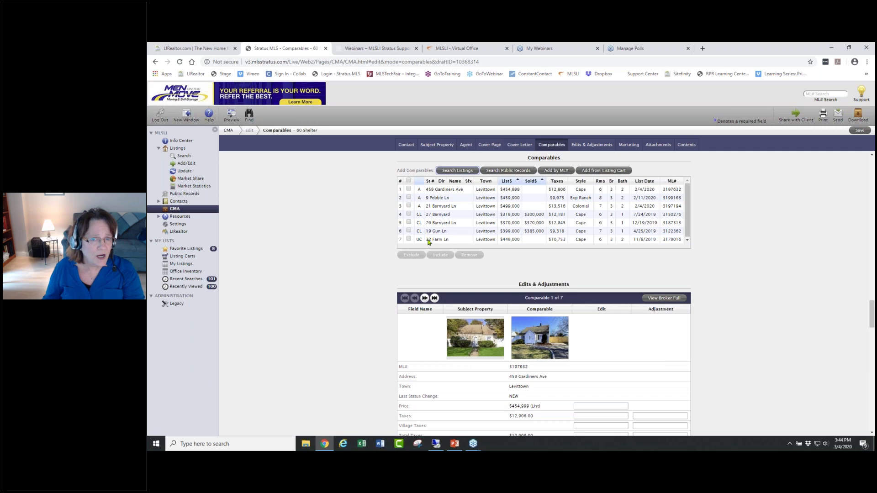
# - Review the Edits & Adjustments for comparable 1 of 7
pyautogui.scroll(-2, 803, 297)
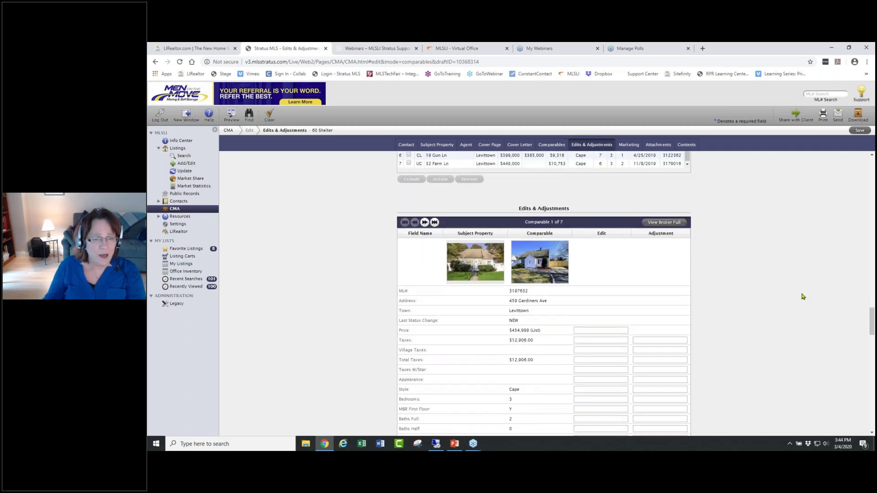
pyautogui.scroll(5, 803, 297)
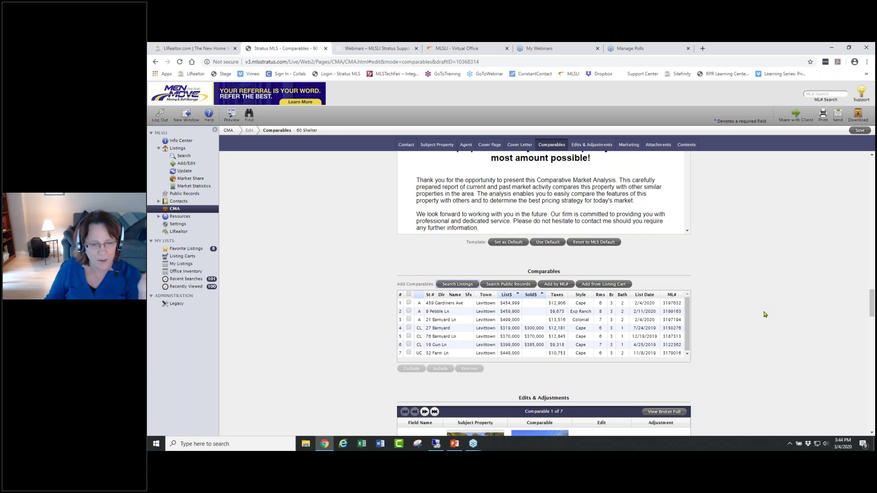
pyautogui.scroll(-3, 760, 311)
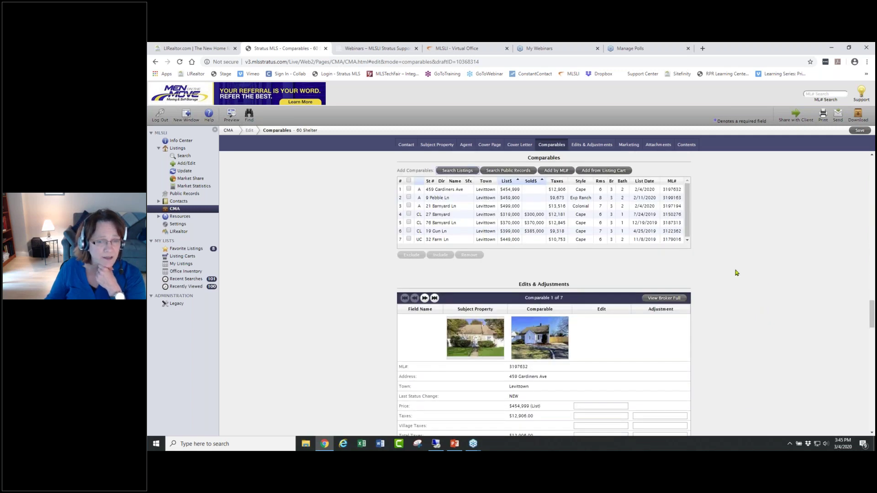
pyautogui.scroll(1, 740, 274)
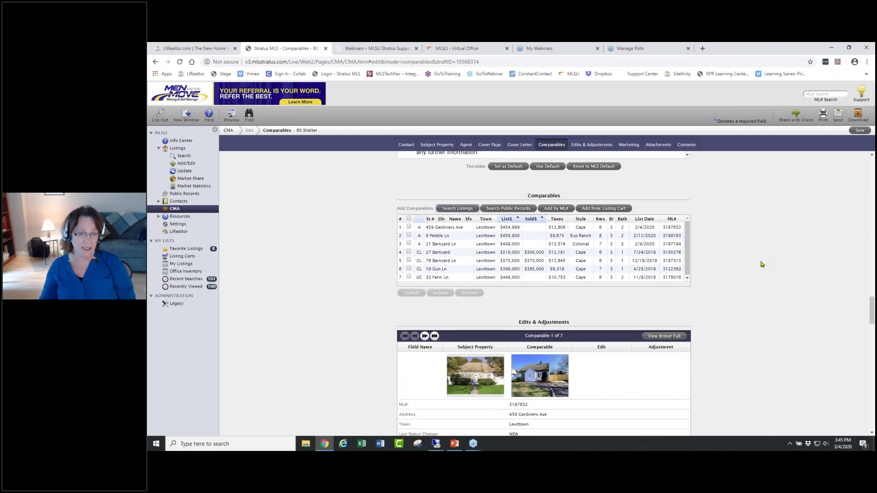
pyautogui.scroll(-10, 759, 267)
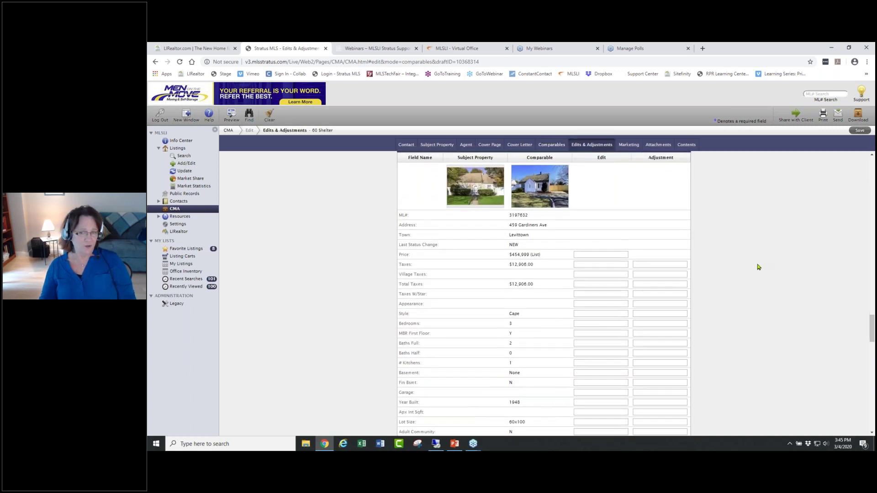
pyautogui.scroll(4, 756, 265)
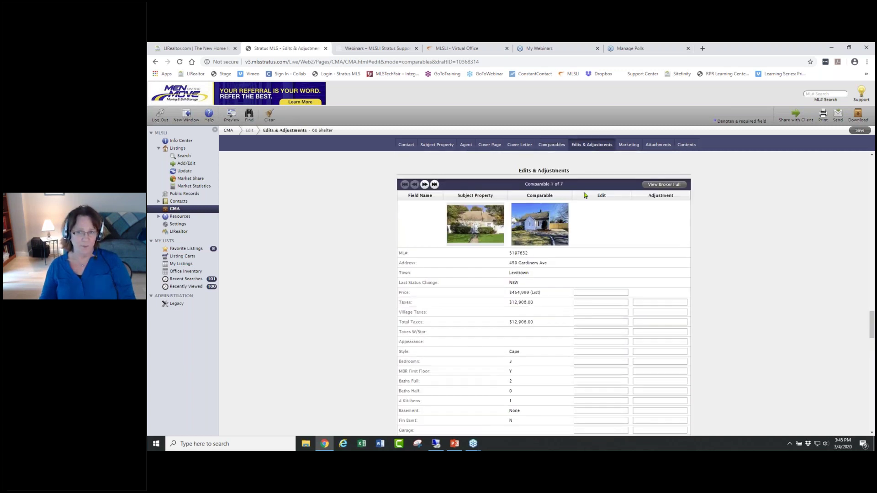
pyautogui.click(425, 184)
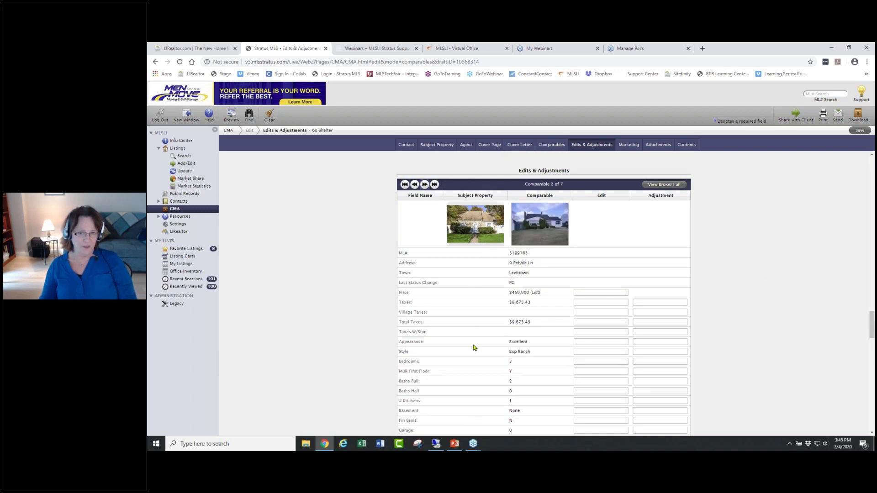
pyautogui.click(425, 184)
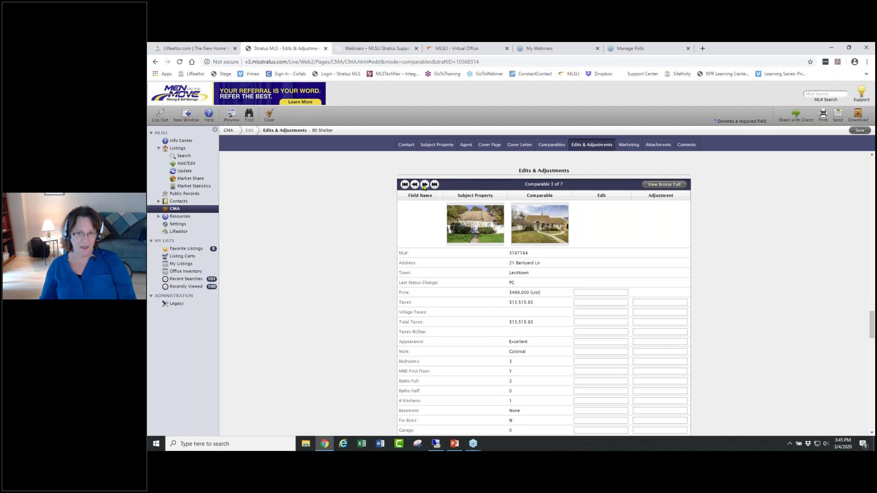
pyautogui.click(425, 184)
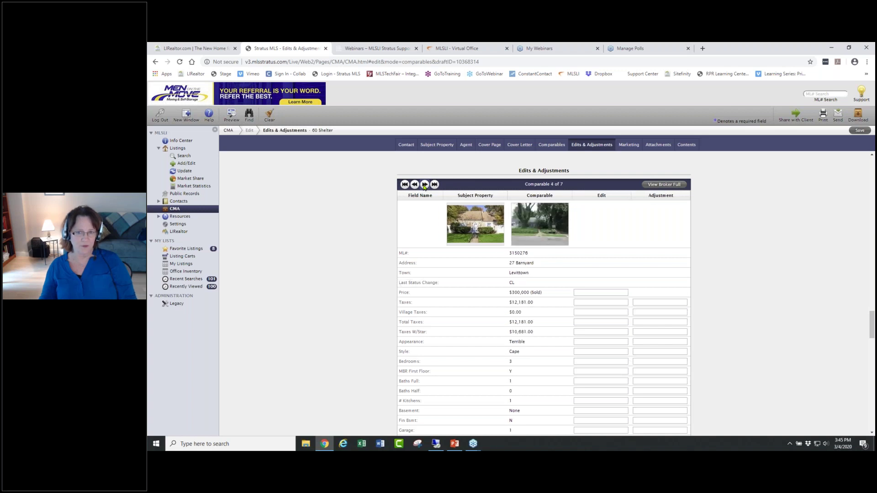
pyautogui.click(425, 185)
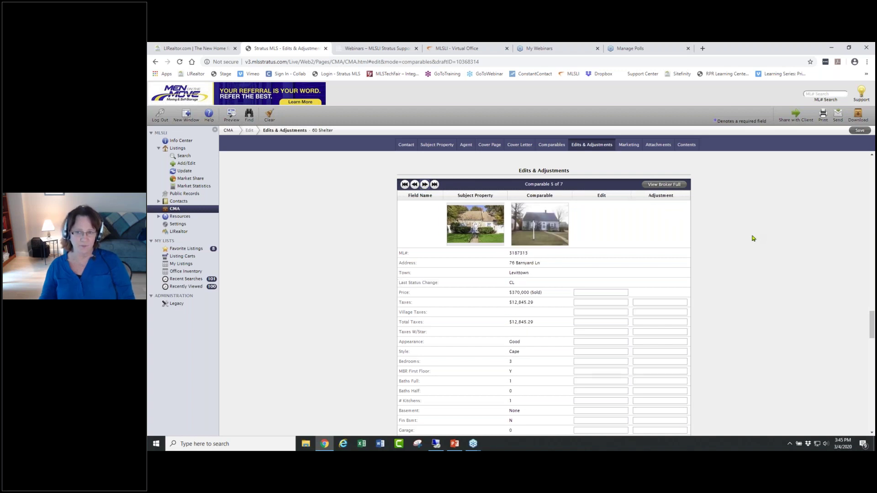
pyautogui.scroll(-6, 752, 240)
pyautogui.scroll(-3, 752, 240)
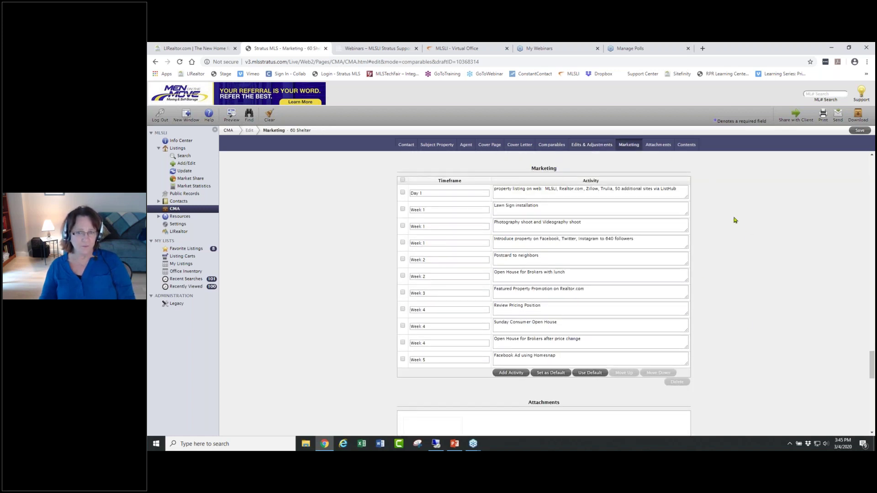
# - Select the Day 1 timeframe in the Marketing table, then scroll to the empty Attachments section
pyautogui.moveTo(426, 195); pyautogui.dragTo(411, 194)
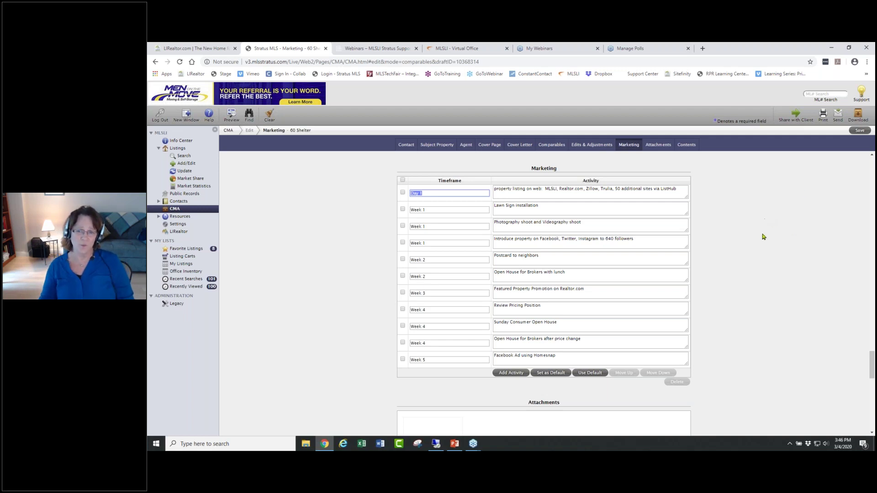
pyautogui.scroll(-1, 741, 261)
pyautogui.scroll(-5, 740, 260)
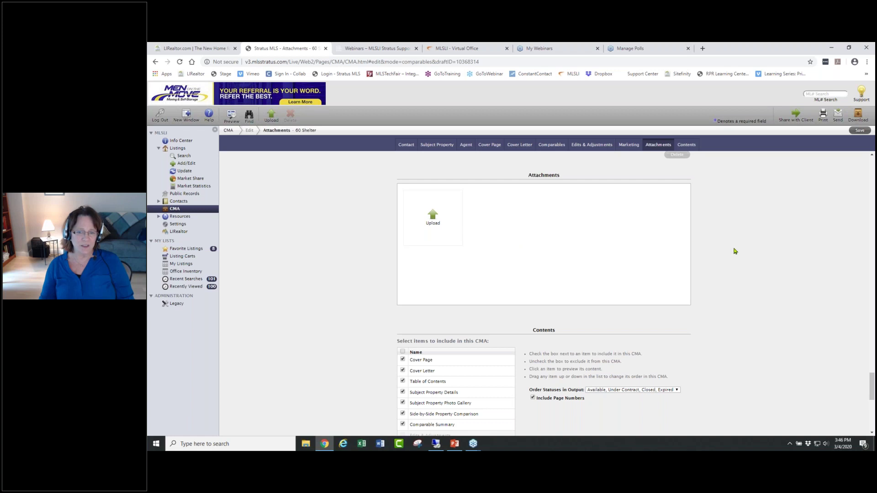
# - Uncheck Subject Property Photo Gallery and Photo Gallery in the CMA contents
pyautogui.scroll(-4, 767, 247)
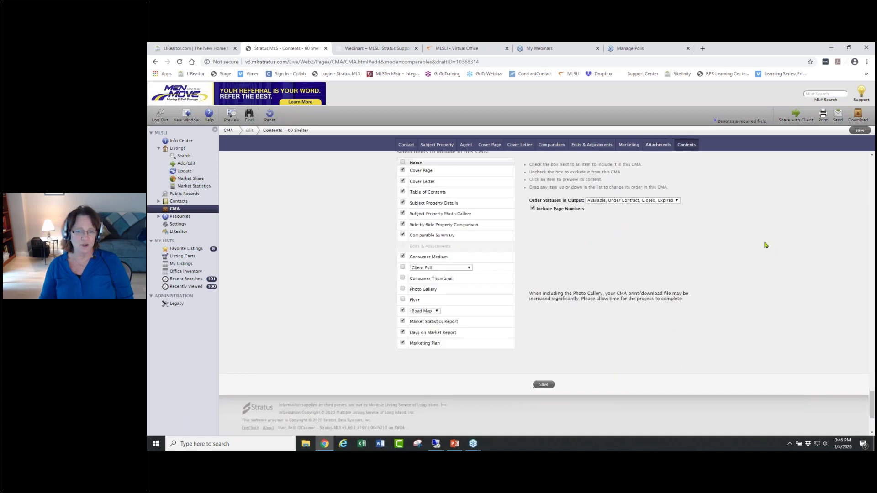
pyautogui.scroll(1, 766, 245)
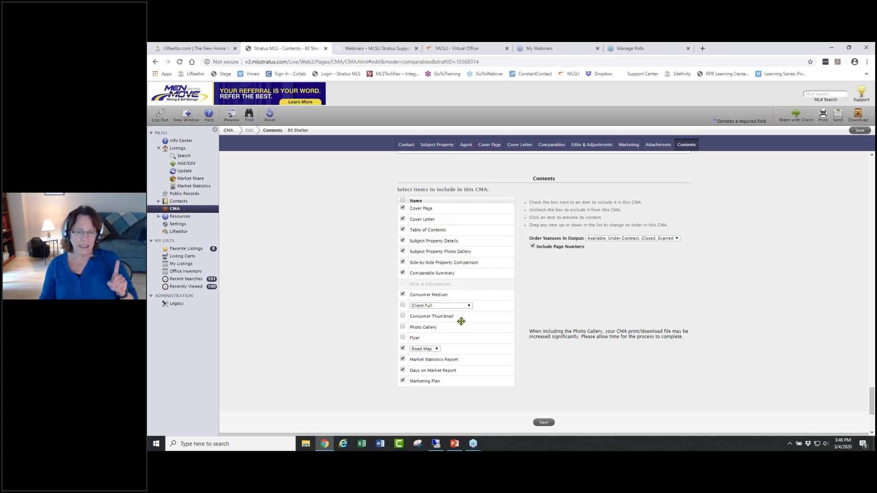
pyautogui.click(403, 327)
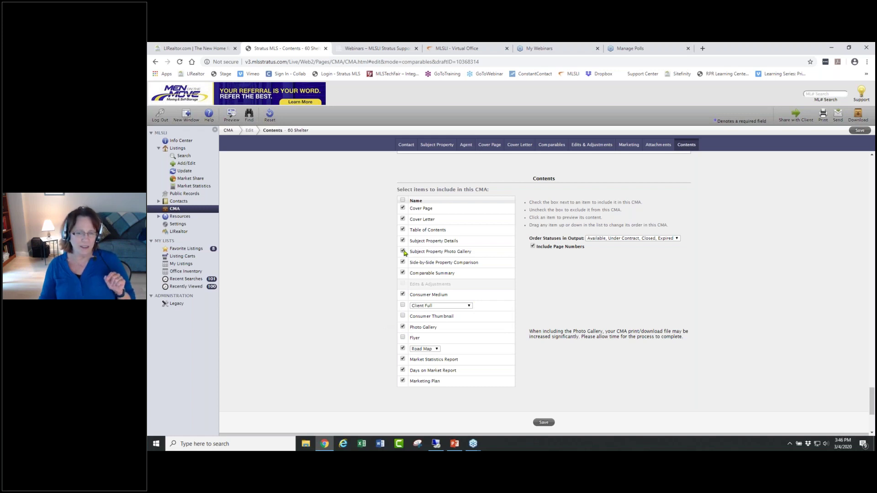
pyautogui.click(402, 251)
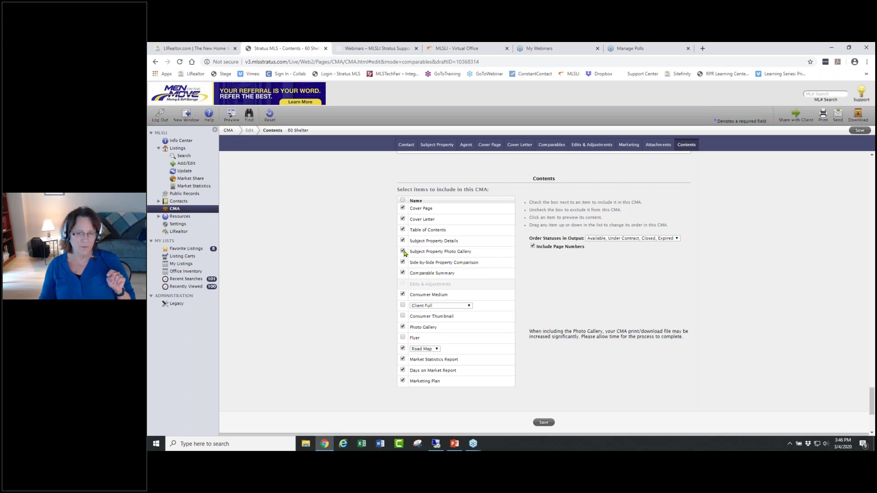
pyautogui.click(403, 327)
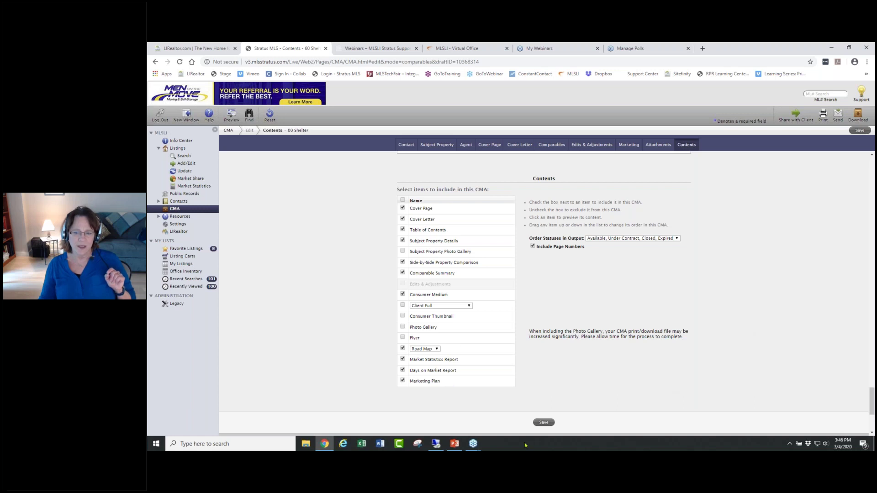
pyautogui.click(544, 422)
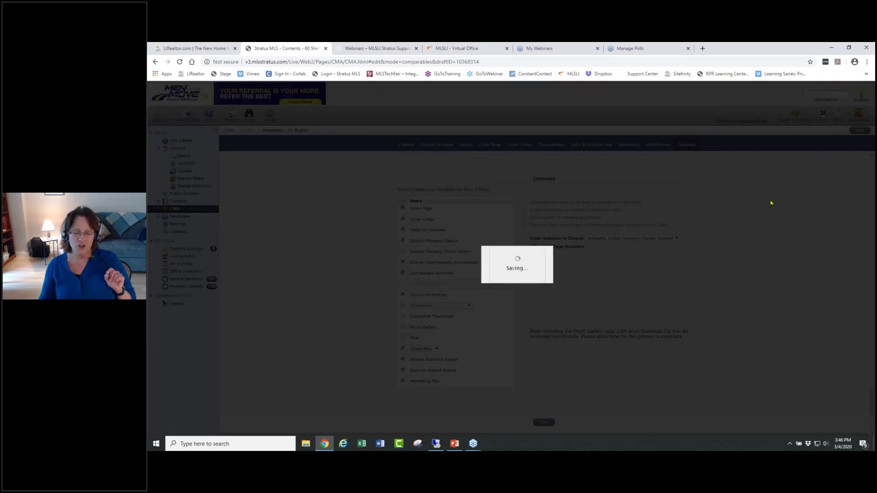
pyautogui.click(519, 164)
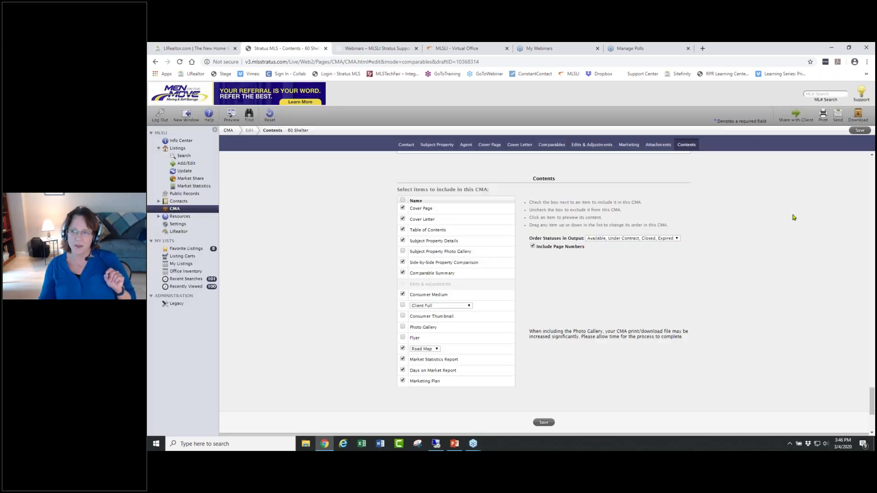
pyautogui.click(823, 115)
pyautogui.click(486, 194)
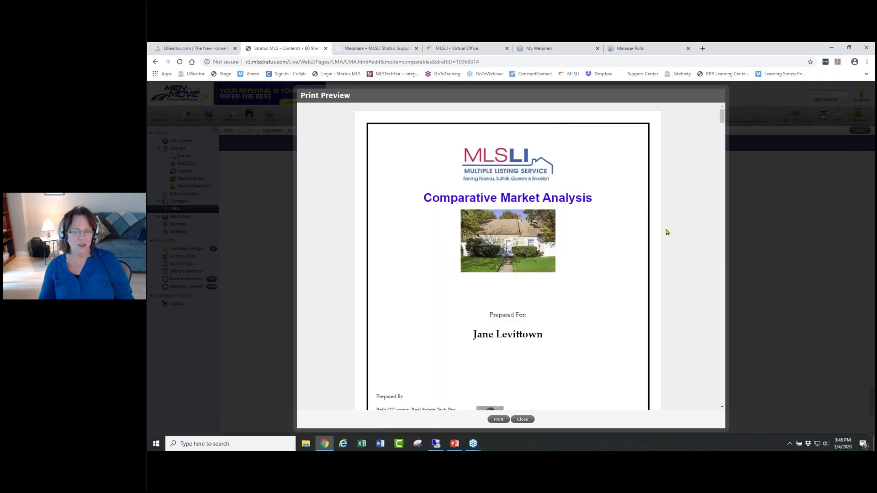
pyautogui.scroll(-6, 666, 232)
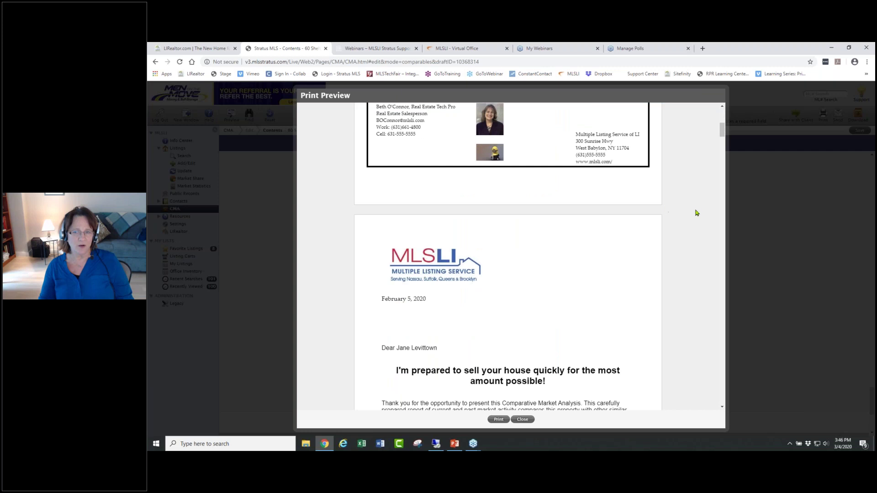
pyautogui.scroll(3, 682, 218)
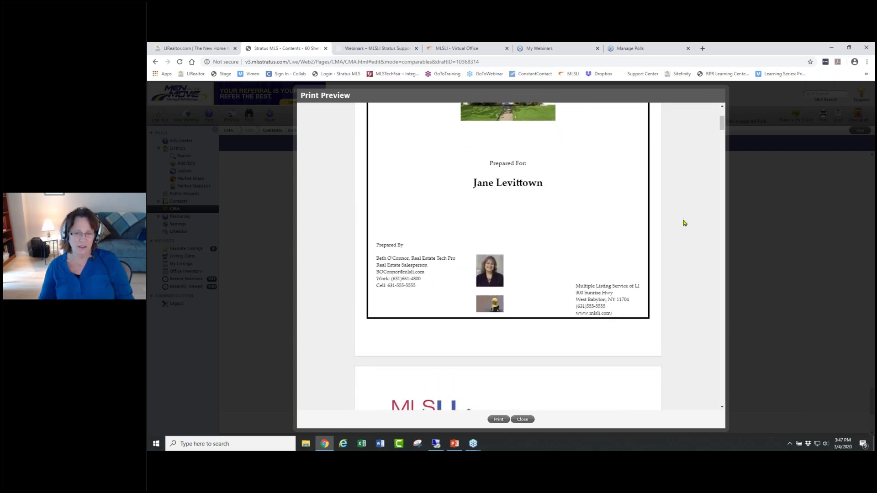
pyautogui.scroll(-1, 684, 224)
pyautogui.scroll(-5, 684, 223)
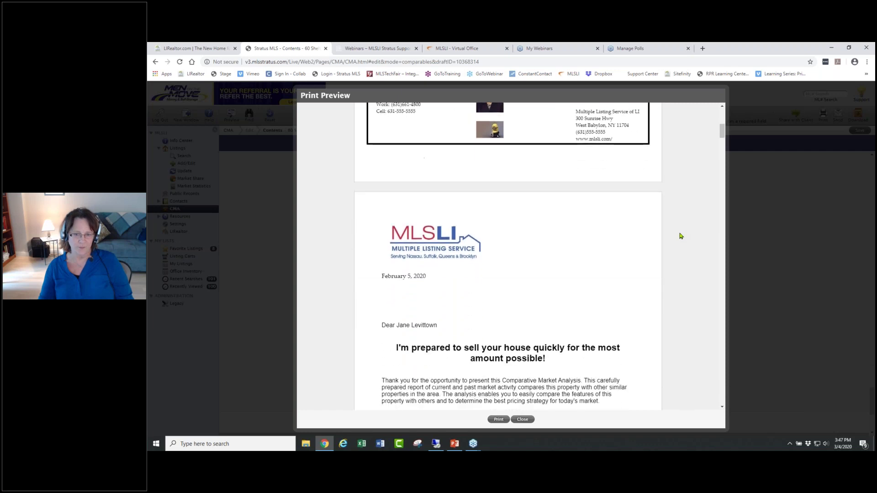
pyautogui.scroll(-3, 680, 236)
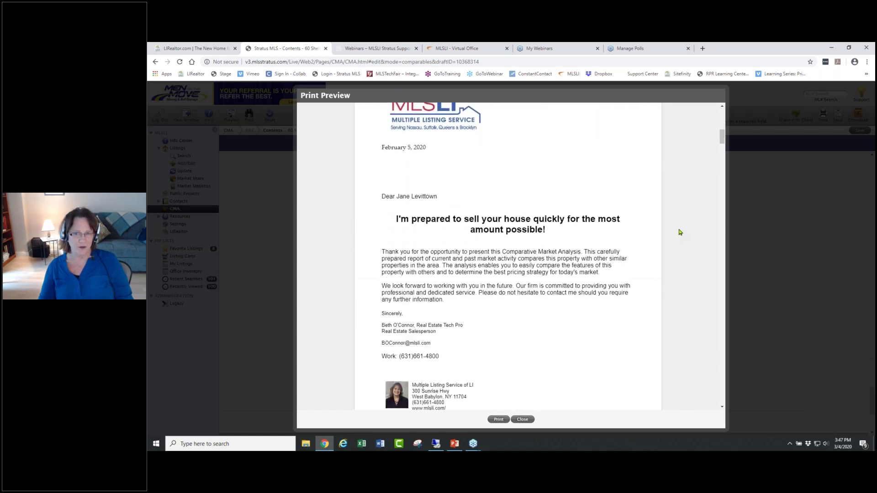
pyautogui.scroll(-6, 679, 239)
pyautogui.scroll(-10, 678, 241)
pyautogui.scroll(-9, 672, 238)
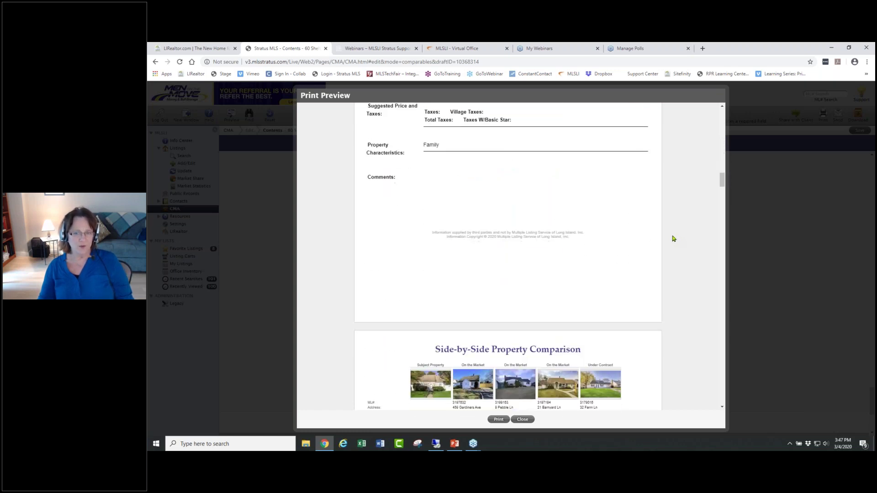
pyautogui.scroll(-5, 673, 238)
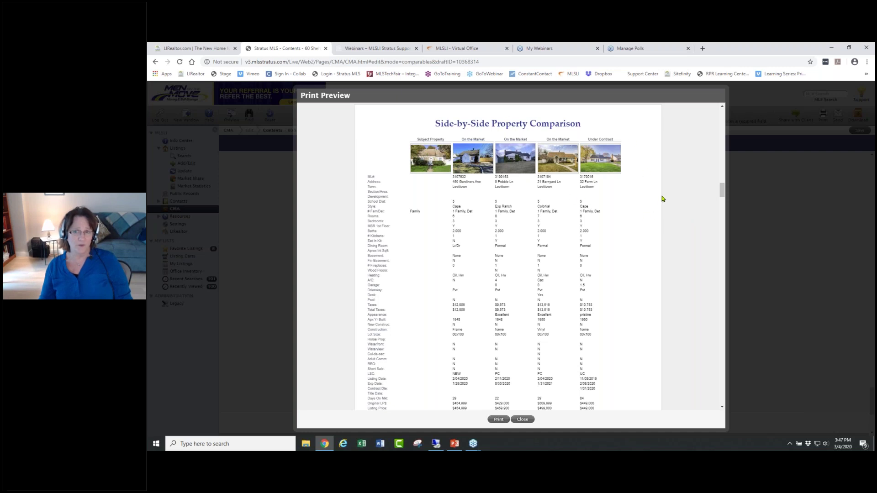
pyautogui.scroll(-9, 663, 199)
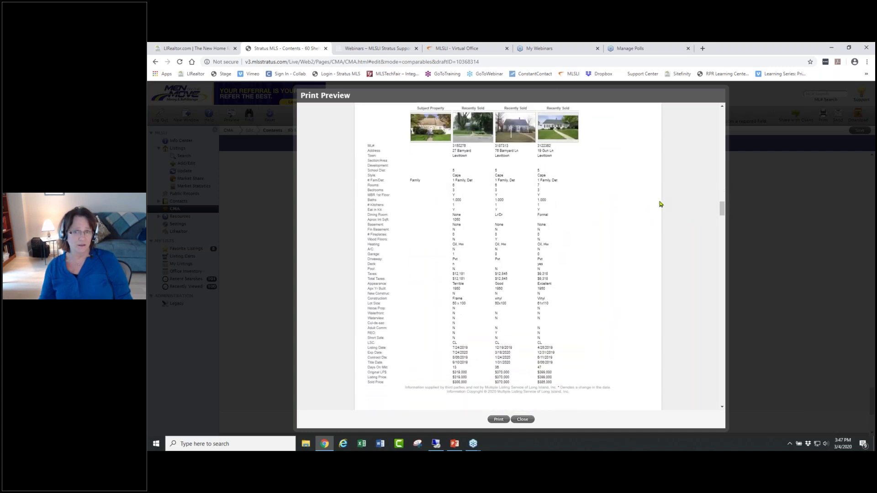
pyautogui.scroll(-5, 659, 204)
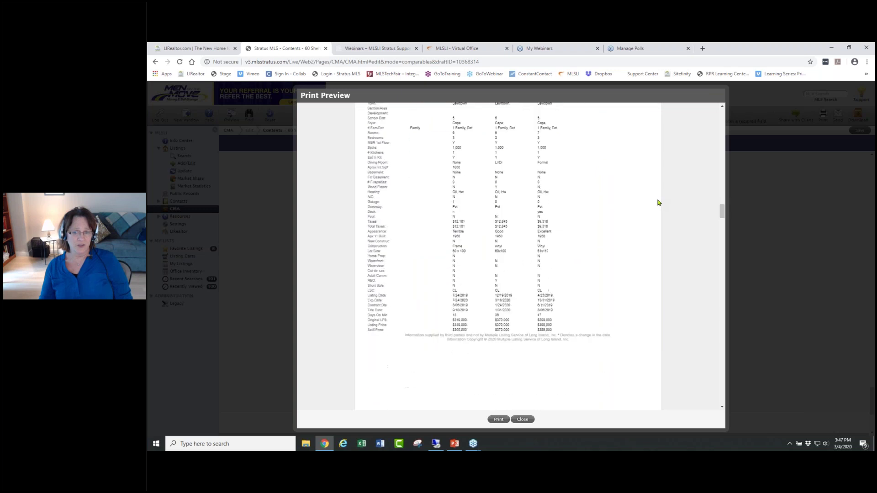
pyautogui.scroll(-5, 658, 202)
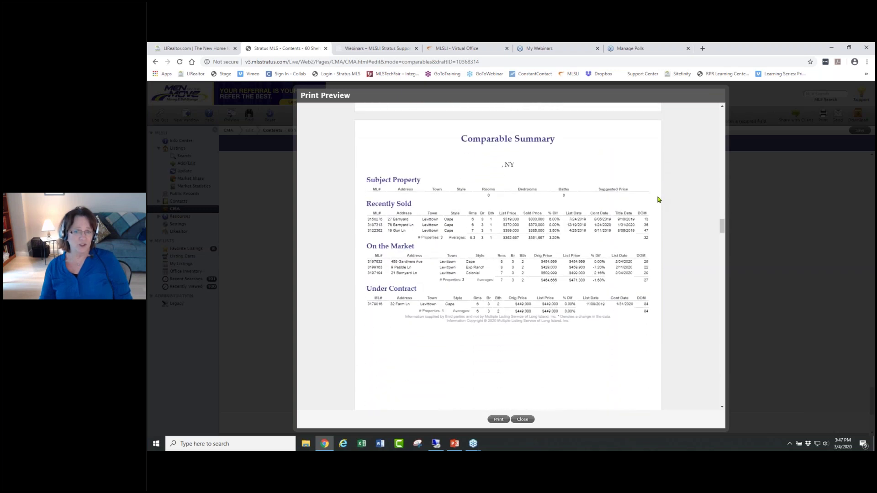
pyautogui.scroll(-5, 661, 189)
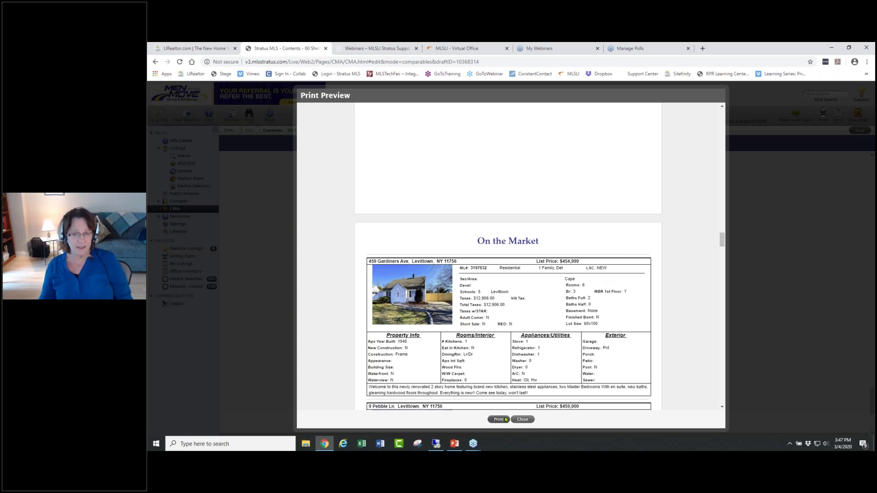
pyautogui.click(528, 423)
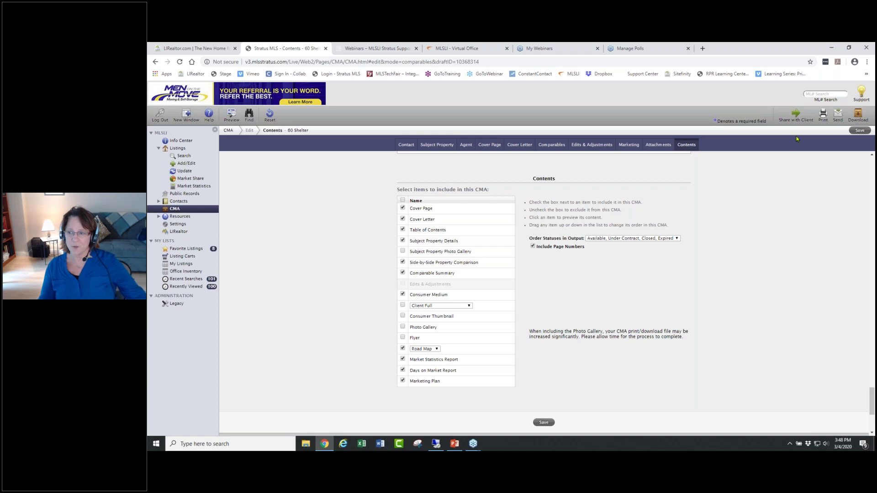
pyautogui.click(868, 305)
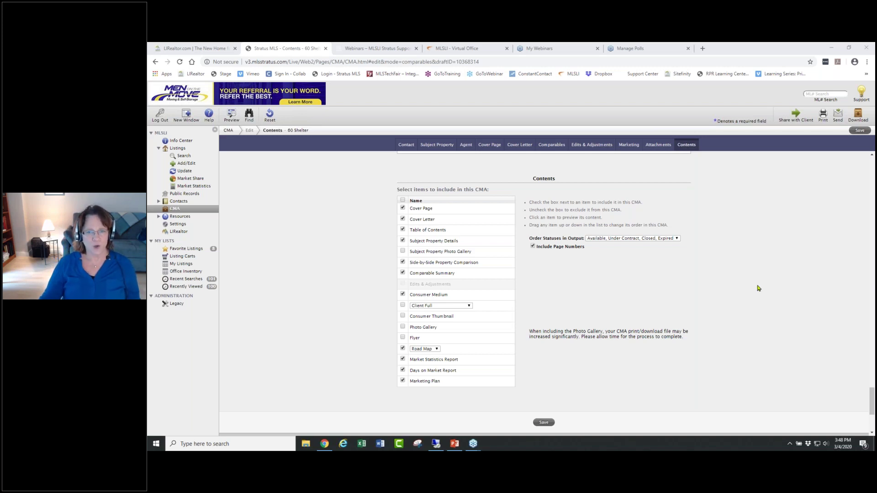
# - From Info Center's Listings Add/Edit page, show Favorite Listings with its 8 saved properties
pyautogui.click(182, 141)
pyautogui.click(182, 142)
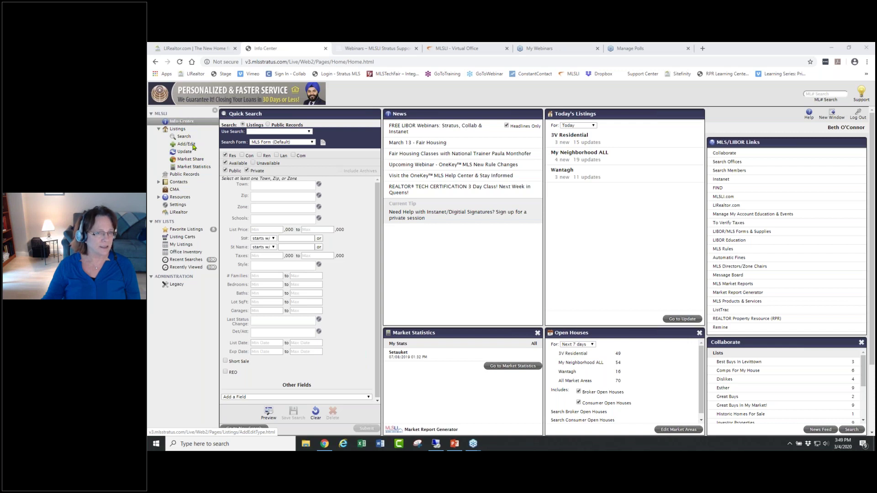
pyautogui.click(187, 144)
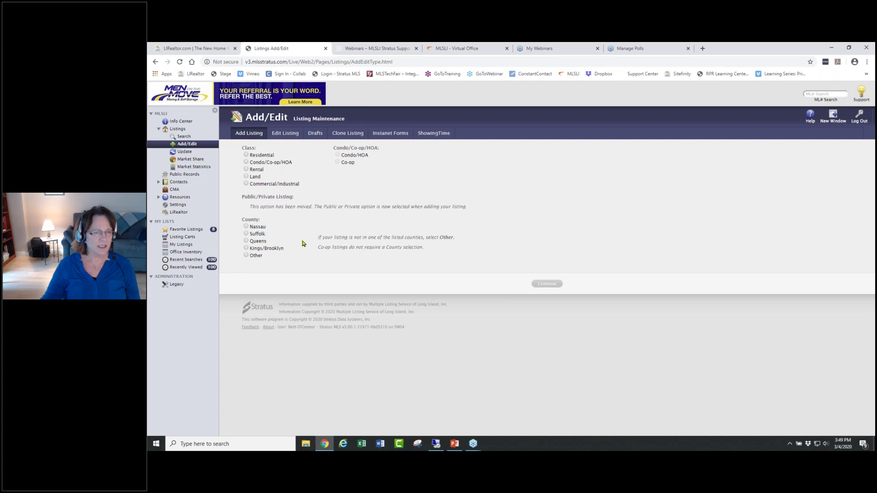
pyautogui.click(186, 230)
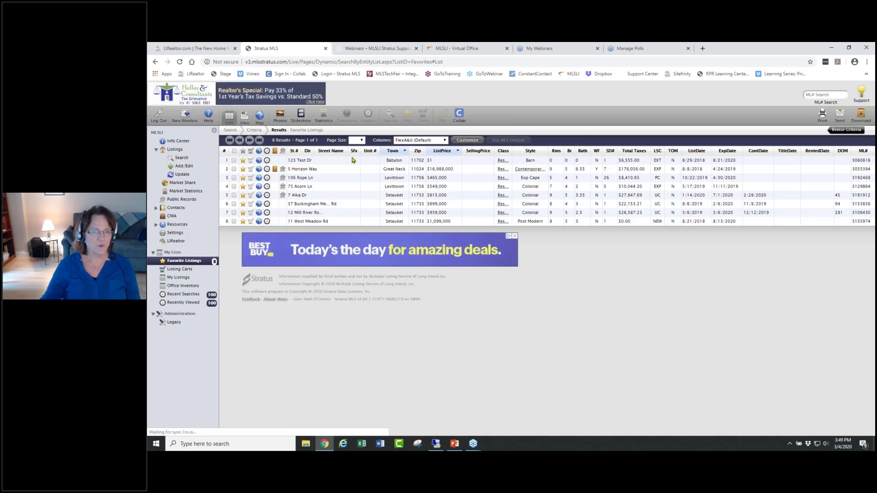
# - Edit the 123 Test Dr, Babylon listing details, continuing without linking a public record
pyautogui.click(353, 161)
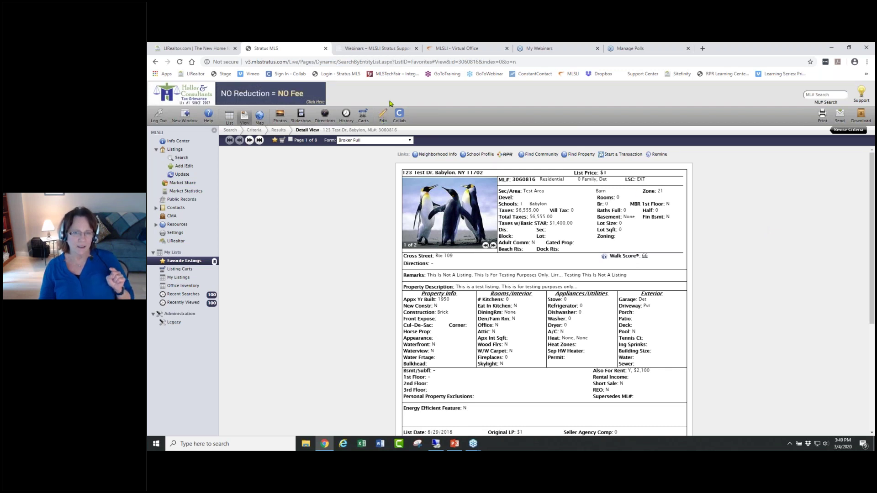
pyautogui.moveTo(392, 114)
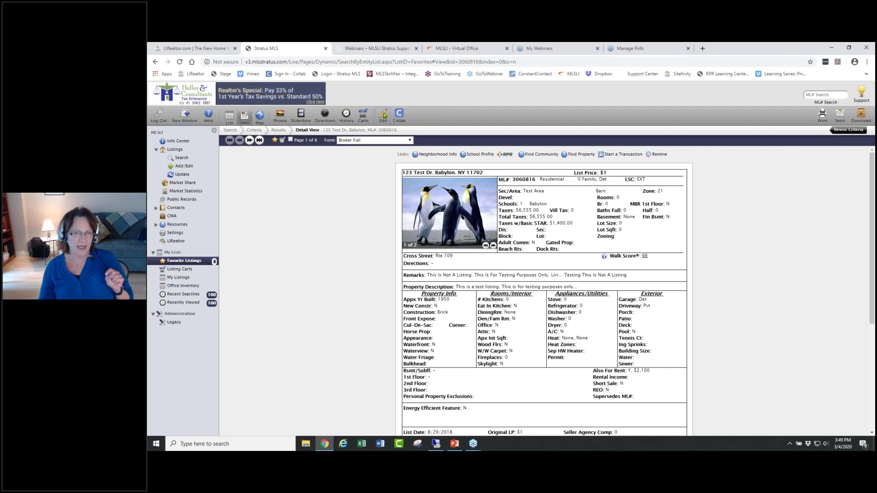
pyautogui.click(383, 115)
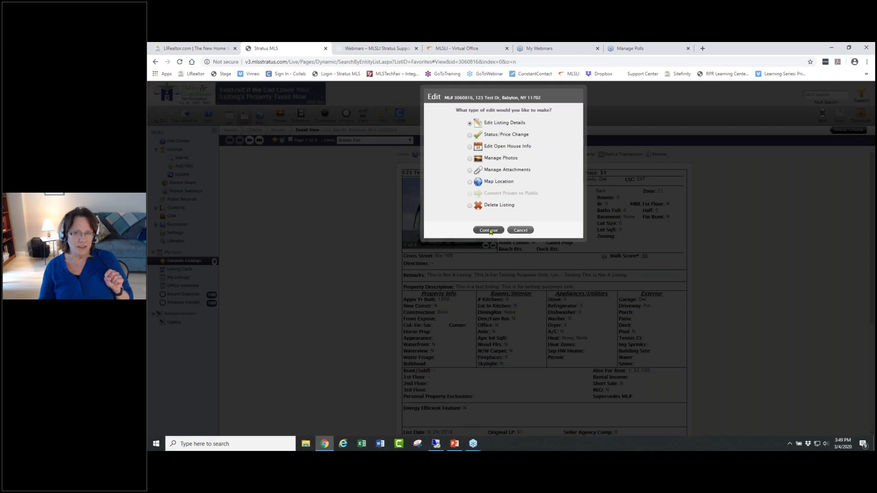
pyautogui.click(489, 230)
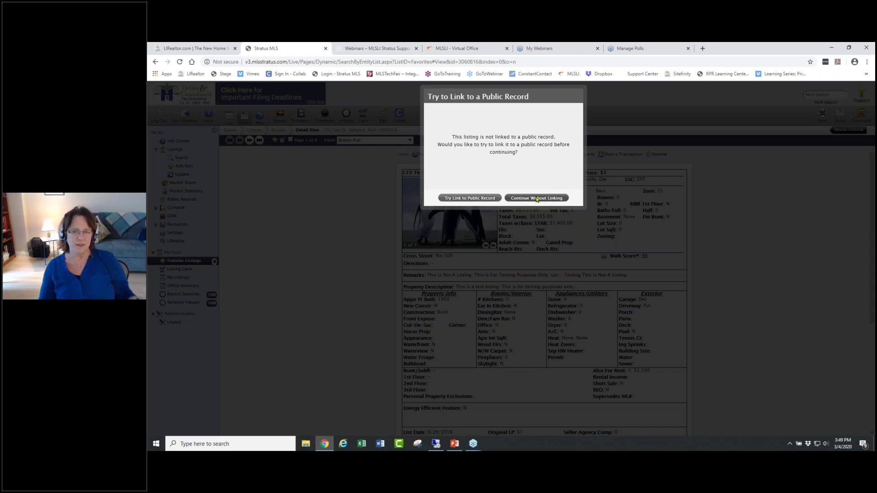
pyautogui.click(537, 198)
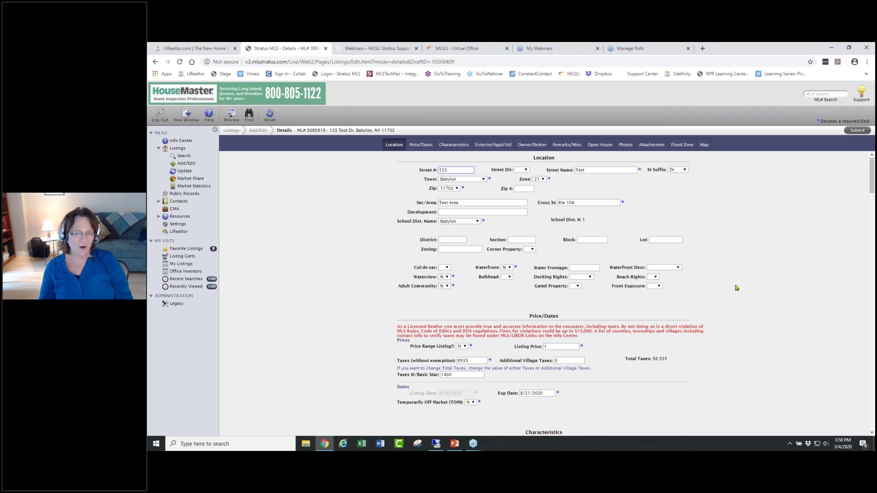
# - Reset Waterfront to blank after trying Y, then go to the listing's two-photo Photos section
pyautogui.click(679, 268)
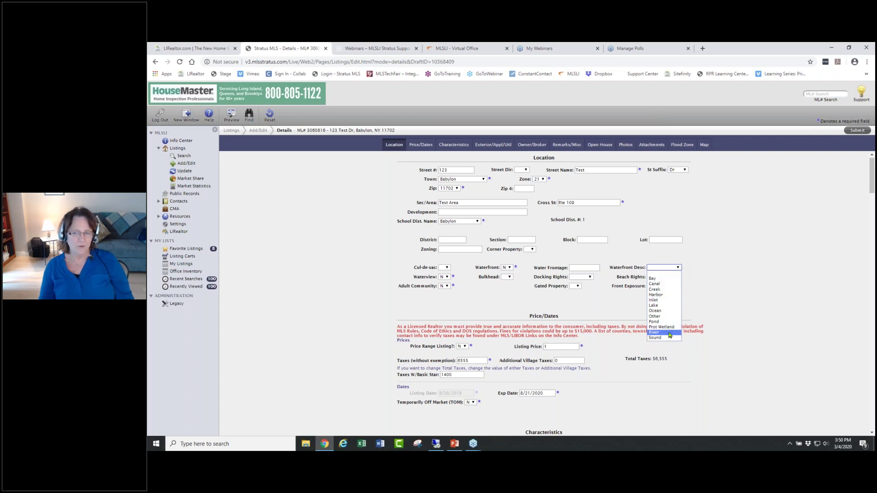
pyautogui.click(709, 284)
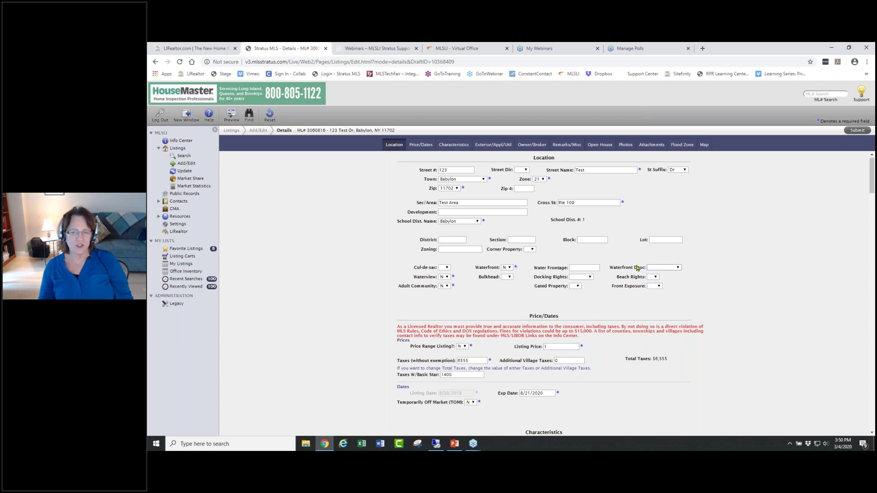
pyautogui.click(509, 268)
pyautogui.click(506, 279)
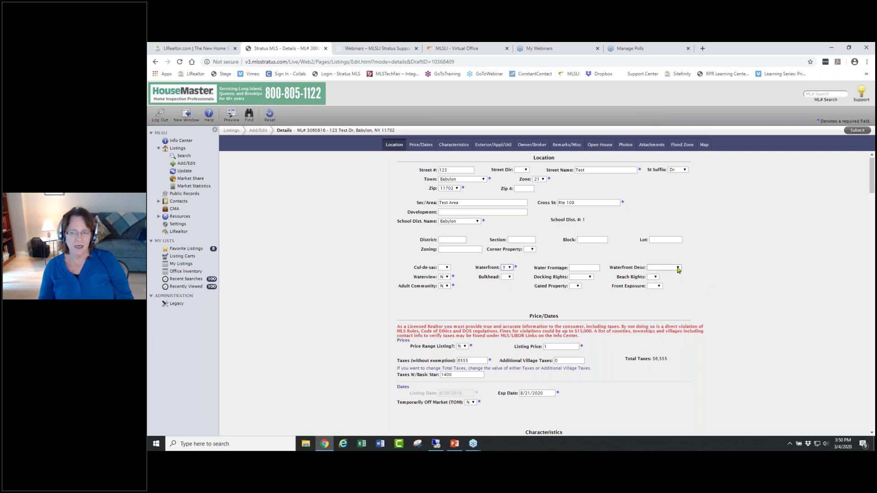
pyautogui.click(676, 268)
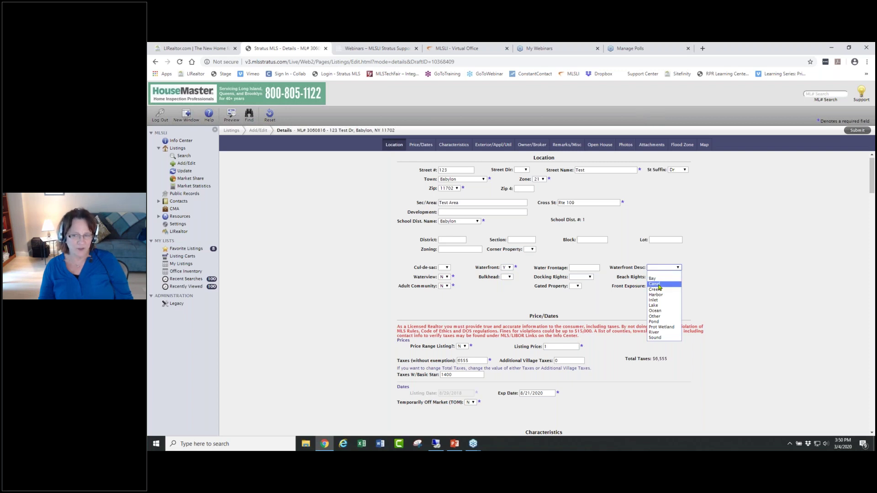
pyautogui.click(508, 268)
pyautogui.click(510, 274)
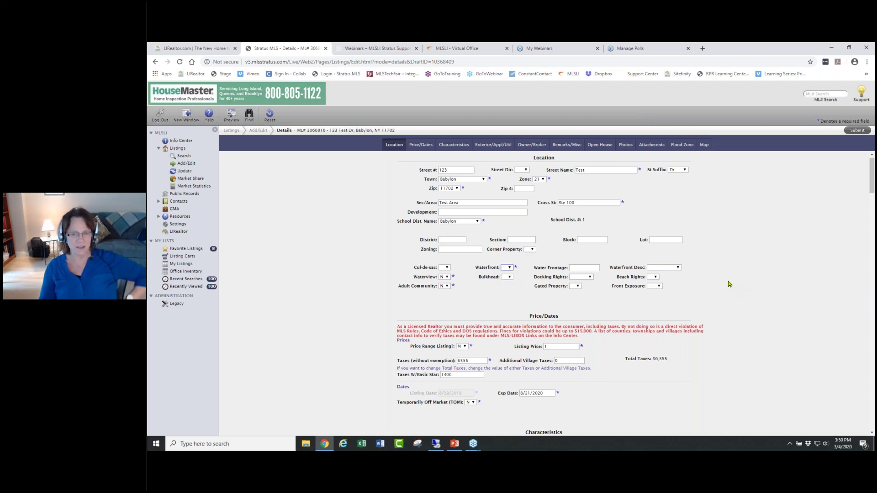
pyautogui.scroll(-2, 728, 281)
pyautogui.scroll(2, 721, 270)
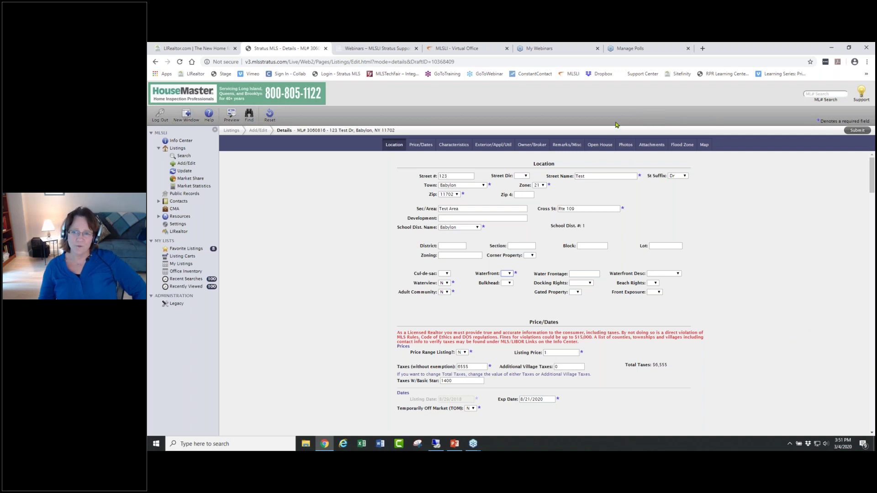
pyautogui.click(624, 145)
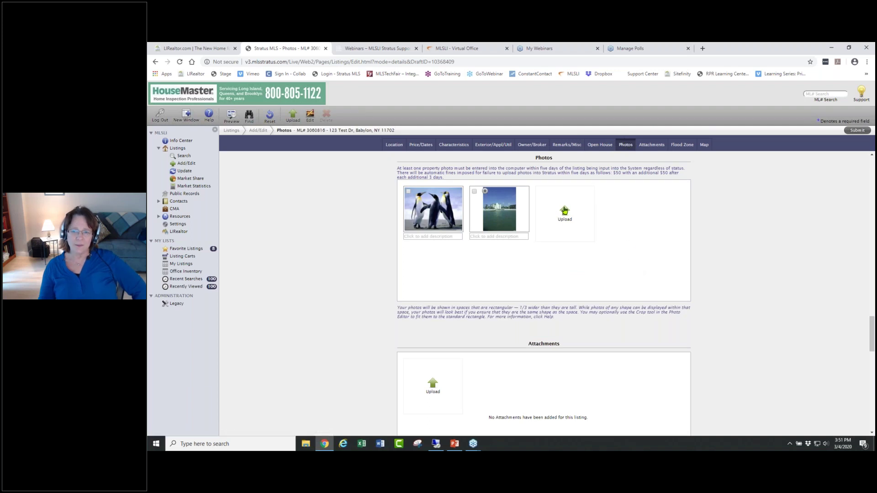
# - Start a photo upload and pick Back, Boiler, Bonus, BR, BR2, BR3 and Stairs
pyautogui.click(565, 213)
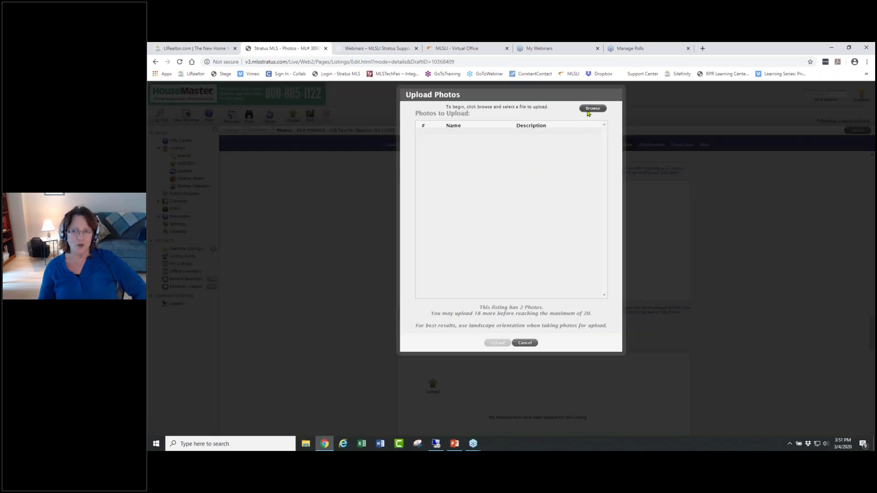
pyautogui.click(593, 108)
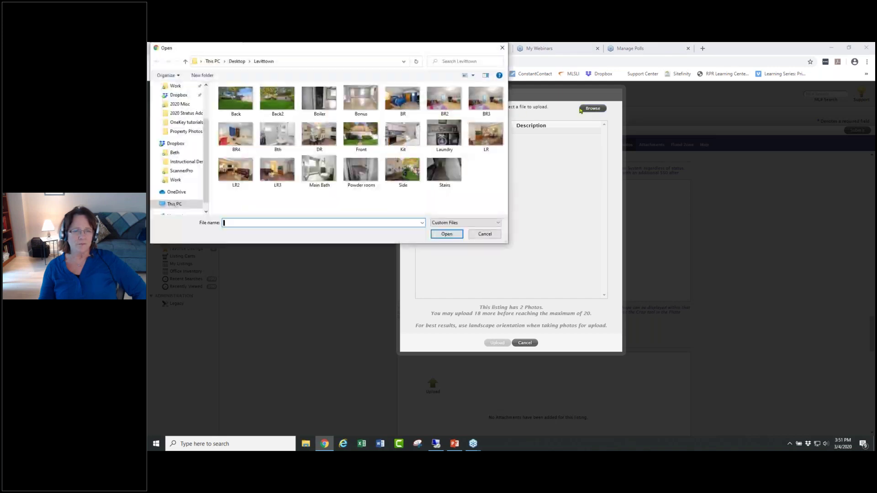
pyautogui.click(233, 97)
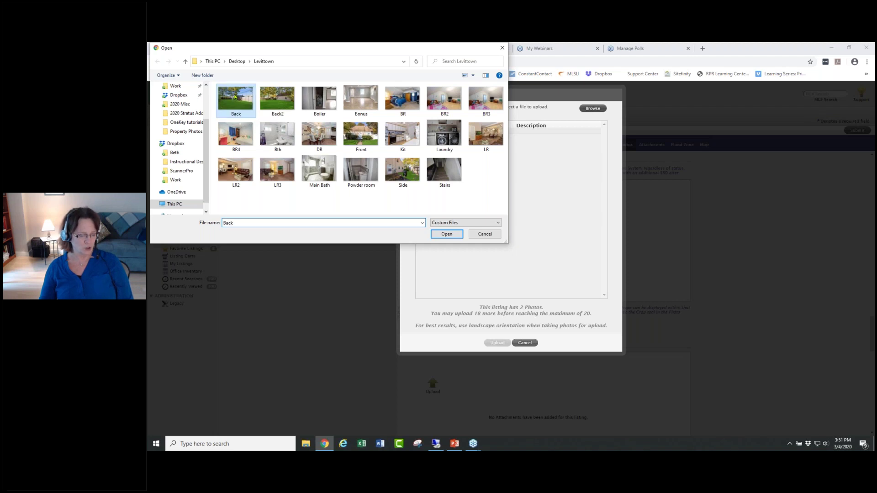
pyautogui.keyDown('ctrl'); pyautogui.click(322, 100); pyautogui.keyUp('ctrl')
pyautogui.keyDown('ctrl'); pyautogui.click(358, 101); pyautogui.keyUp('ctrl')
pyautogui.keyDown('ctrl'); pyautogui.click(400, 101); pyautogui.keyUp('ctrl')
pyautogui.keyDown('ctrl'); pyautogui.click(441, 102); pyautogui.keyUp('ctrl')
pyautogui.keyDown('ctrl'); pyautogui.click(485, 103); pyautogui.keyUp('ctrl')
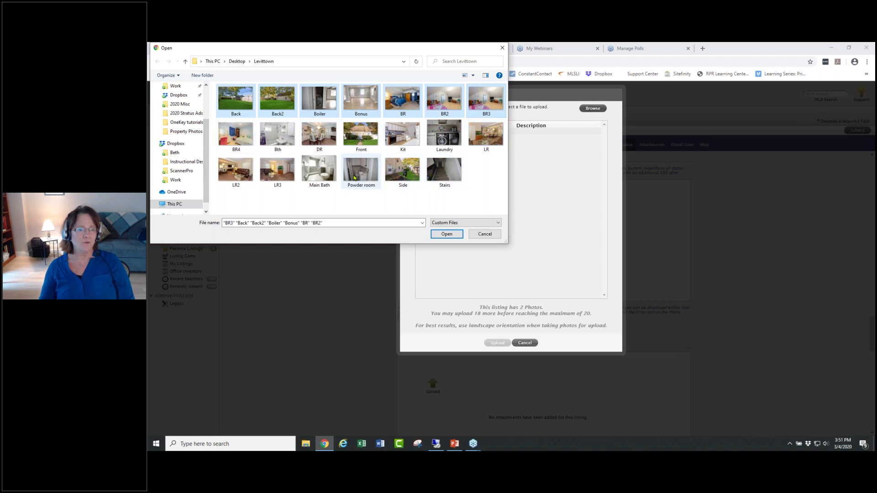
pyautogui.keyDown('ctrl'); pyautogui.click(447, 172); pyautogui.keyUp('ctrl')
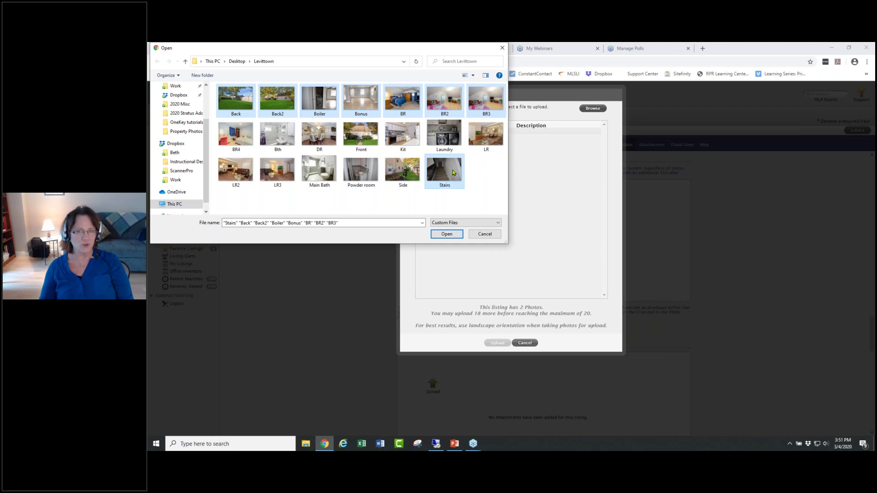
# - Select every photo in the Levittown folder and upload them to the listing
pyautogui.click(454, 172)
pyautogui.hotkey('ctrl', 'a')
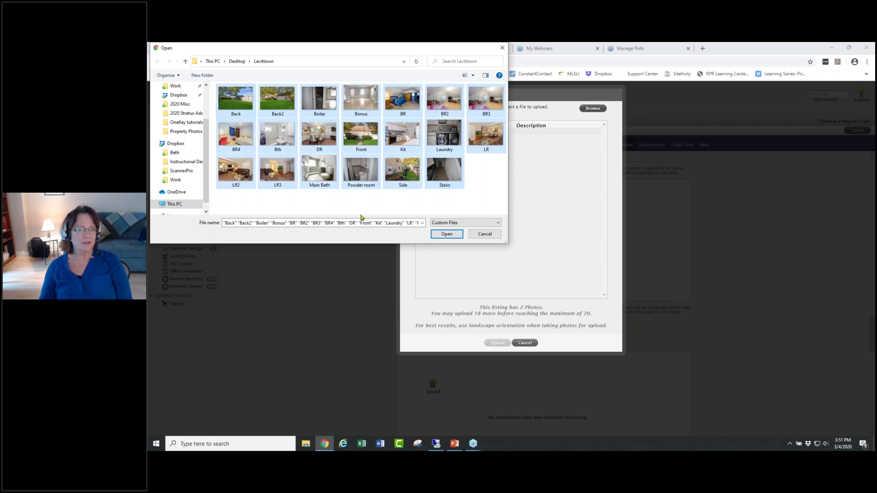
pyautogui.click(461, 235)
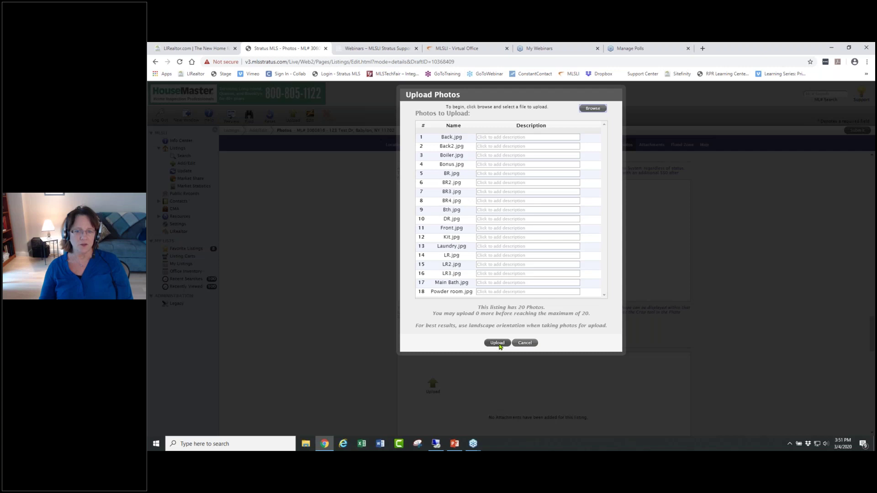
pyautogui.click(498, 343)
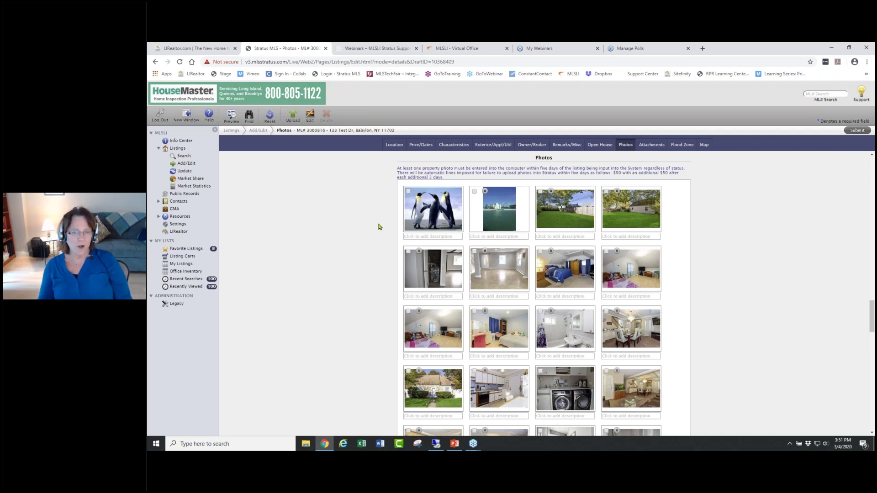
# - Caption the backyard photo 'Lush green grass in back' and drag the front-of-house photo first
pyautogui.click(566, 237)
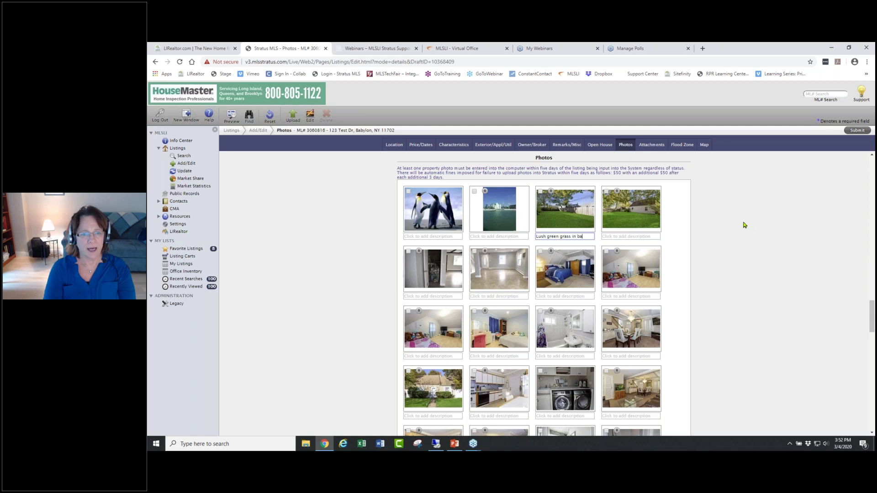
pyautogui.click(612, 235)
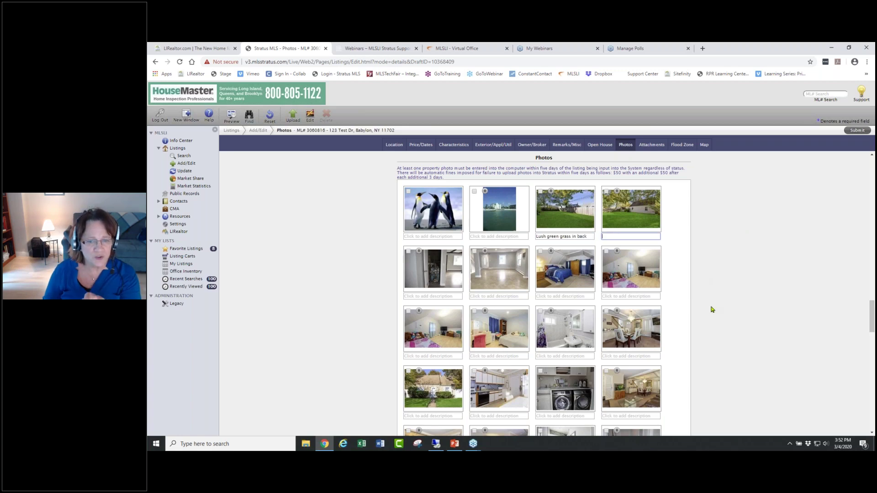
pyautogui.moveTo(440, 392); pyautogui.dragTo(436, 219)
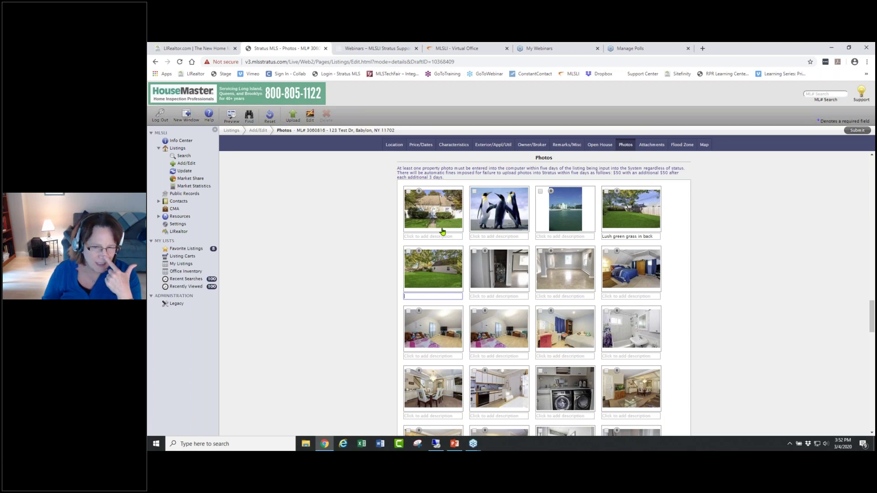
# - Reorder photos: backyard first, laundry second, dining room third, front-of-house moved to row two
pyautogui.moveTo(642, 210); pyautogui.dragTo(426, 227)
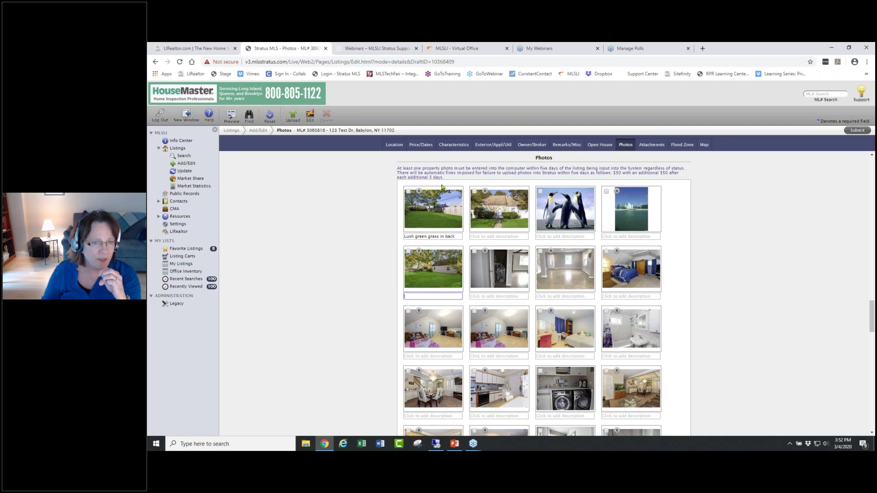
pyautogui.moveTo(444, 220)
pyautogui.mouseDown()
pyautogui.moveTo(648, 213)
pyautogui.moveTo(443, 214)
pyautogui.mouseUp()
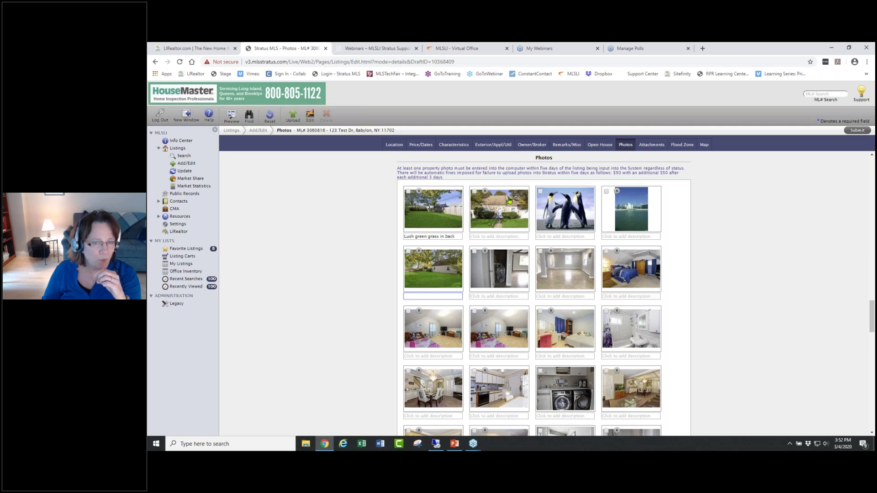
pyautogui.moveTo(506, 210); pyautogui.dragTo(573, 274)
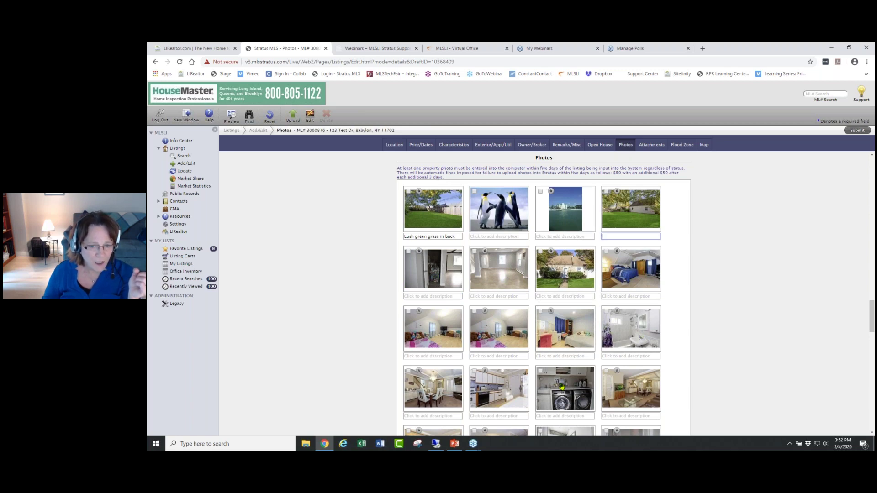
pyautogui.moveTo(563, 389); pyautogui.dragTo(500, 216)
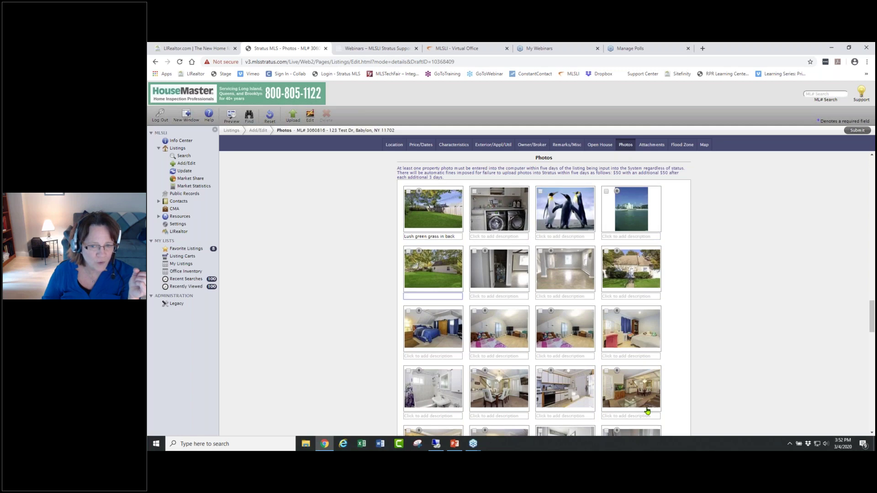
pyautogui.moveTo(507, 395); pyautogui.dragTo(573, 218)
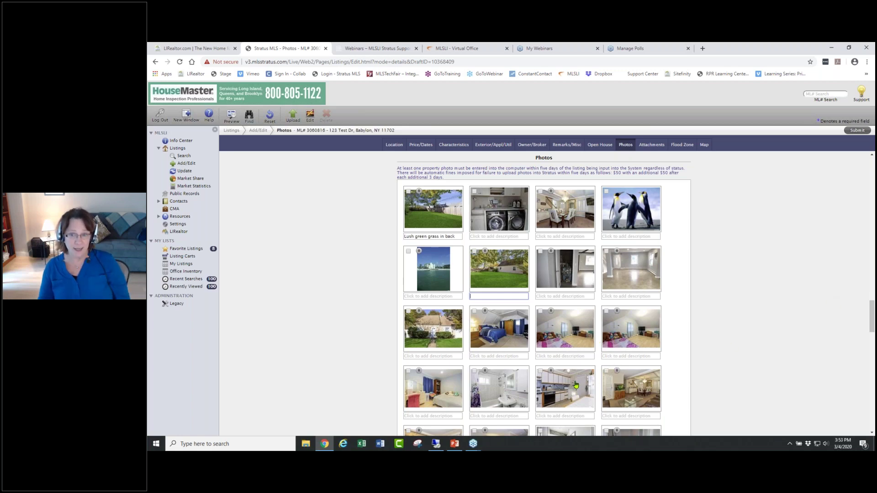
pyautogui.scroll(-1, 617, 384)
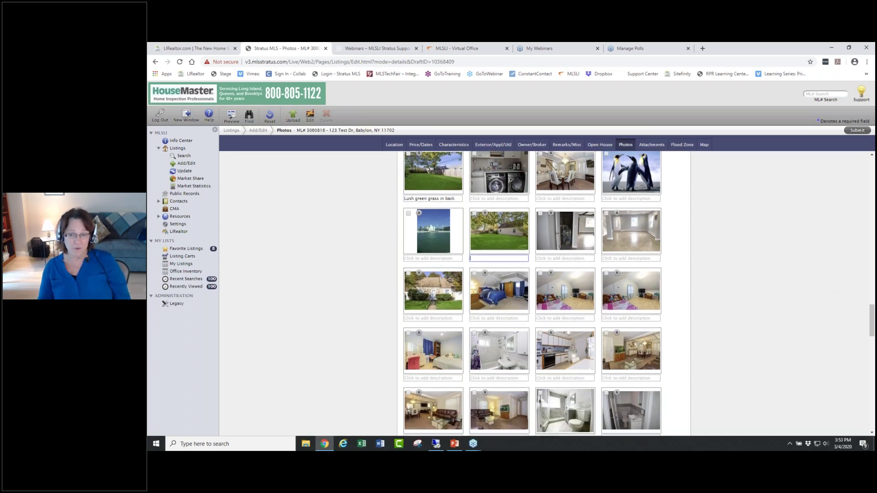
pyautogui.scroll(2, 548, 356)
pyautogui.moveTo(445, 365); pyautogui.dragTo(446, 254)
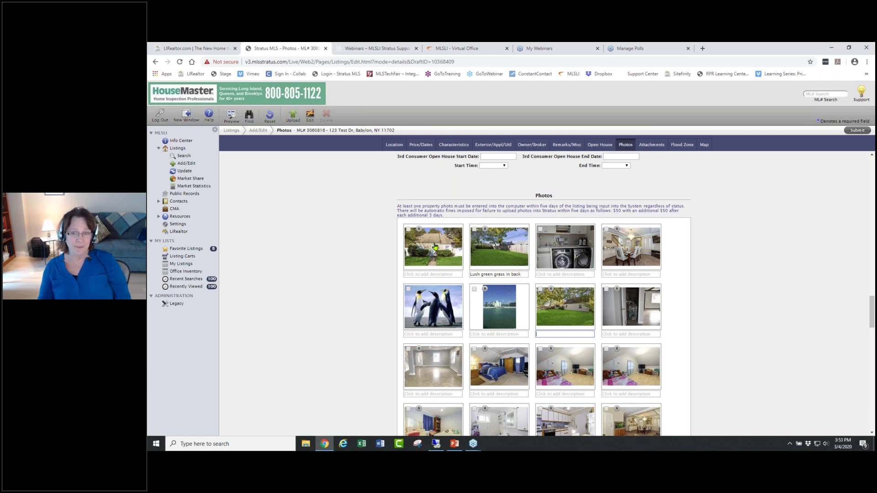
pyautogui.moveTo(435, 247); pyautogui.dragTo(565, 307)
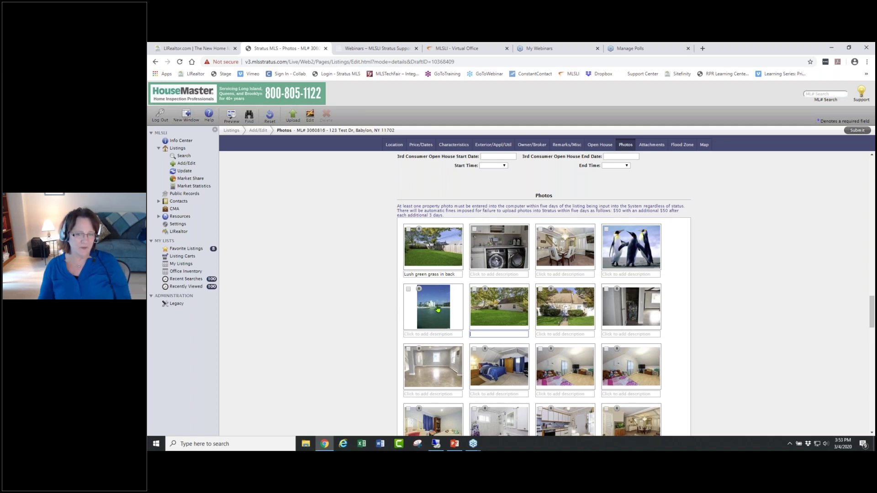
# - Crop the tall beach photo to a wide landscape shape, save it, and mark a bedroom photo
pyautogui.click(437, 310)
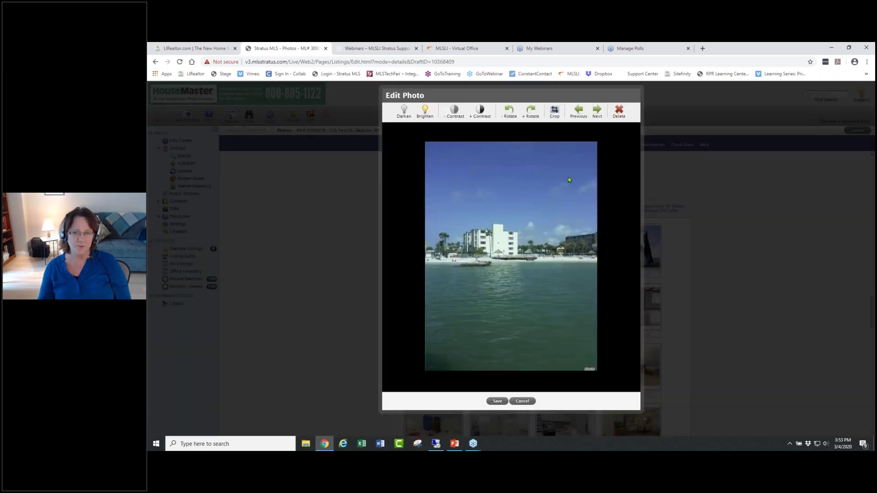
pyautogui.click(554, 110)
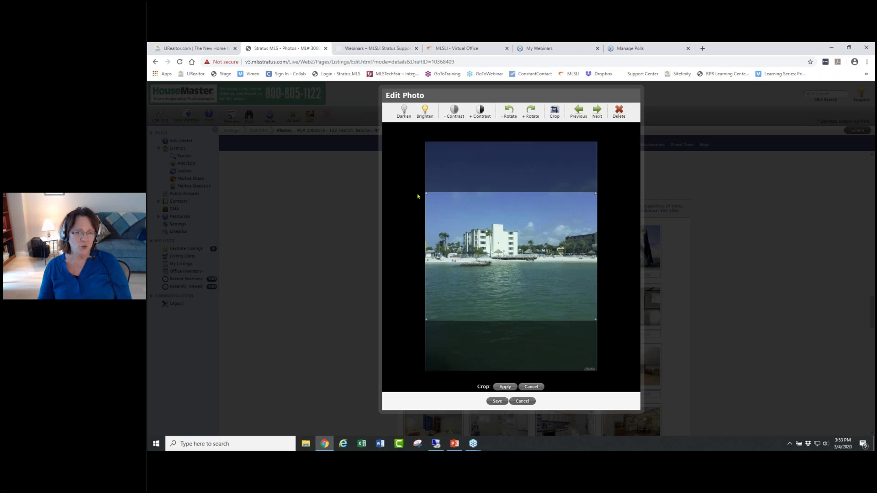
pyautogui.moveTo(545, 293)
pyautogui.mouseDown()
pyautogui.moveTo(539, 260)
pyautogui.moveTo(542, 308)
pyautogui.mouseUp()
pyautogui.click(504, 387)
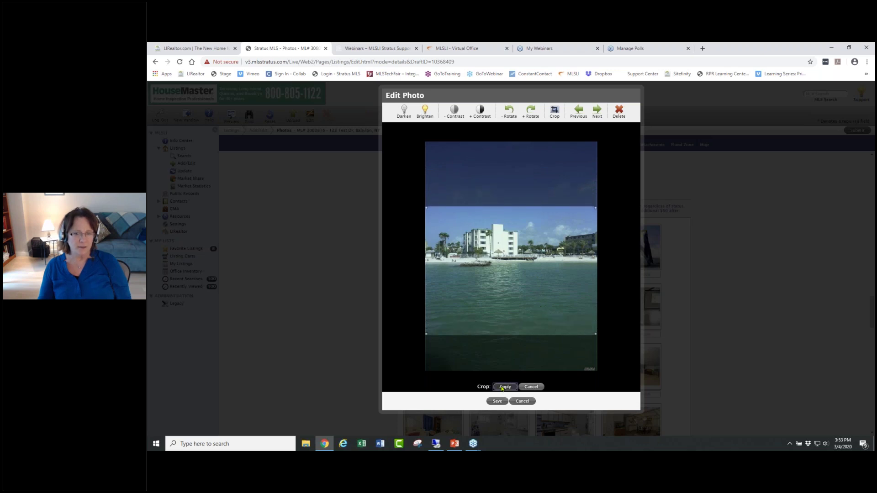
pyautogui.click(496, 401)
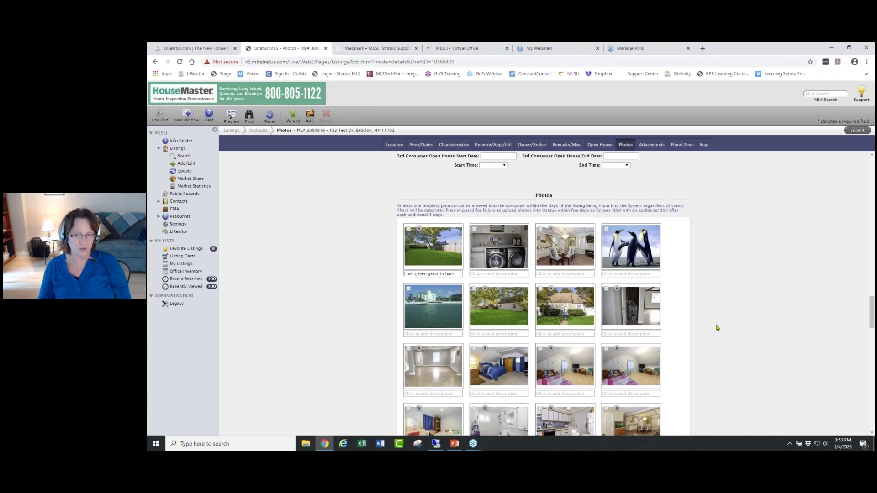
pyautogui.scroll(-3, 716, 327)
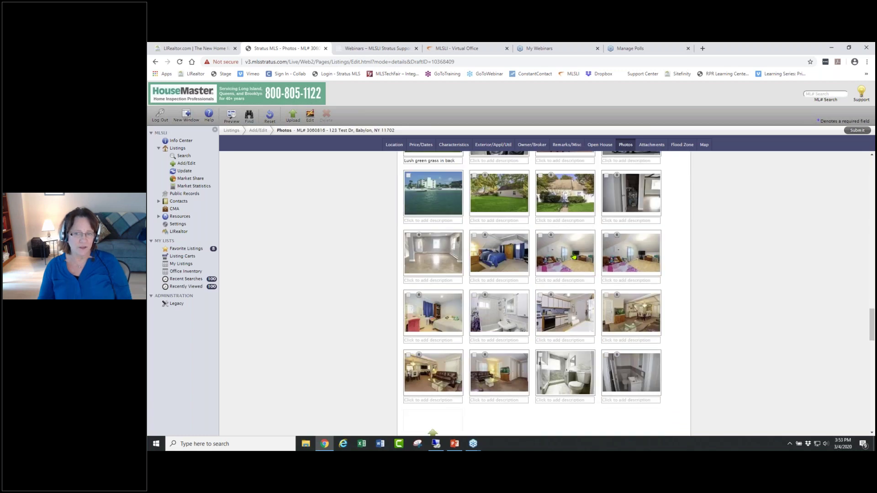
pyautogui.click(540, 235)
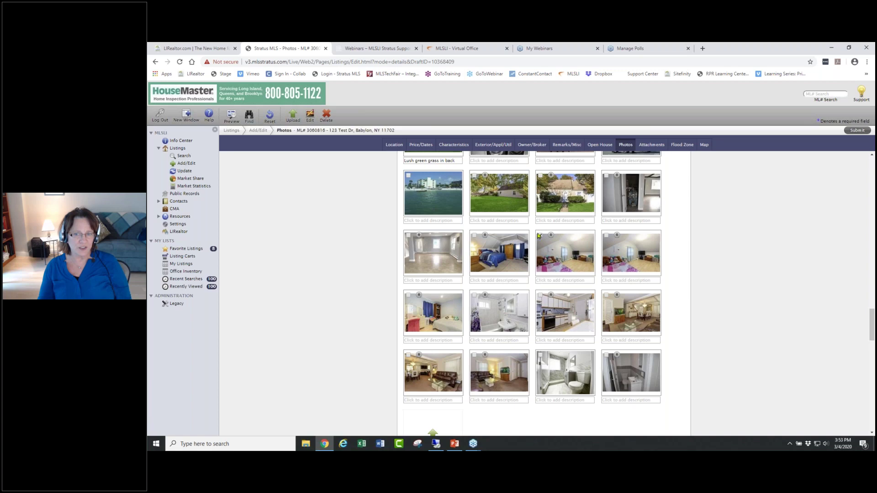
# - Delete the marked bedroom photo, then brighten and save the bathroom photo
pyautogui.click(325, 115)
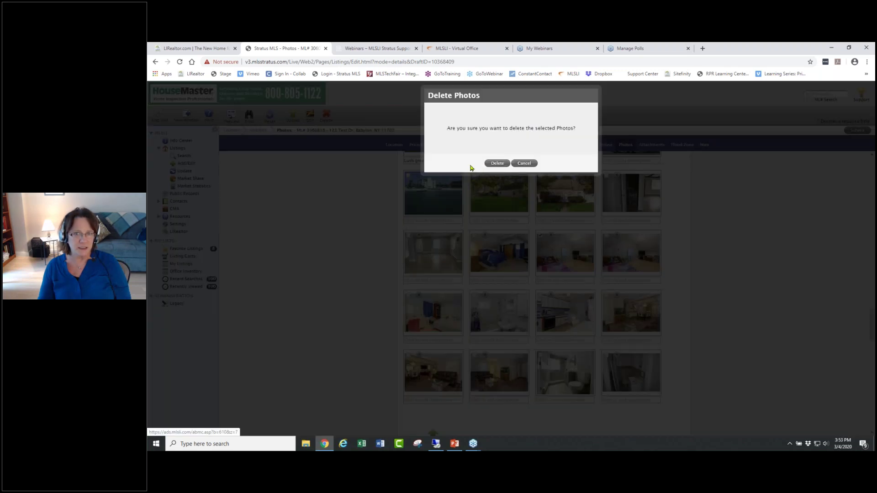
pyautogui.click(493, 164)
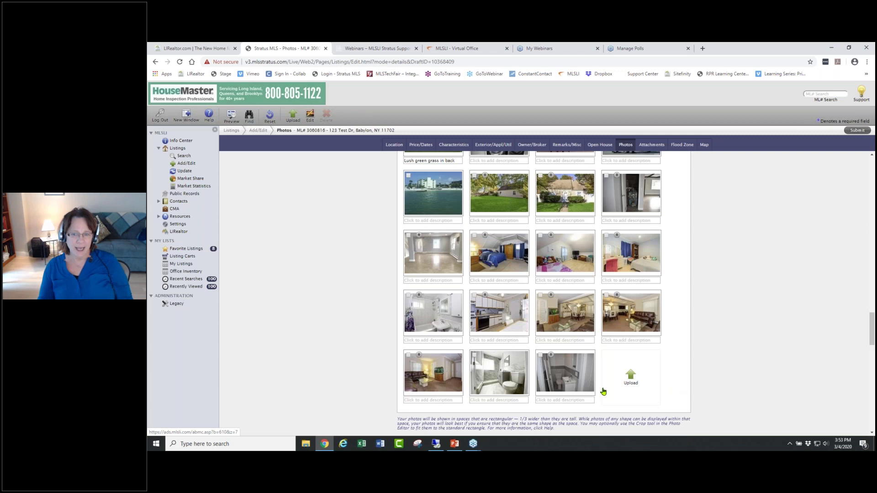
pyautogui.click(567, 370)
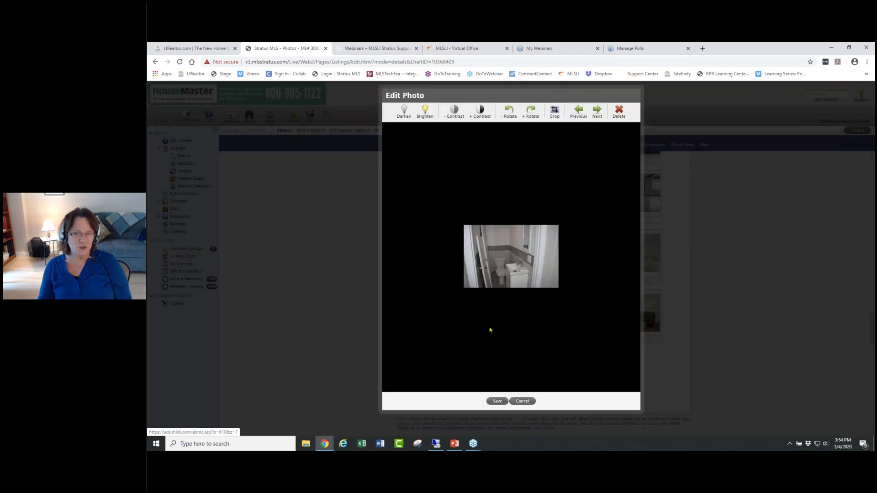
pyautogui.click(425, 113)
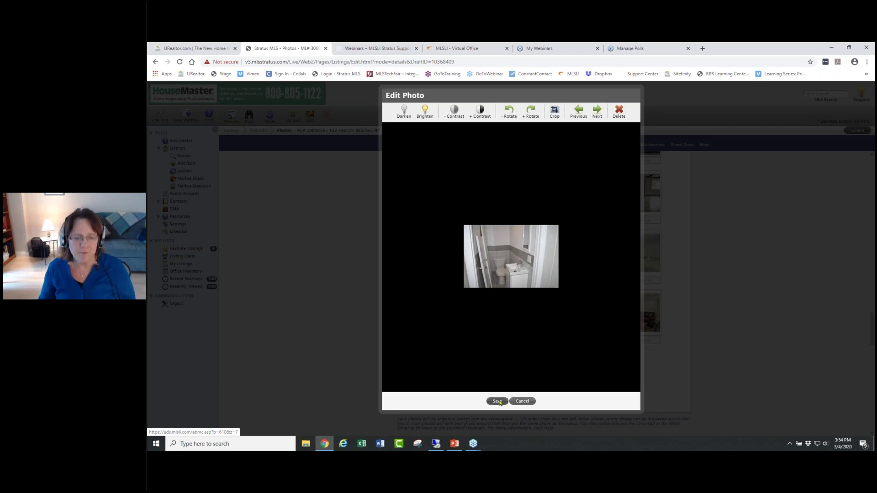
pyautogui.click(499, 403)
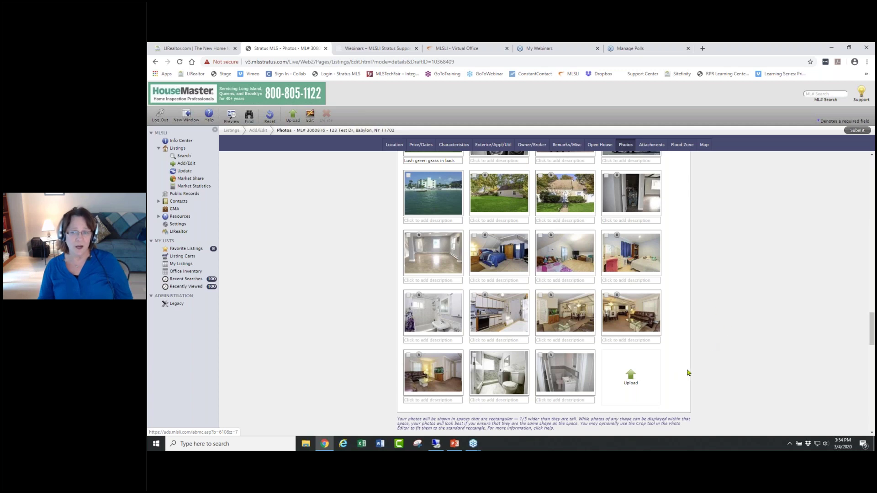
# - Re-save the laundry-room photo and close the boiler-room photo unchanged
pyautogui.scroll(3, 688, 372)
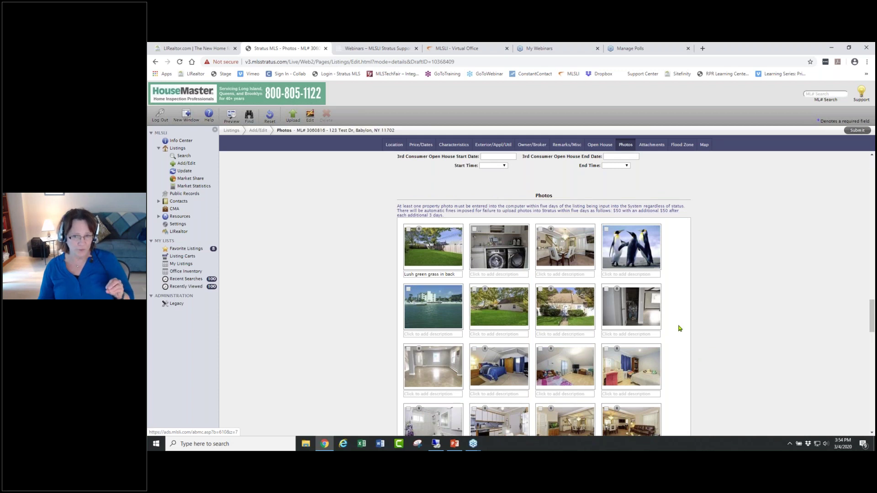
pyautogui.click(501, 251)
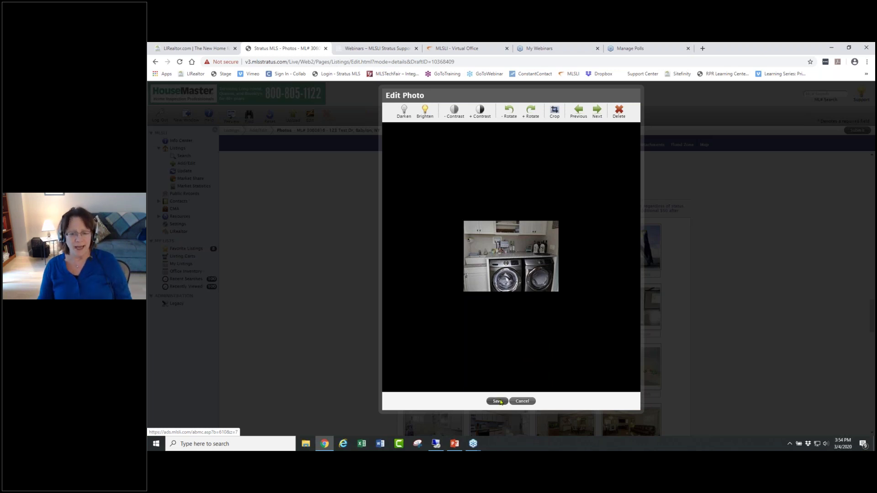
pyautogui.click(498, 402)
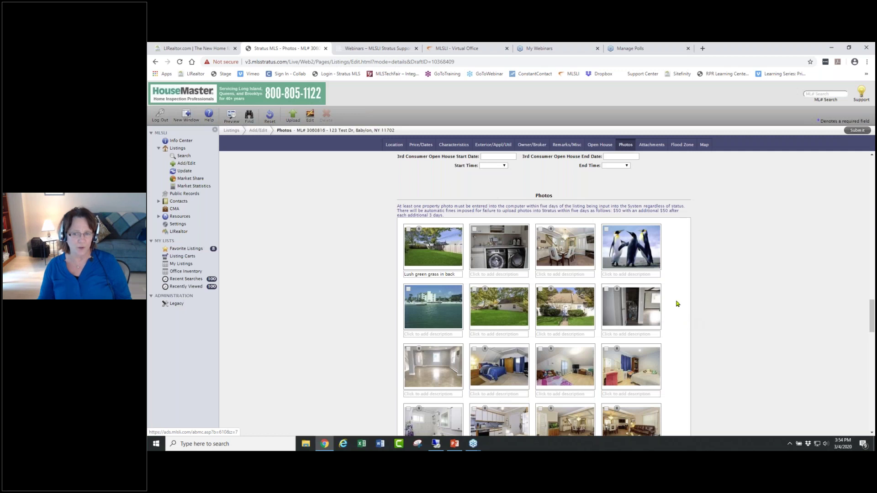
pyautogui.click(634, 313)
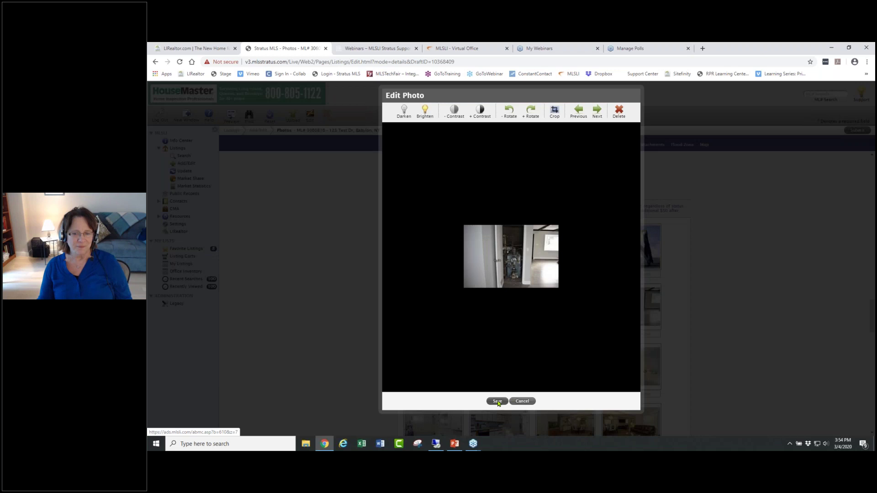
pyautogui.click(530, 402)
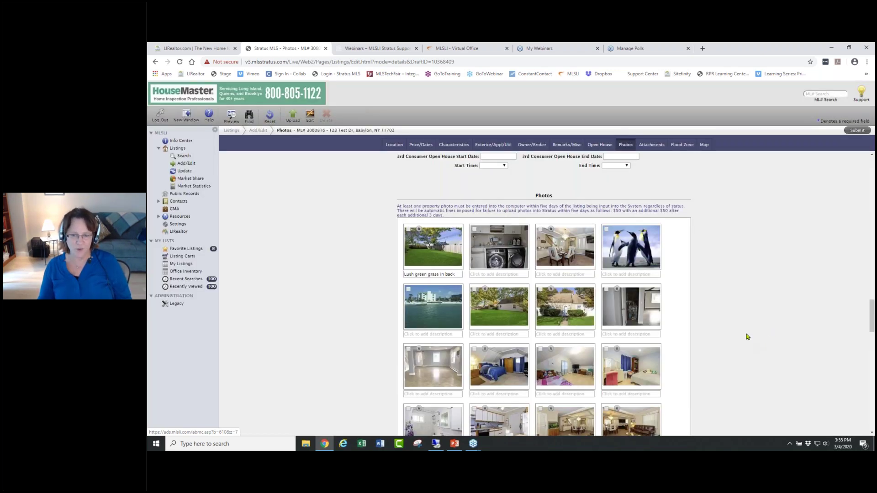
pyautogui.scroll(-3, 745, 341)
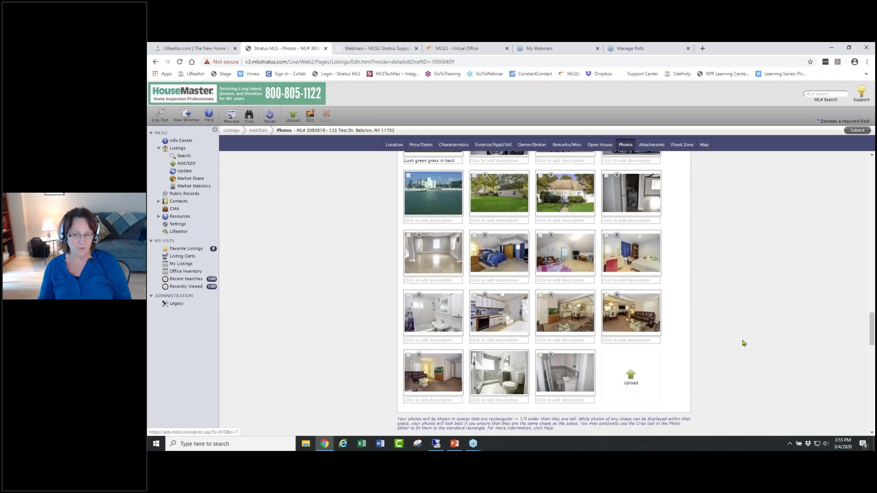
# - Scroll down to the listing's Map section and switch the map style to Aerial
pyautogui.scroll(4, 727, 343)
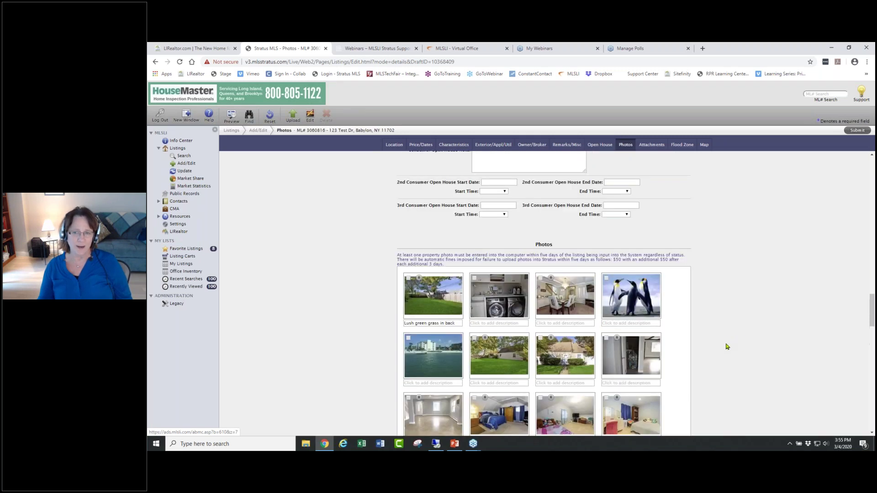
pyautogui.scroll(-15, 727, 343)
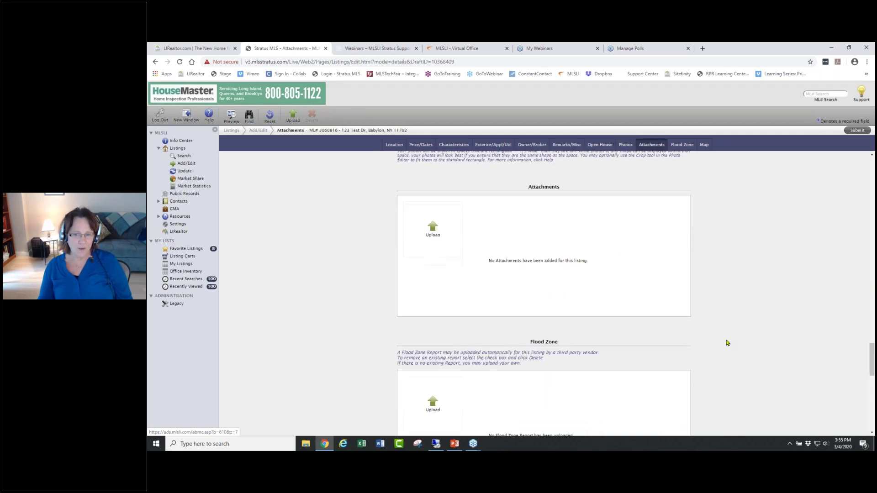
pyautogui.scroll(-6, 727, 343)
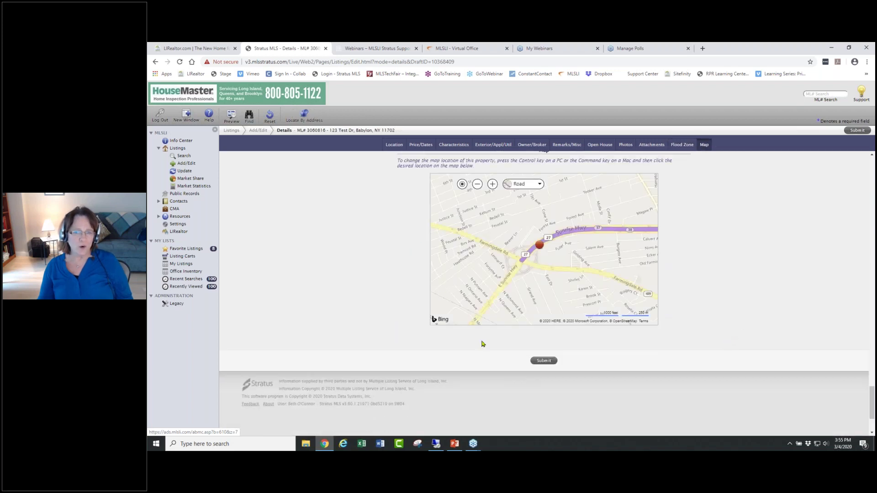
pyautogui.click(523, 184)
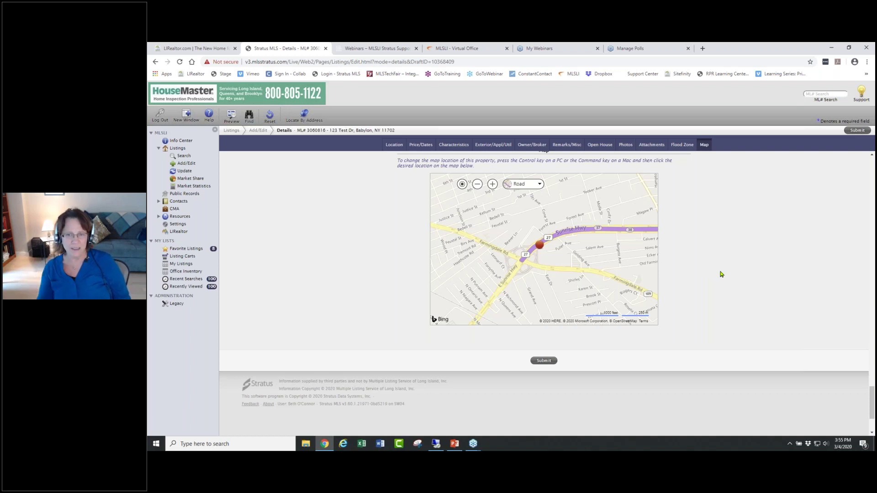
pyautogui.click(508, 184)
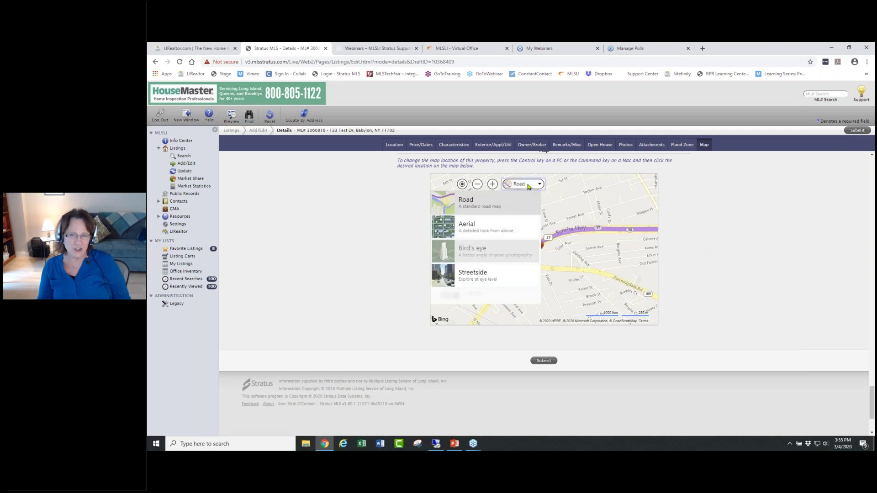
pyautogui.click(505, 225)
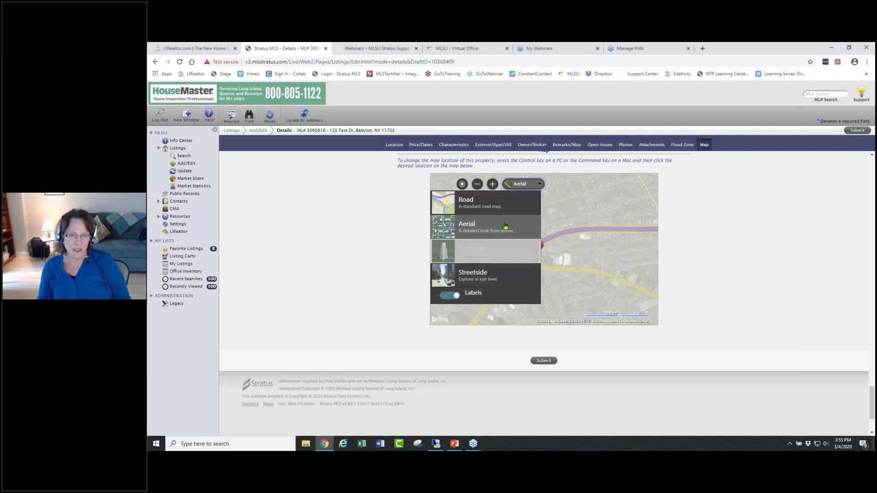
# - Zoom the aerial map in to the closest level around the red pin
pyautogui.click(492, 184)
pyautogui.click(492, 184)
pyautogui.click(492, 184)
pyautogui.click(492, 184)
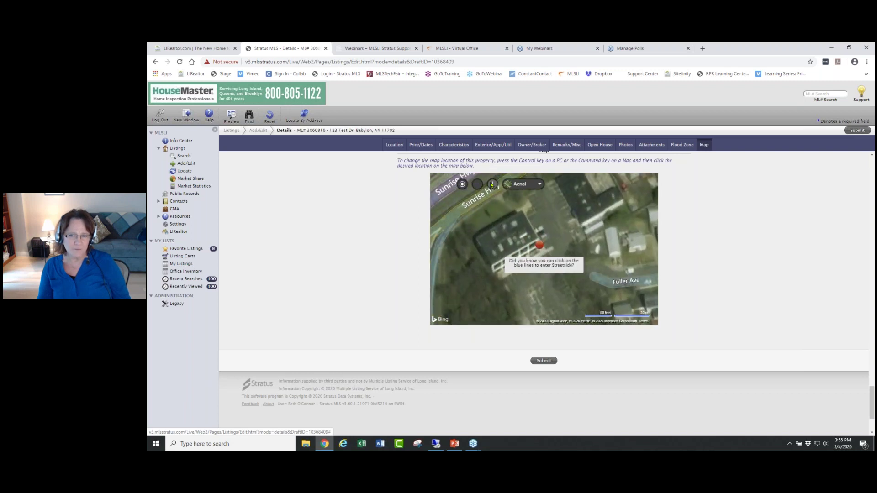
pyautogui.click(492, 184)
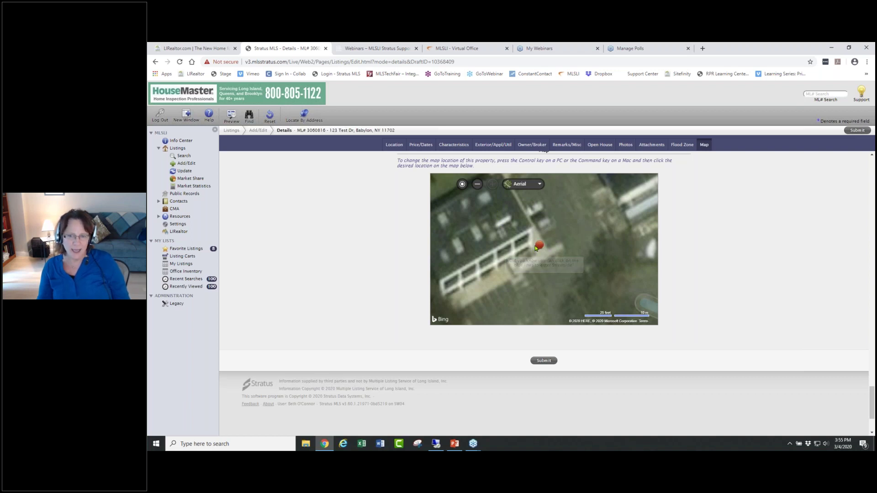
# - Preview Streetside near the property, then return to aerial and recentre and zoom on the pin
pyautogui.click(473, 228)
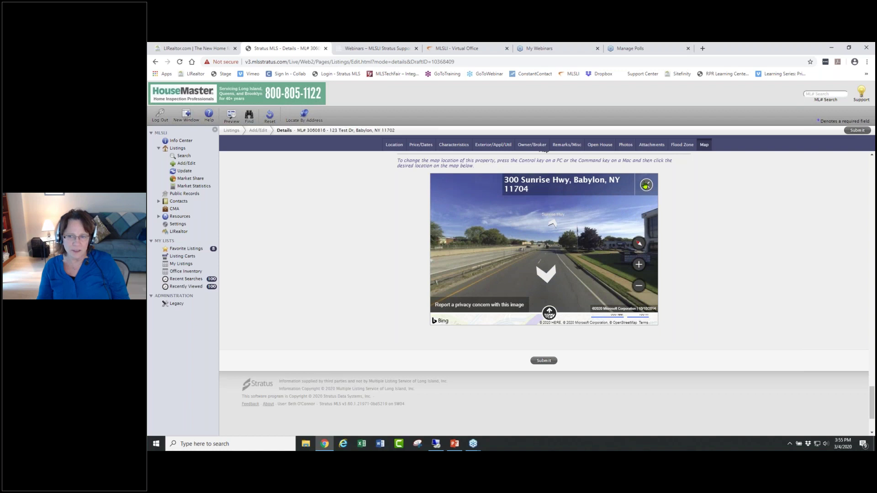
pyautogui.click(646, 184)
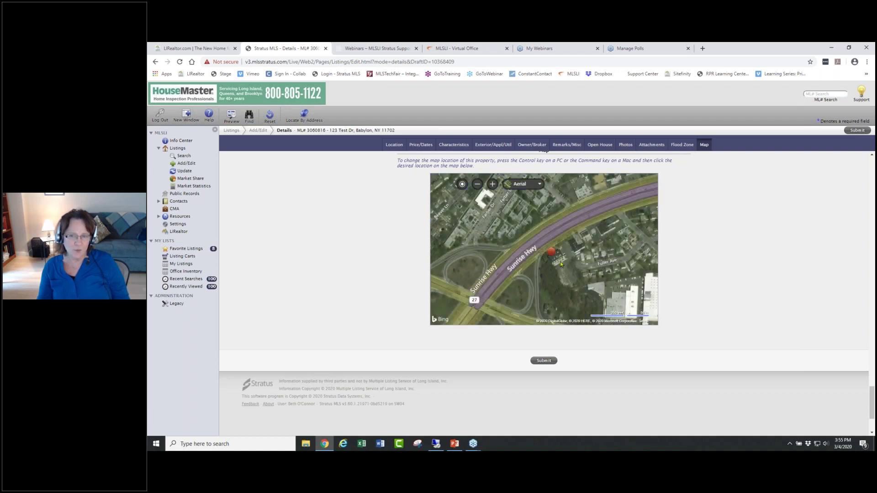
pyautogui.moveTo(590, 278); pyautogui.dragTo(569, 259)
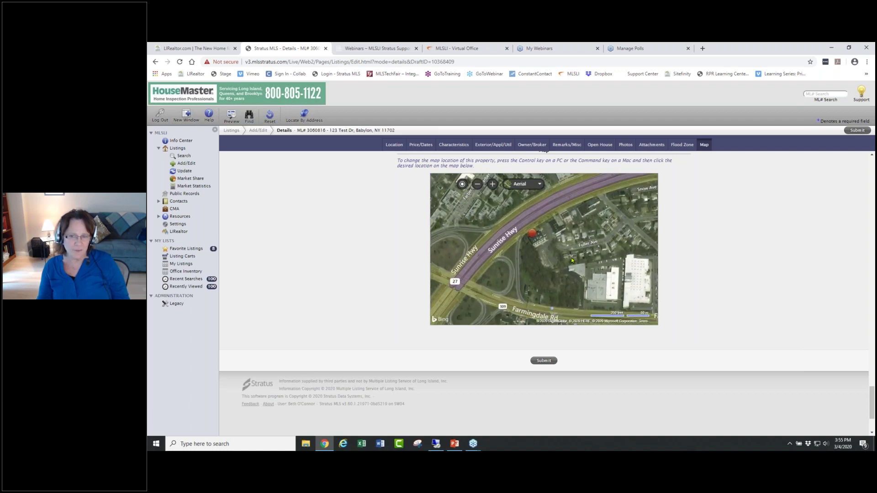
pyautogui.click(492, 184)
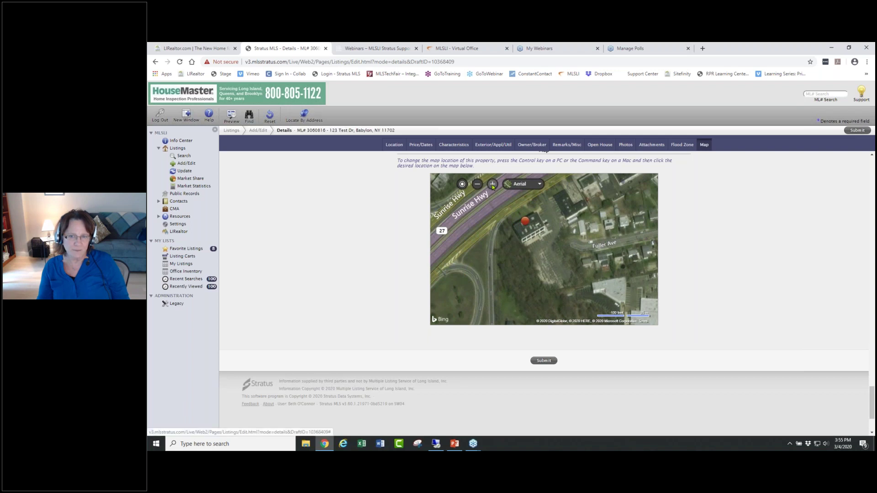
pyautogui.click(492, 184)
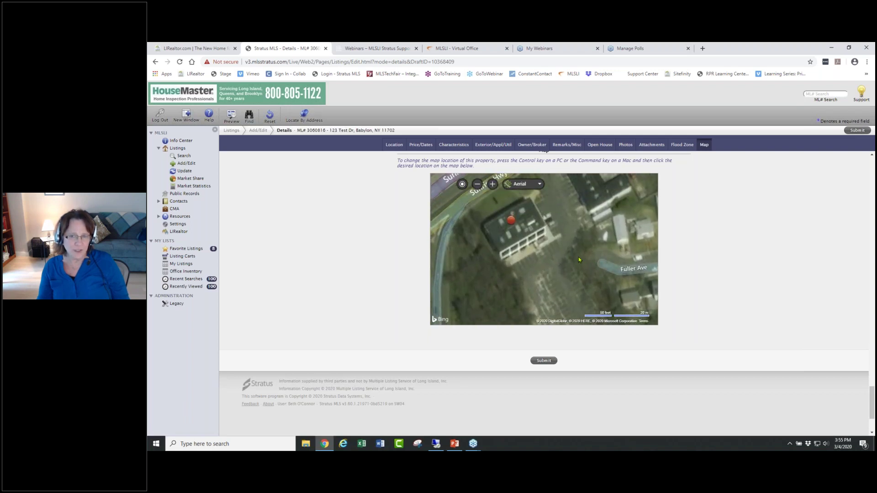
pyautogui.moveTo(475, 166); pyautogui.dragTo(396, 161)
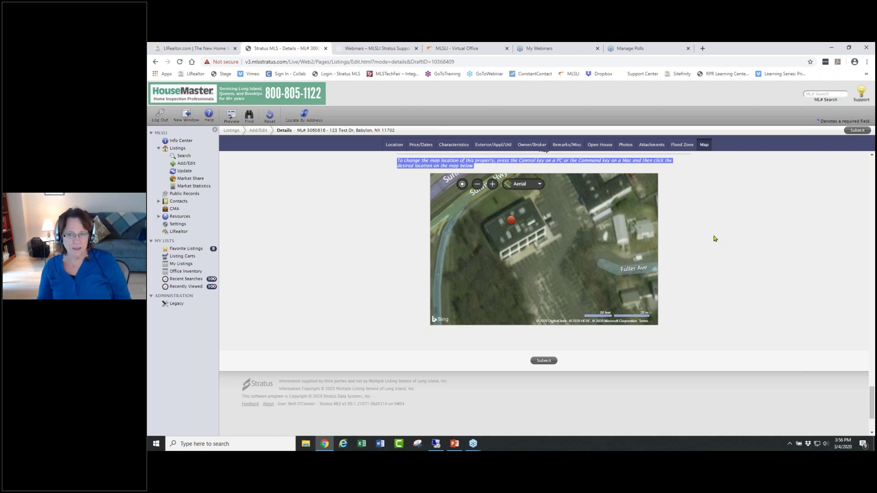
pyautogui.scroll(10, 715, 238)
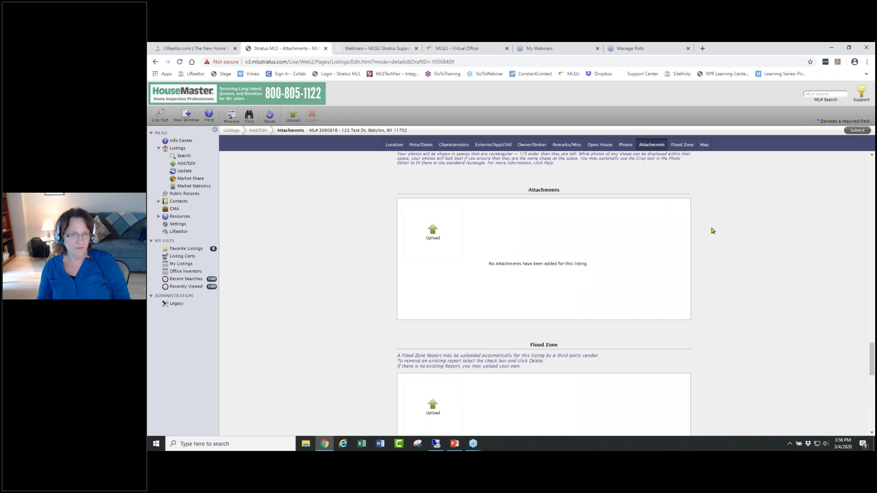
# - Leave the unsaved 123 Test Dr edit for the Info Center, then minimize Chrome
pyautogui.scroll(10, 706, 218)
pyautogui.scroll(15, 703, 209)
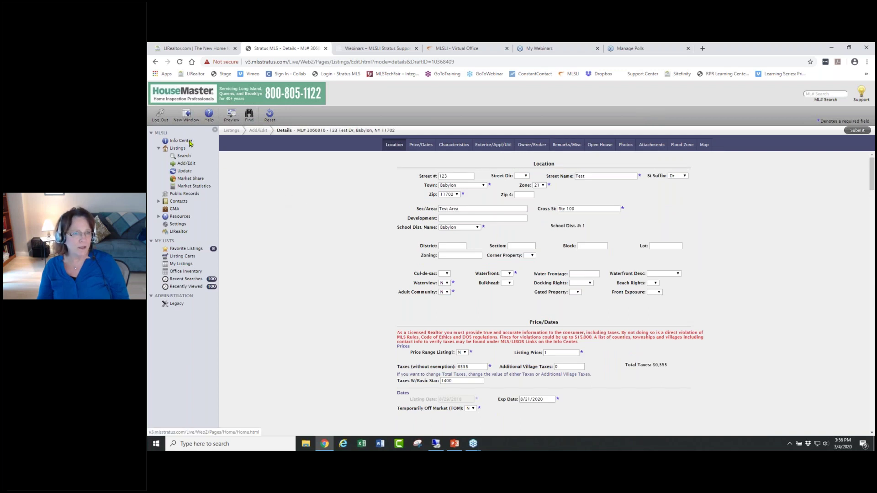
pyautogui.click(189, 142)
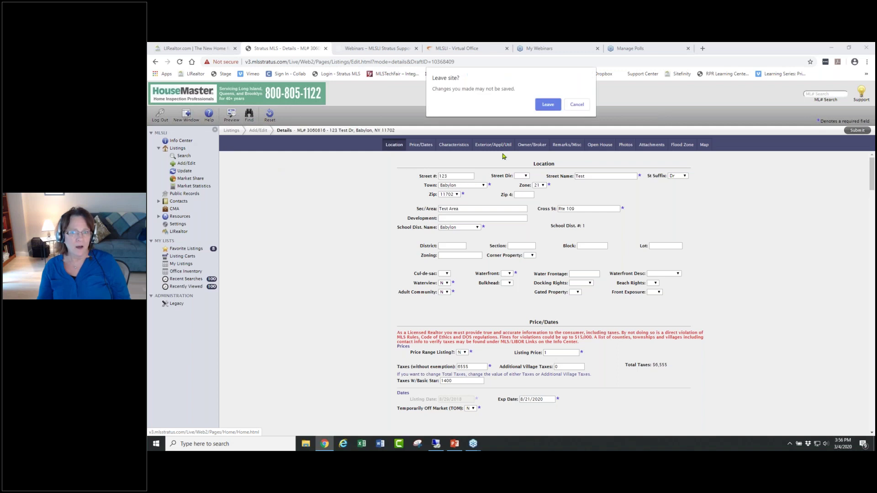
pyautogui.click(545, 103)
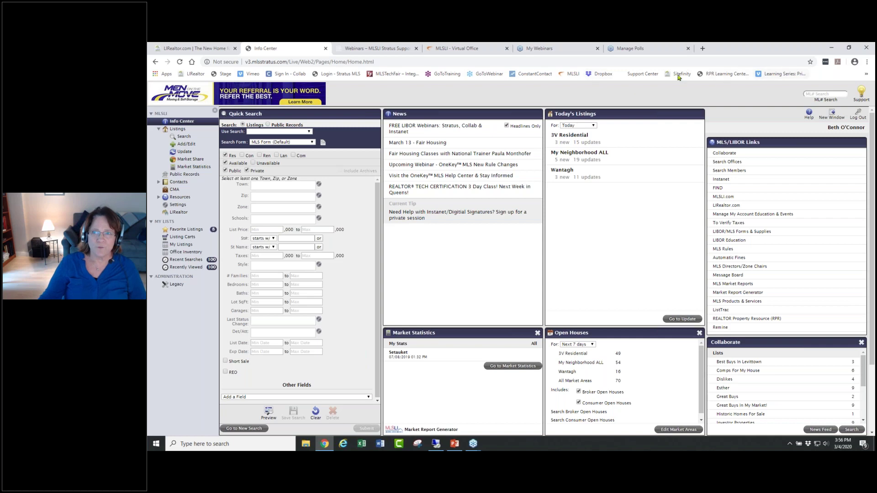
pyautogui.click(831, 48)
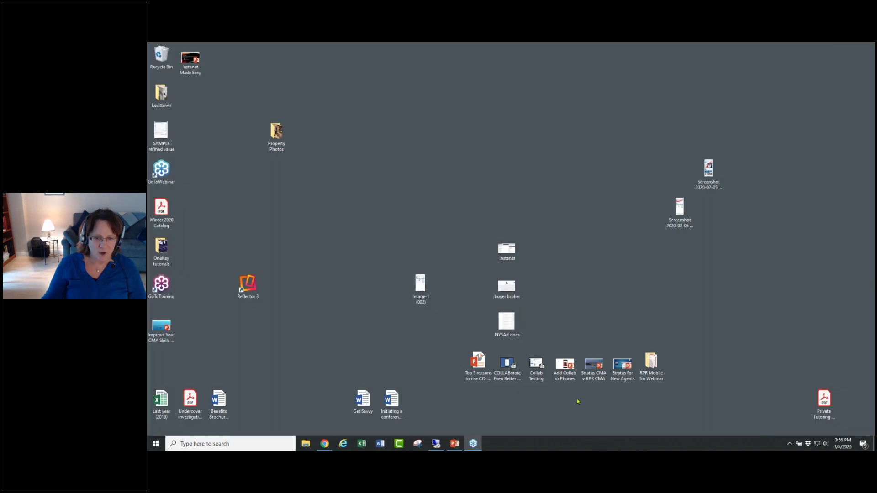
# - Bring up PowerPoint and start the slide show from slide 2, the Stratus Collab and RPR Mobile apps
pyautogui.click(455, 446)
pyautogui.click(198, 223)
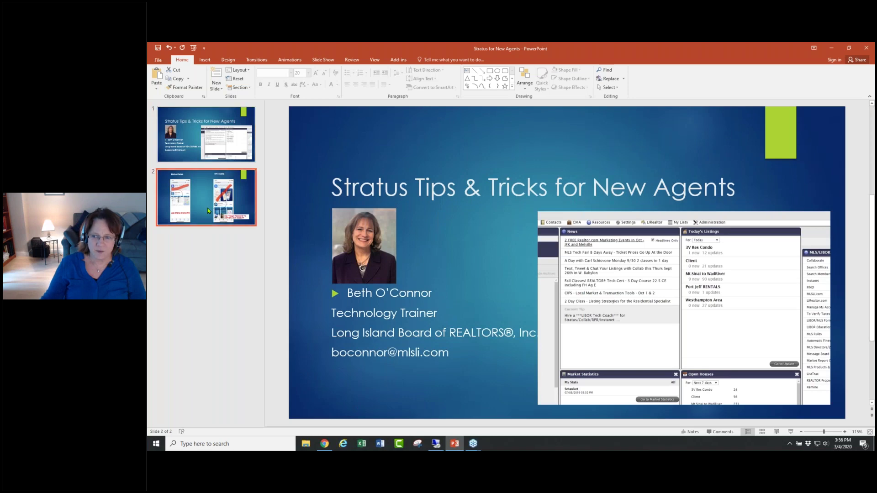
pyautogui.click(791, 432)
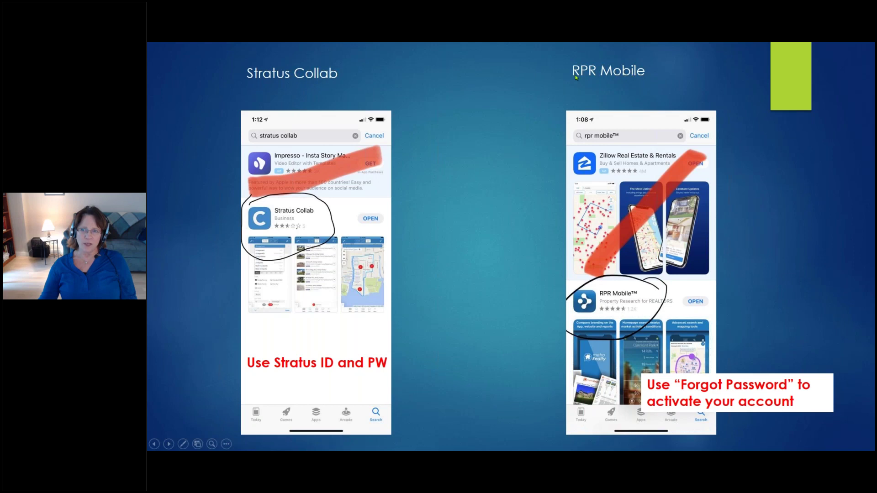
pyautogui.click(573, 88)
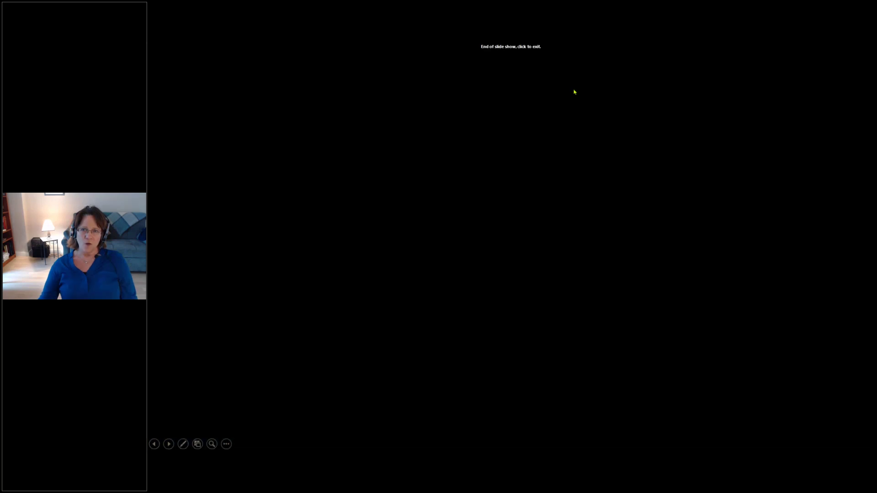
pyautogui.click(654, 102)
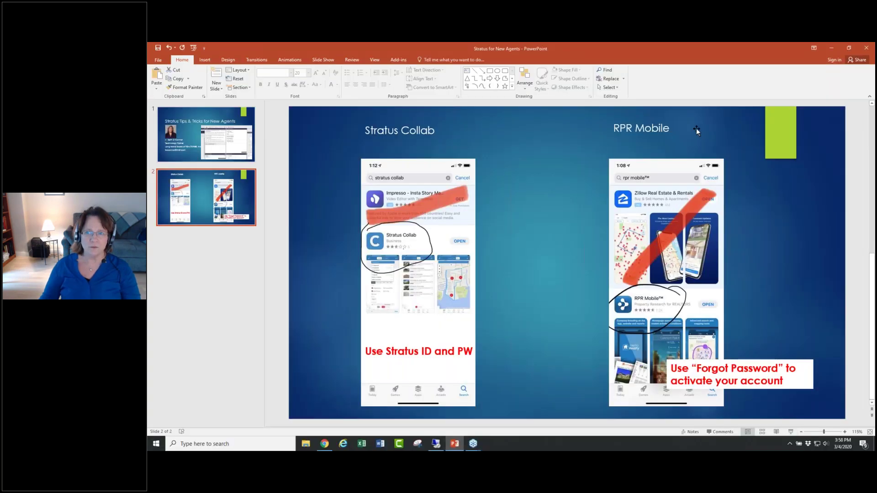
pyautogui.click(791, 432)
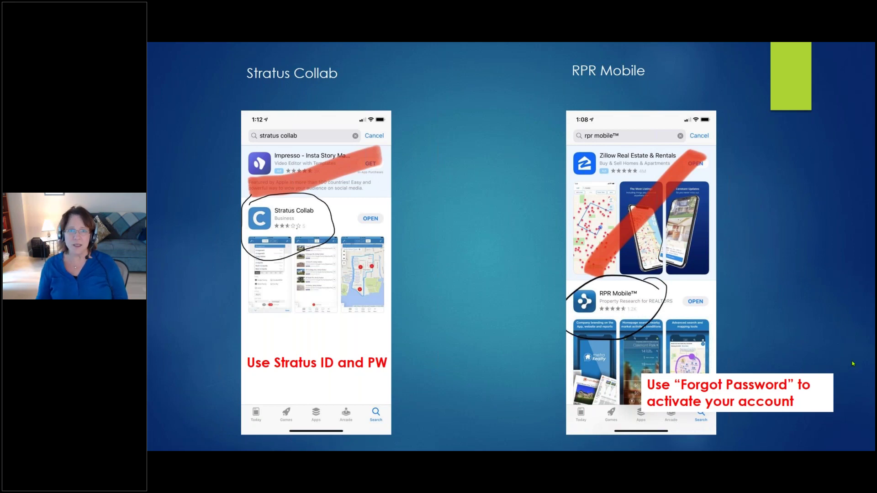
pyautogui.click(497, 260)
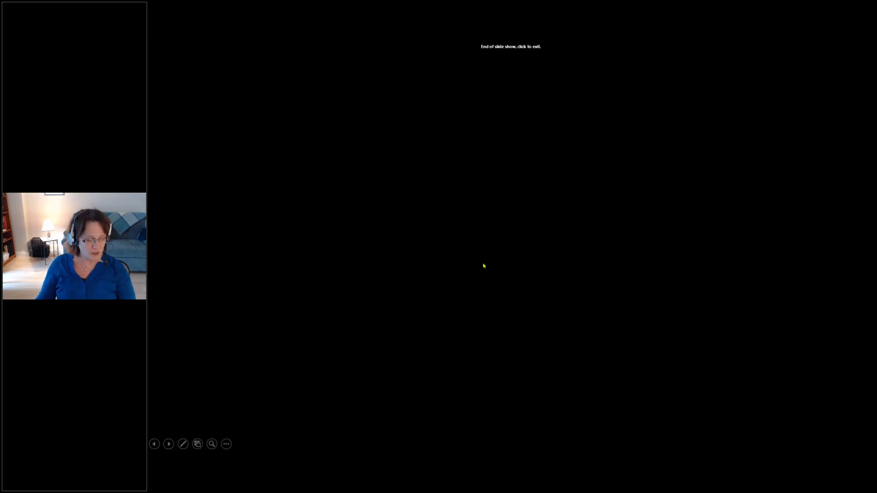
# - Exit the finished show and present the 'Stratus Tips & Tricks for New Agents' title slide
pyautogui.click(484, 265)
pyautogui.press('pageup')
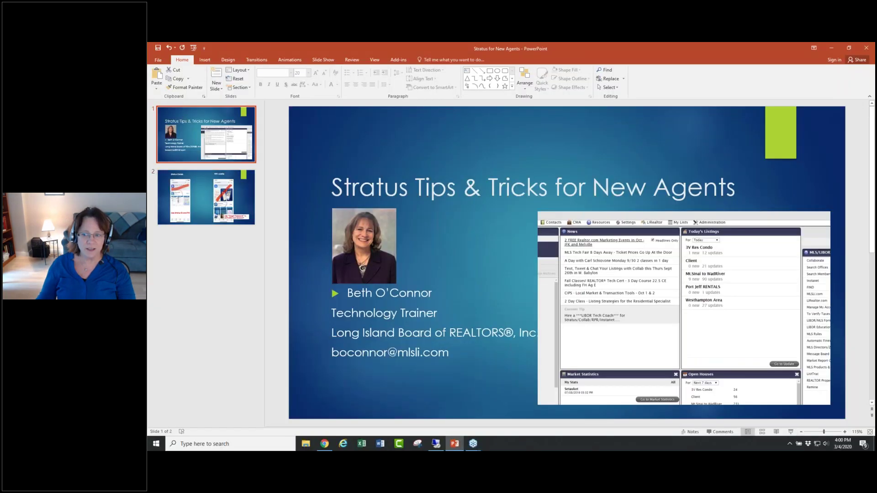
pyautogui.click(792, 433)
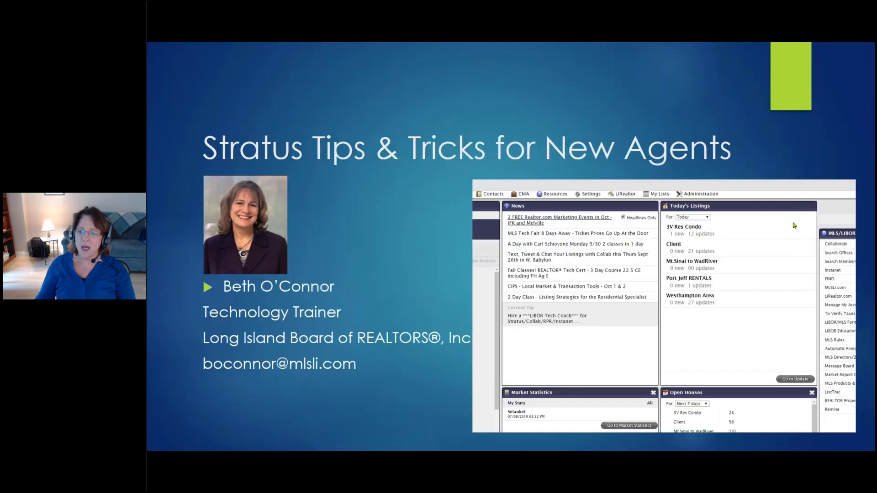